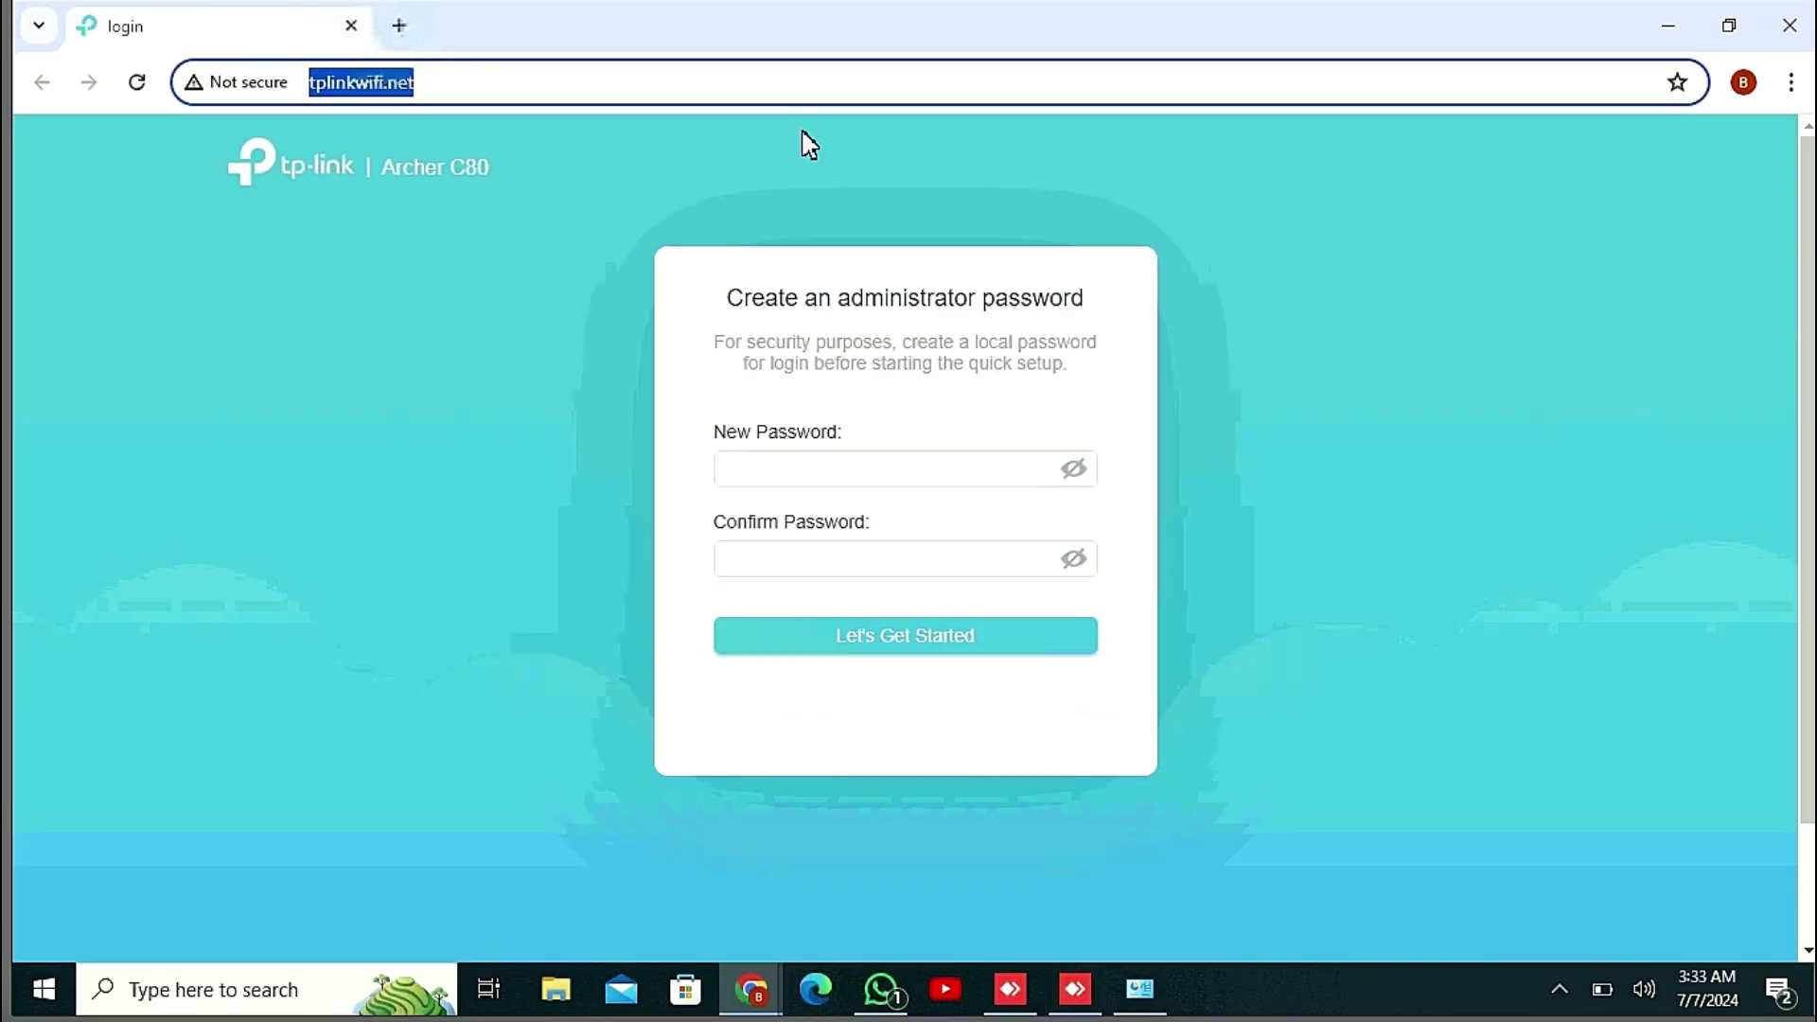
Reload tplinkwifi.net to bring up the router's admin page
key(Return)
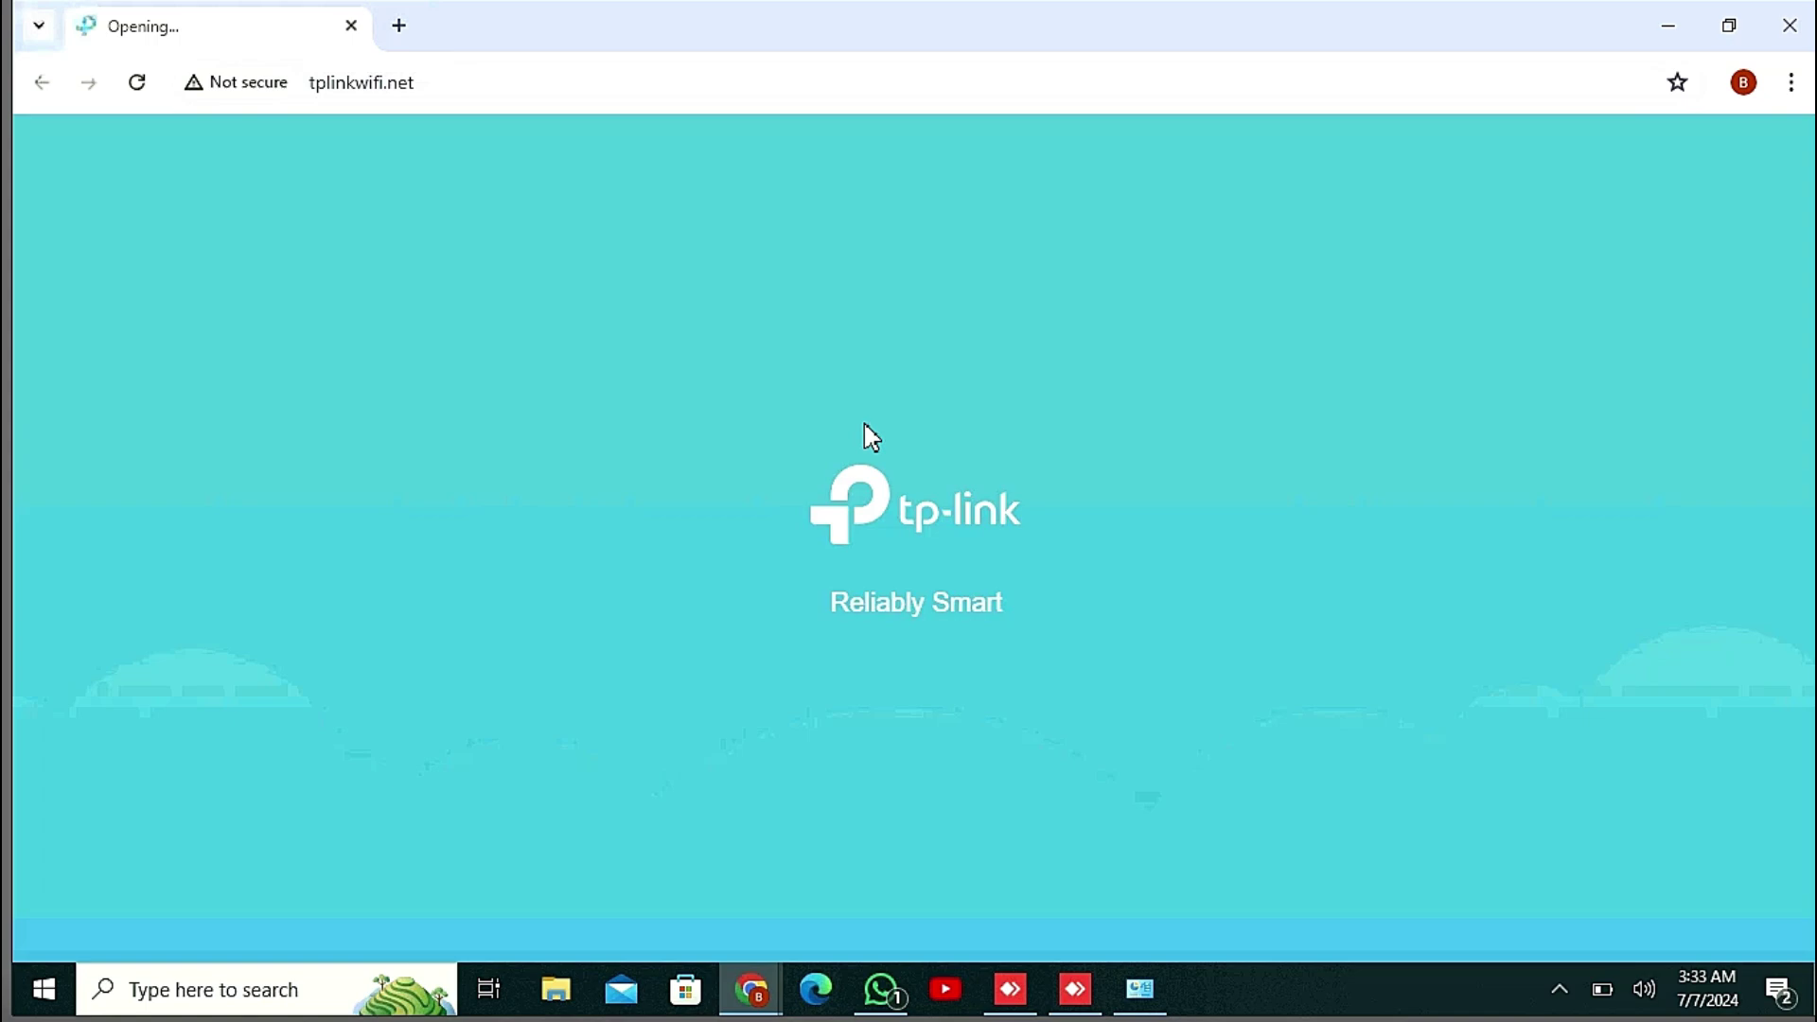
Enter a new administrator password, shown in plain text, and retype it in Confirm Password
click(771, 476)
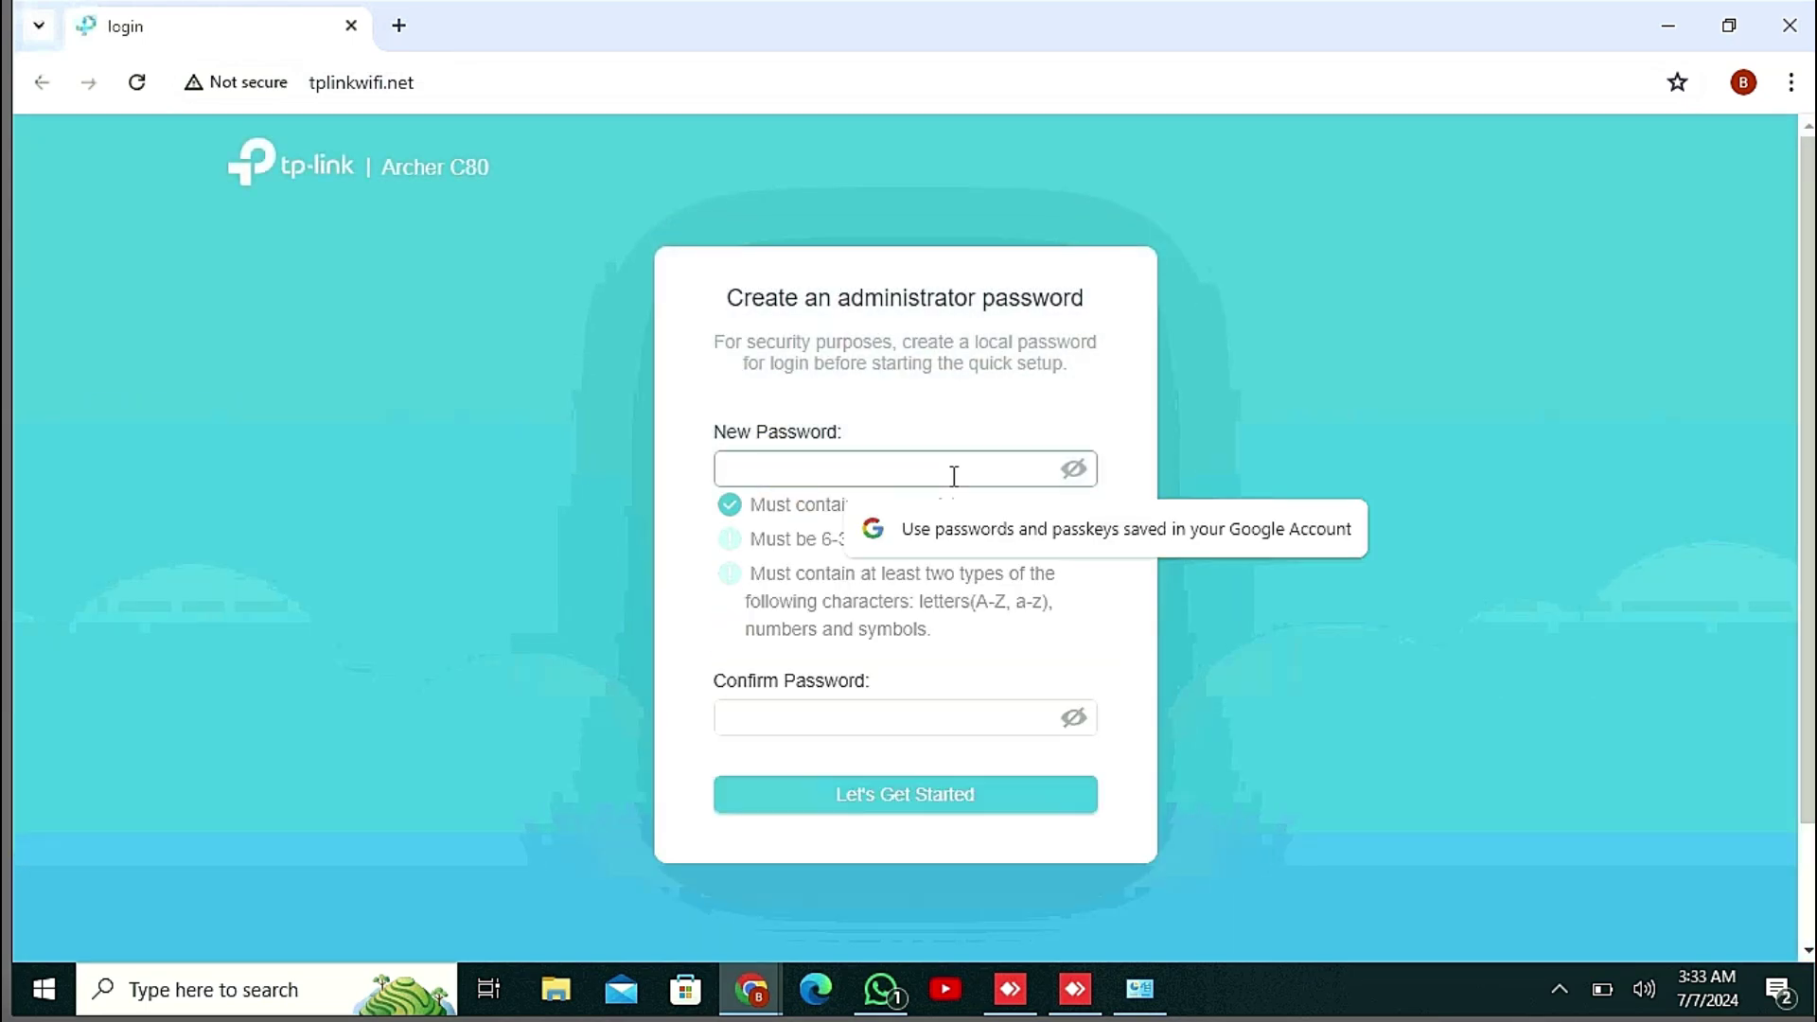
click(1074, 470)
click(753, 470)
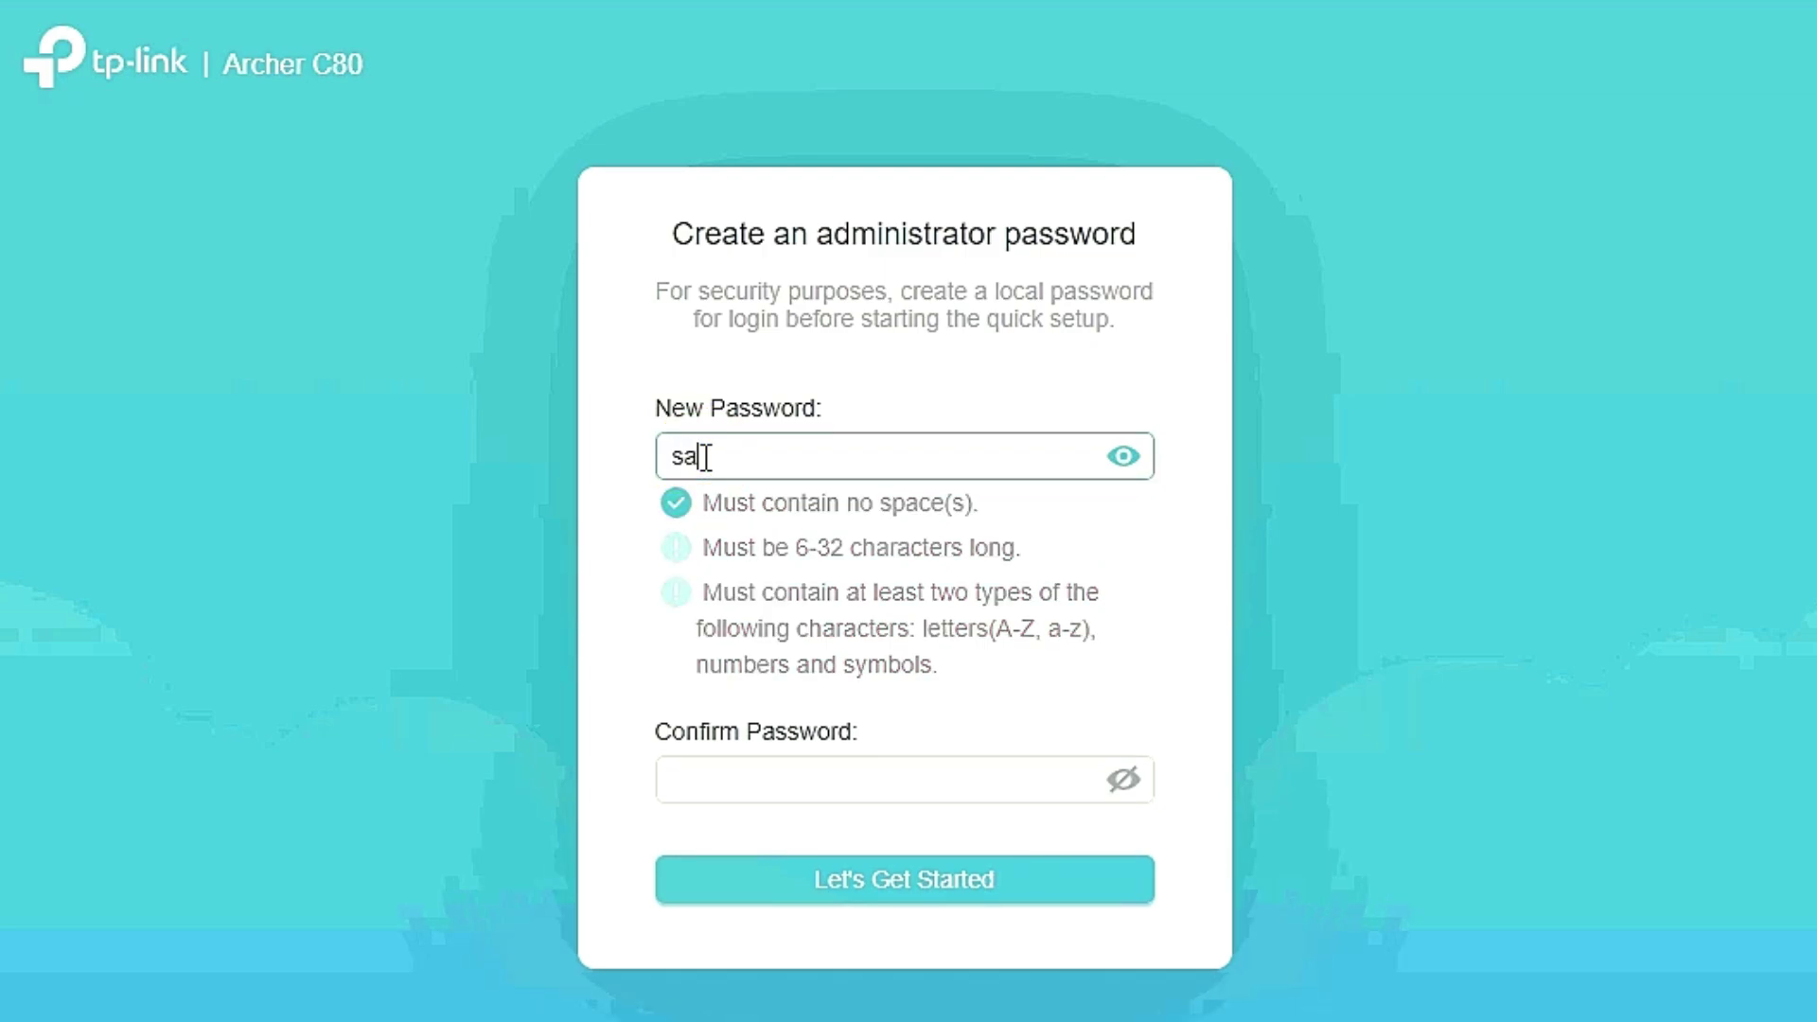
key(BackSpace)
key(BackSpace)
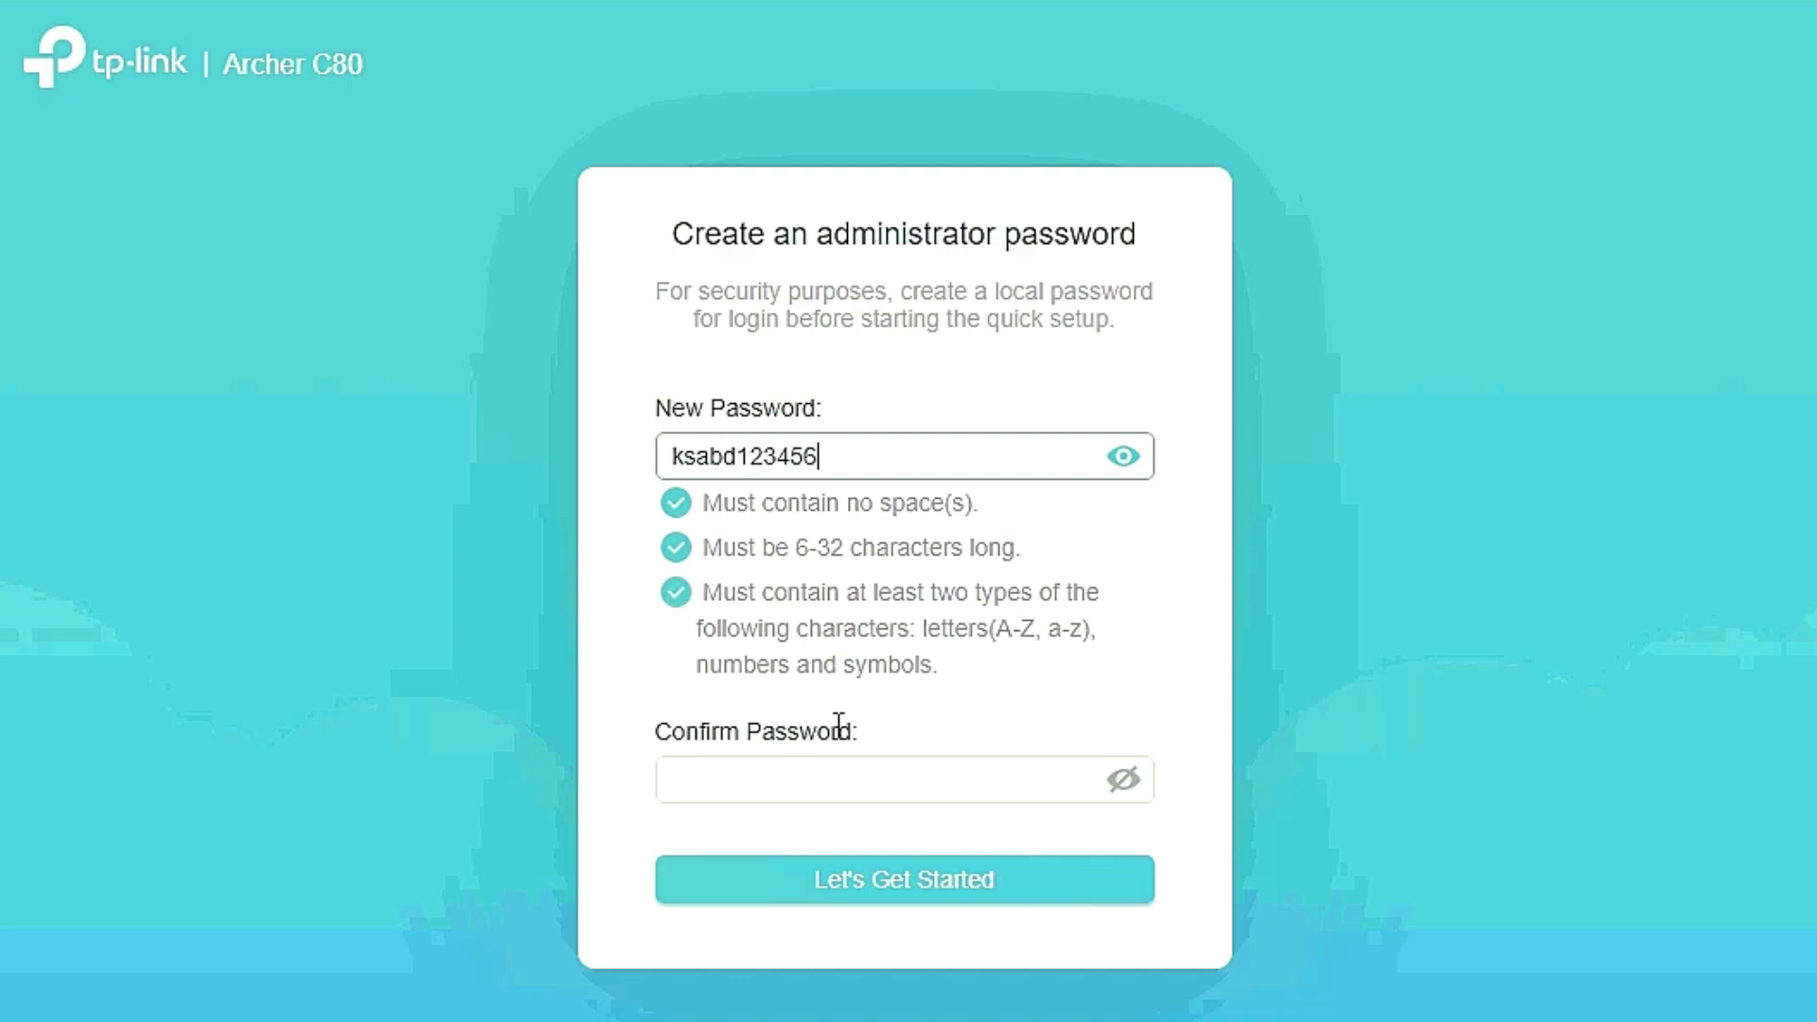
click(767, 783)
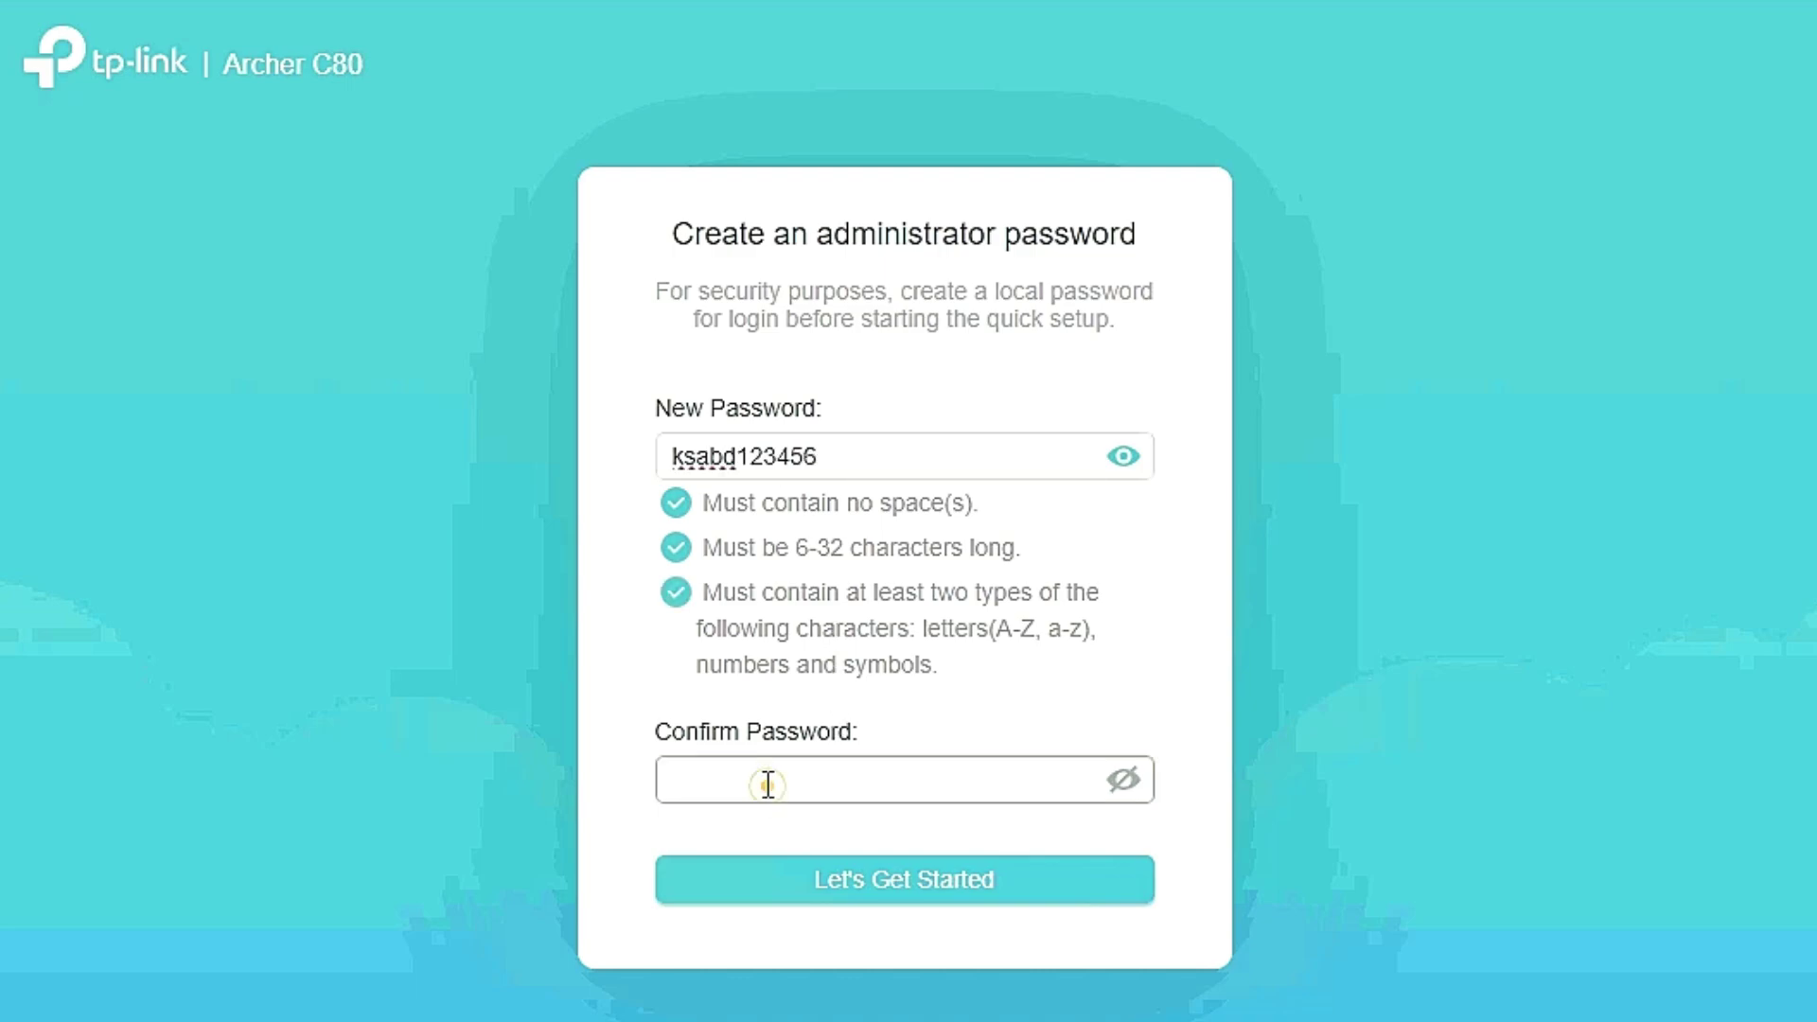
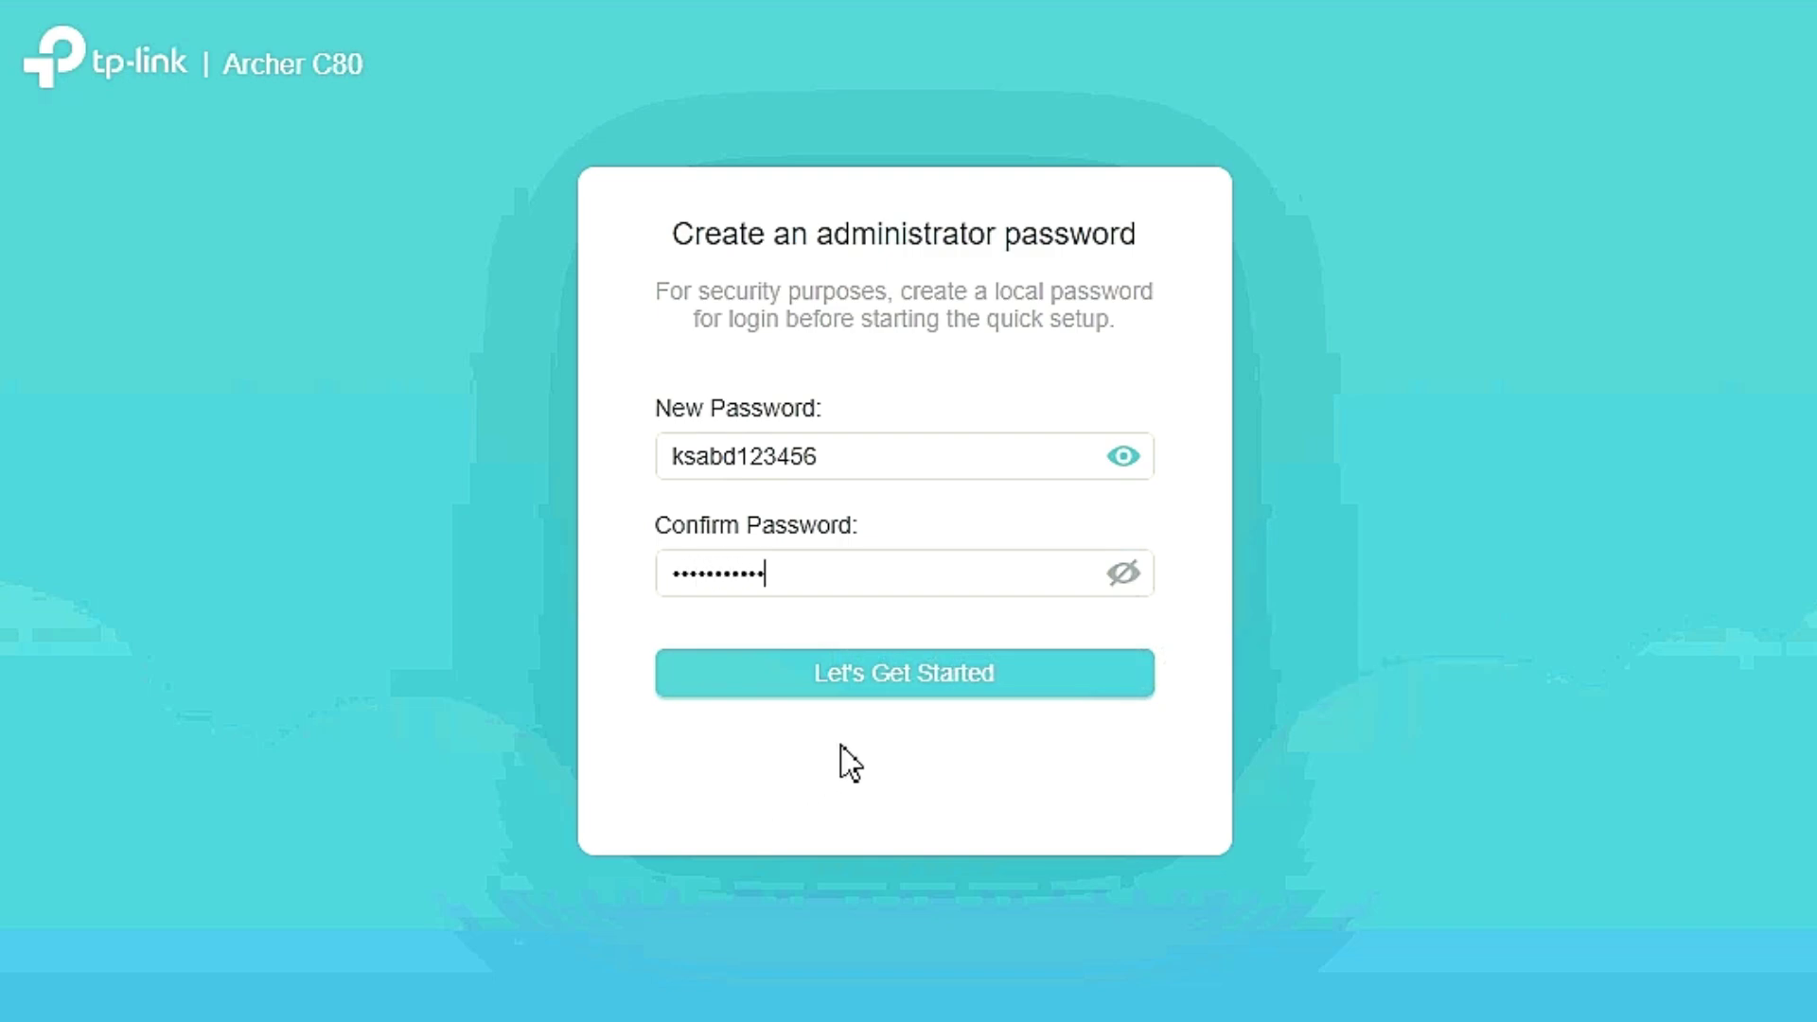
Submit the new administrator password to reach the quick setup time-zone step
click(889, 662)
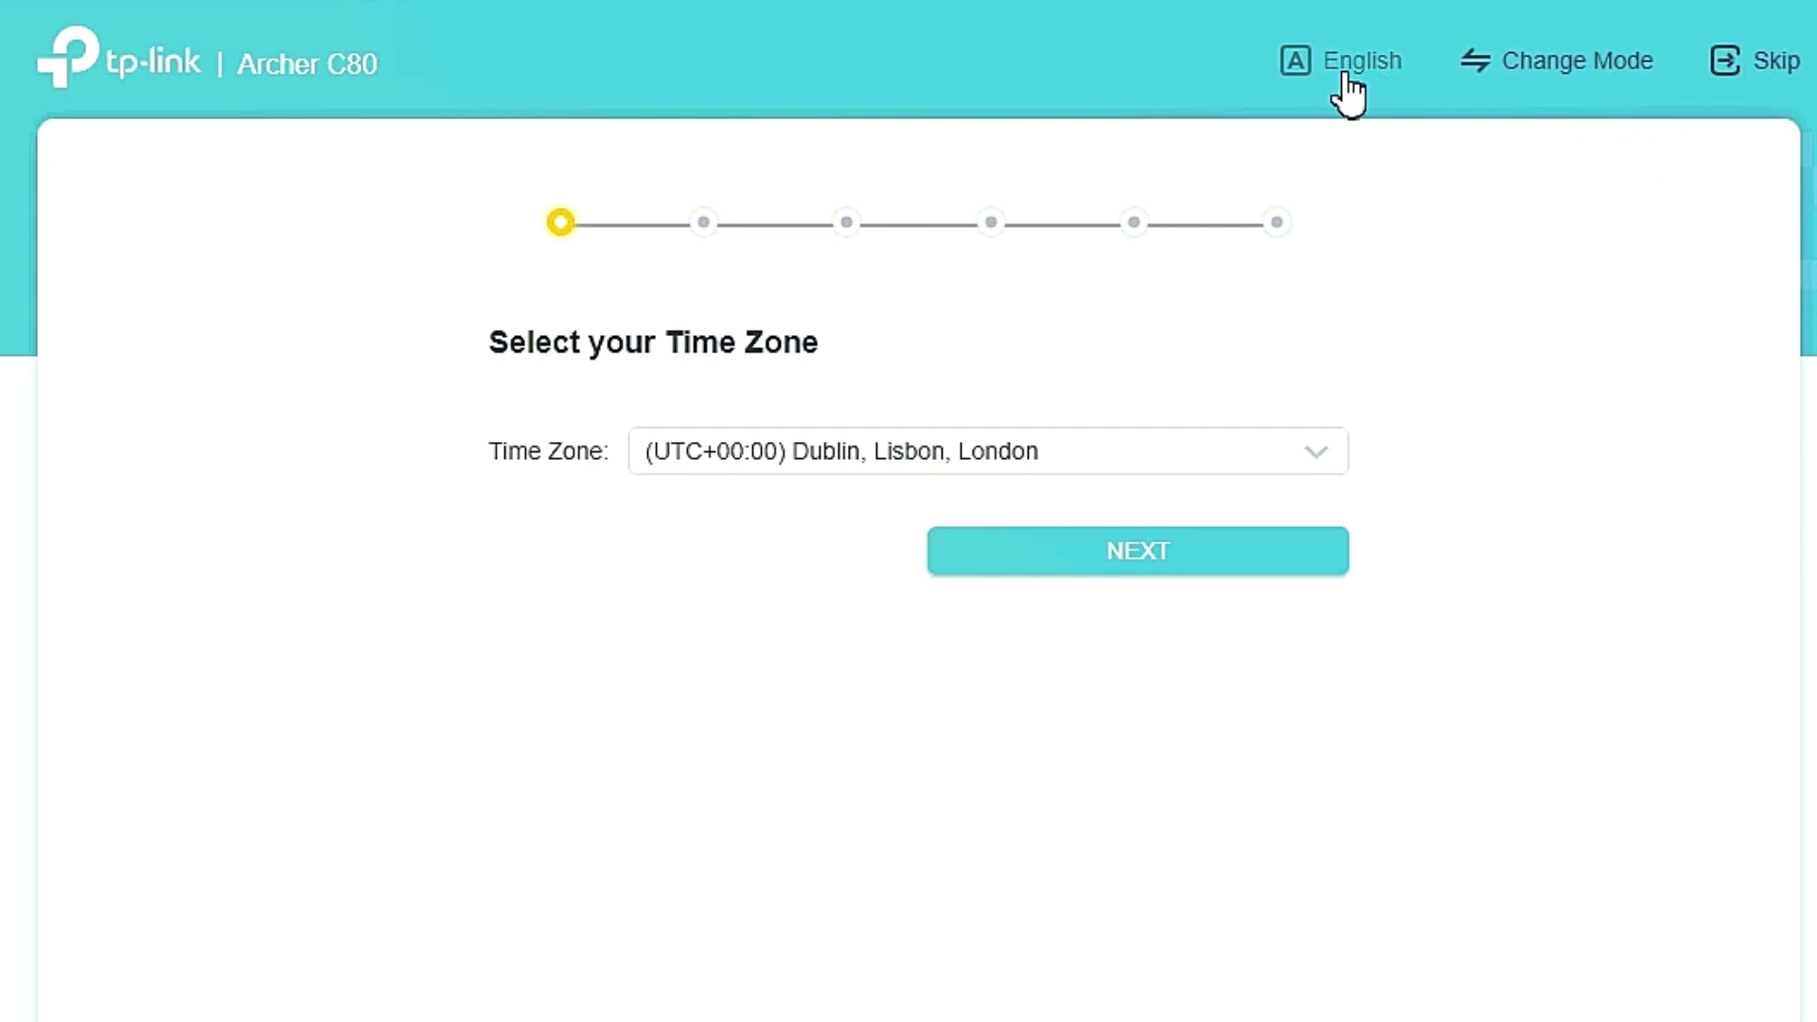
Change the router's operation mode to Access Point Mode and confirm the reboot
click(1558, 61)
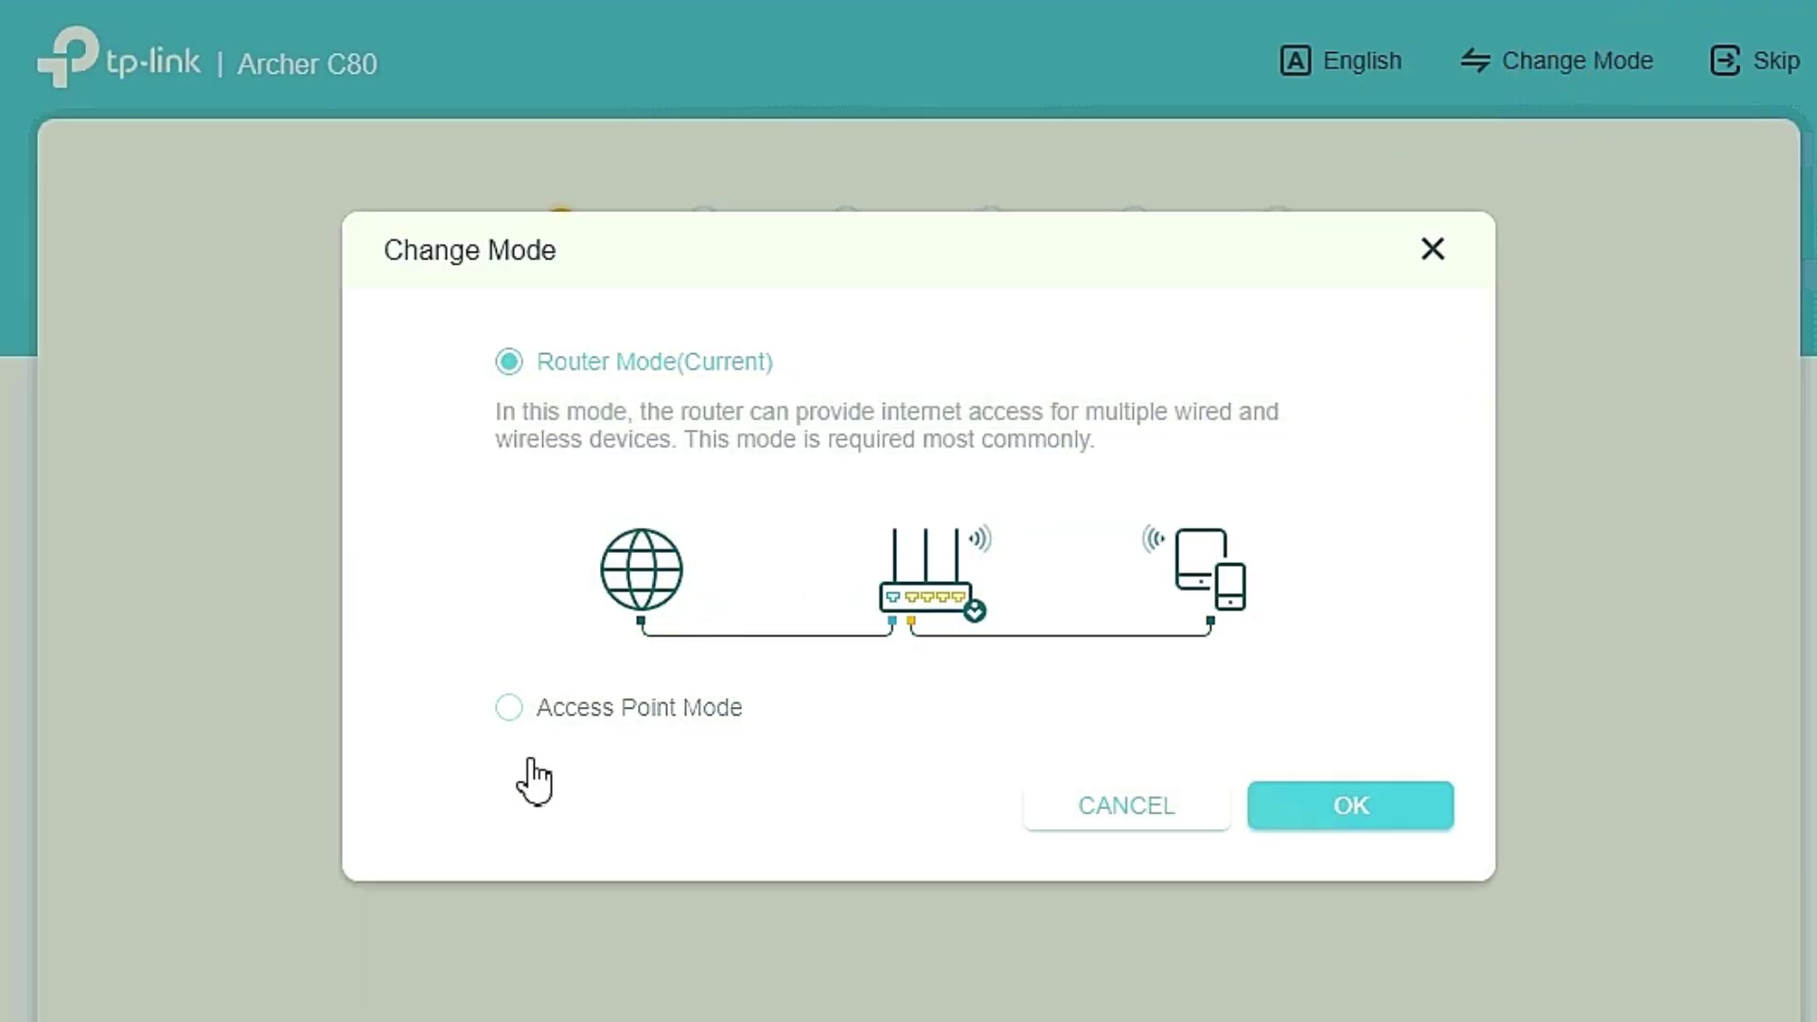
click(509, 710)
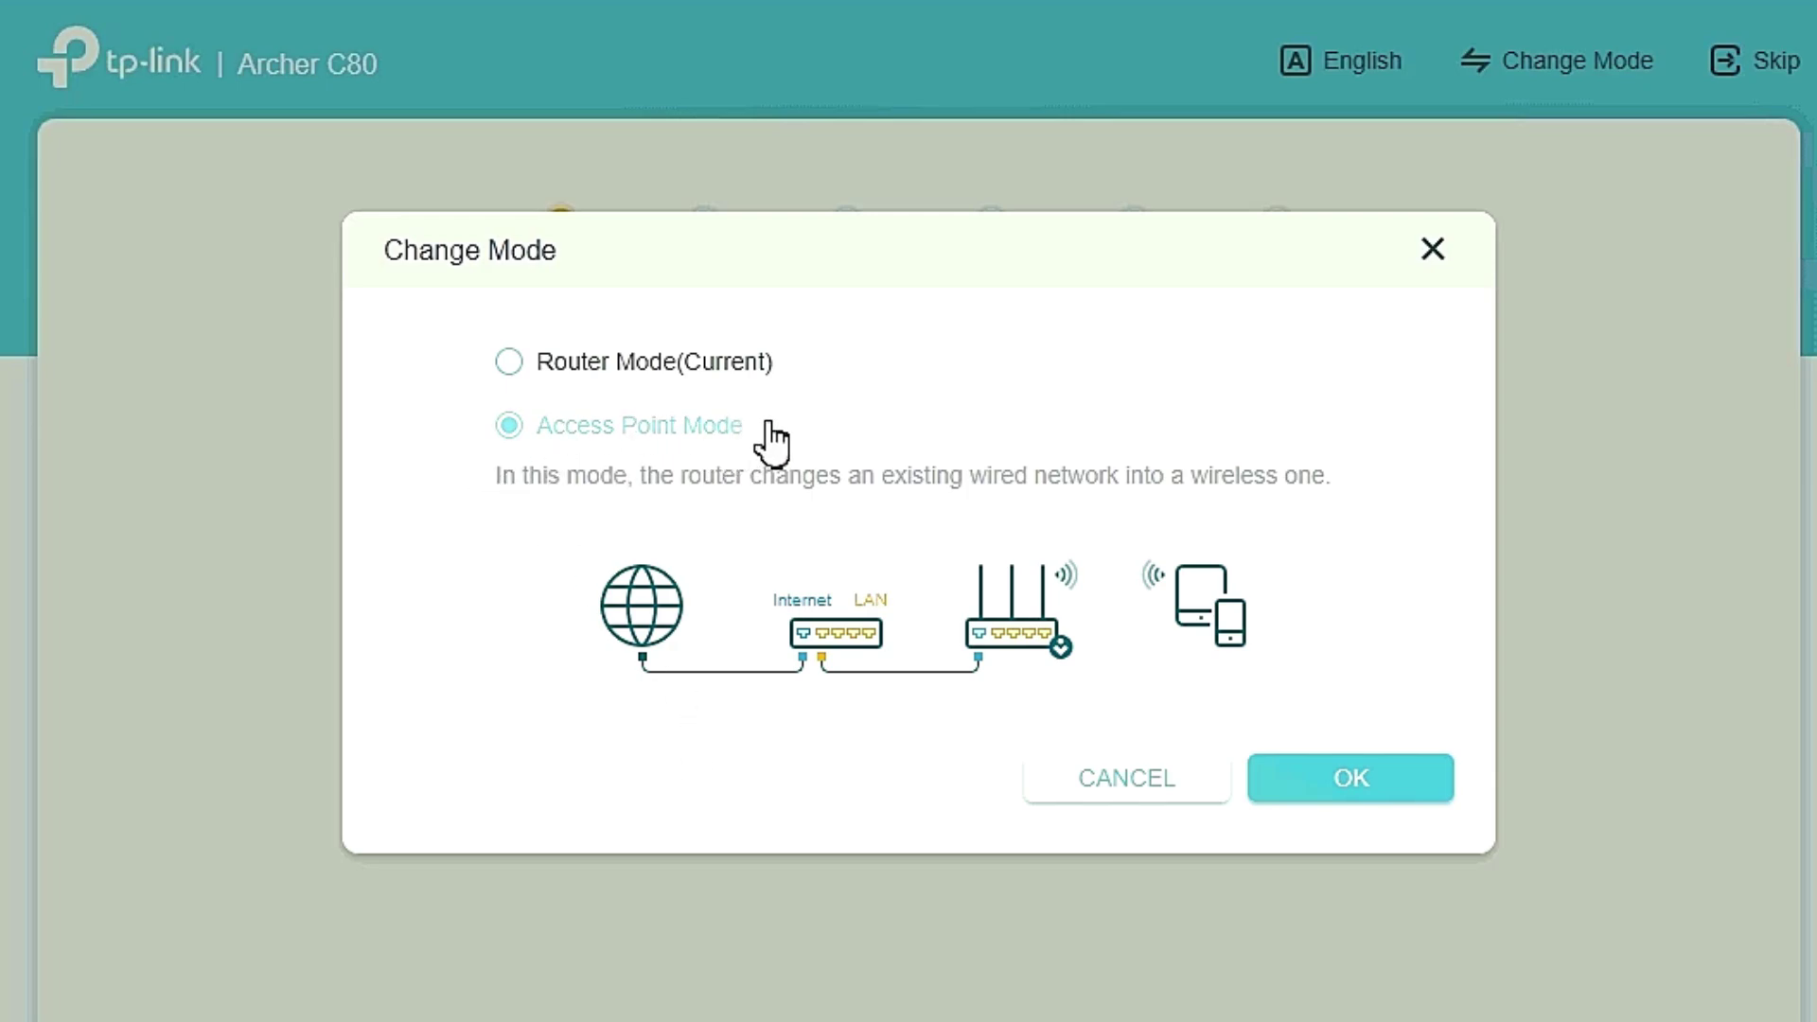
drag(763, 420, 430, 434)
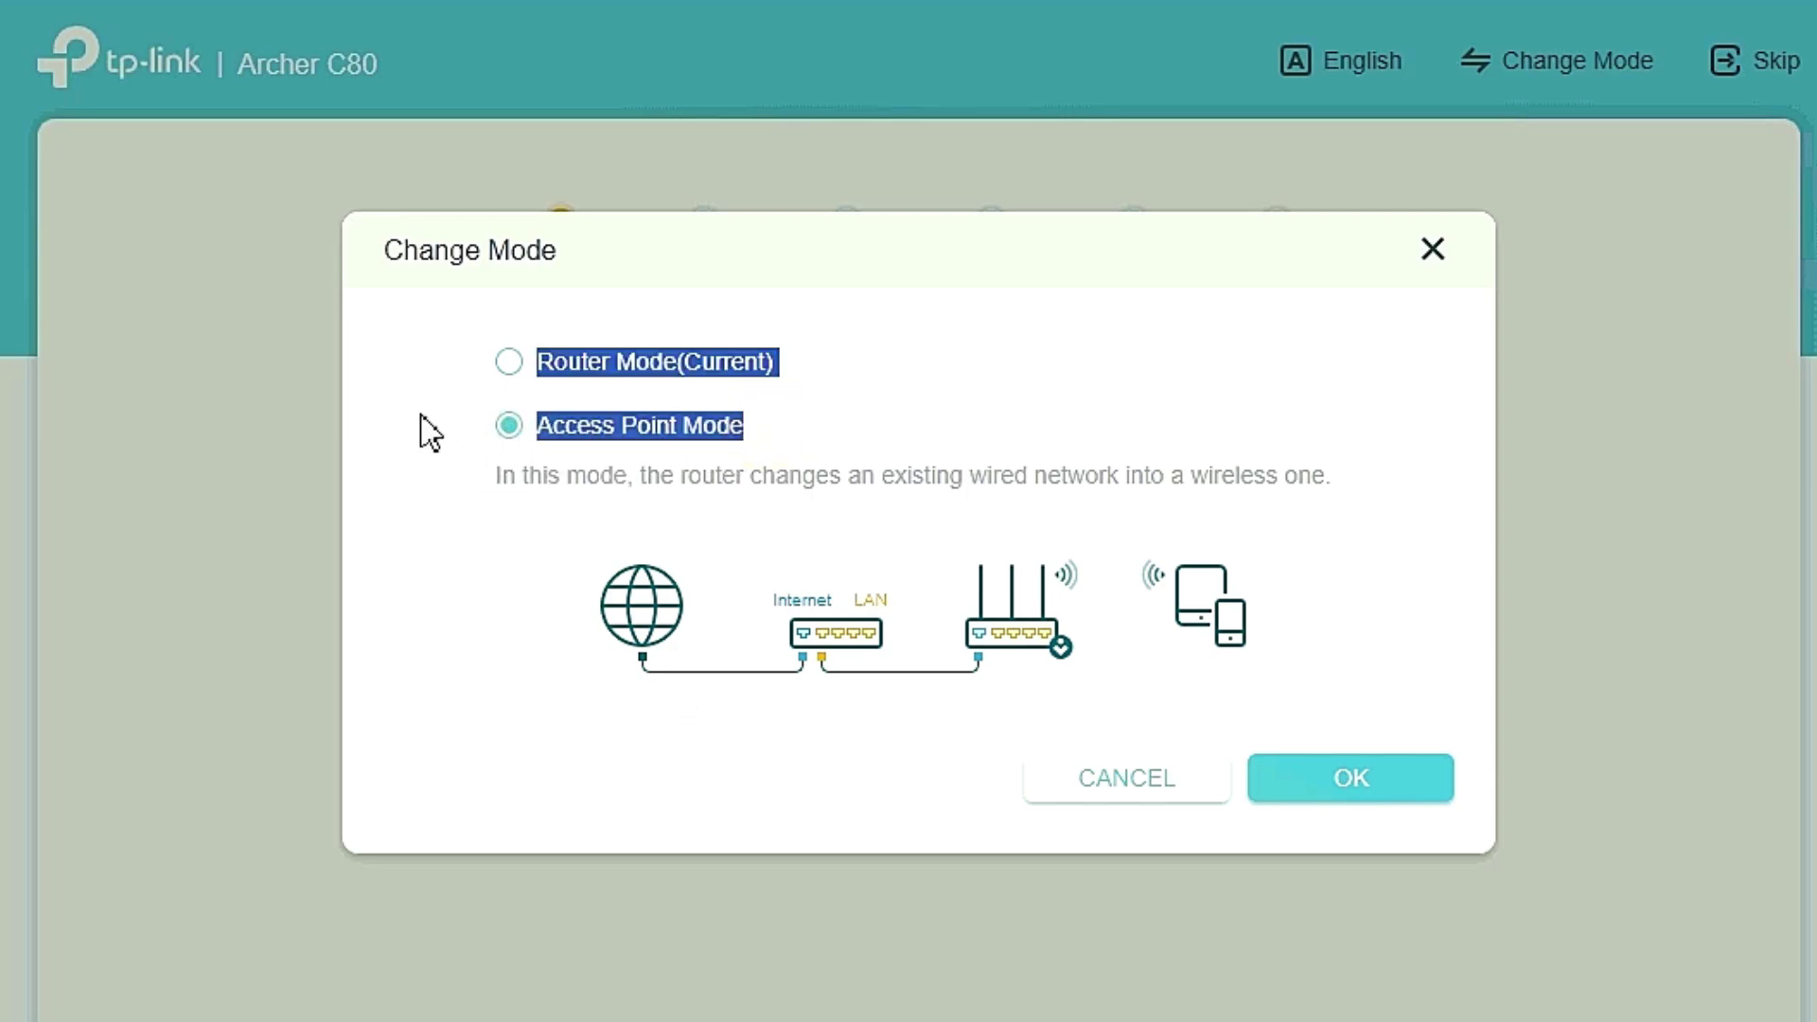
click(872, 418)
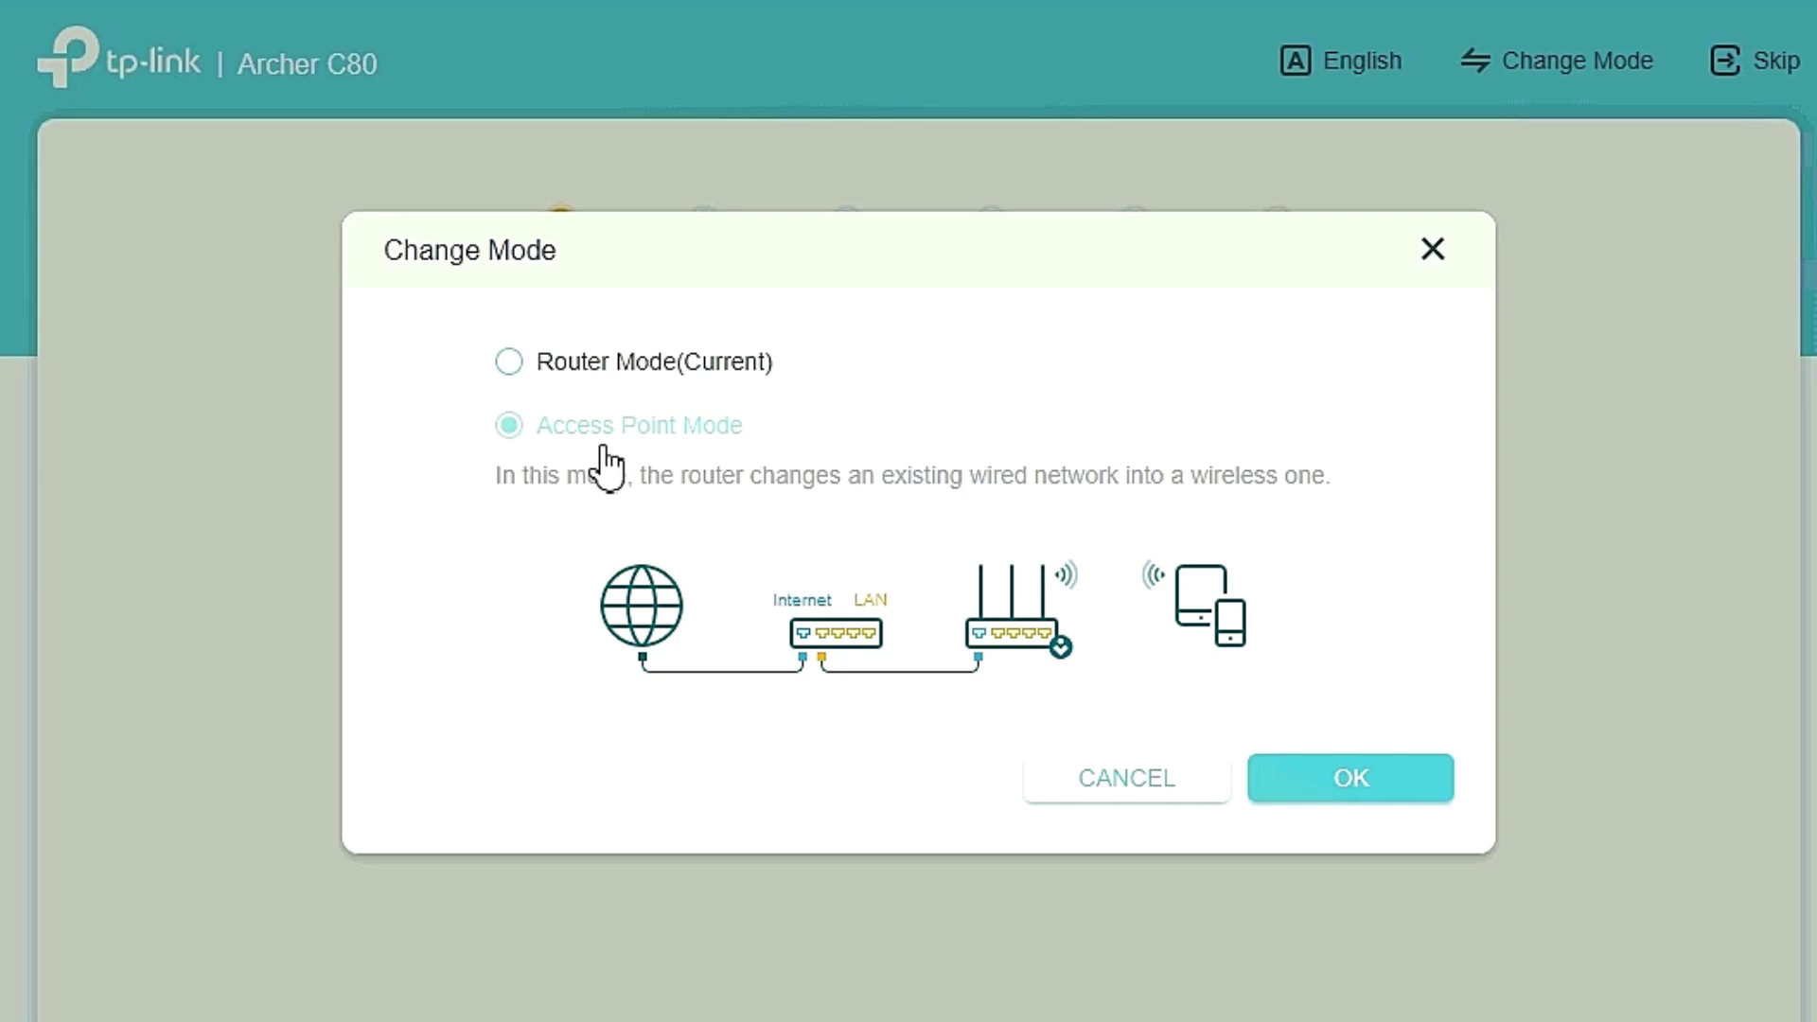
click(1348, 782)
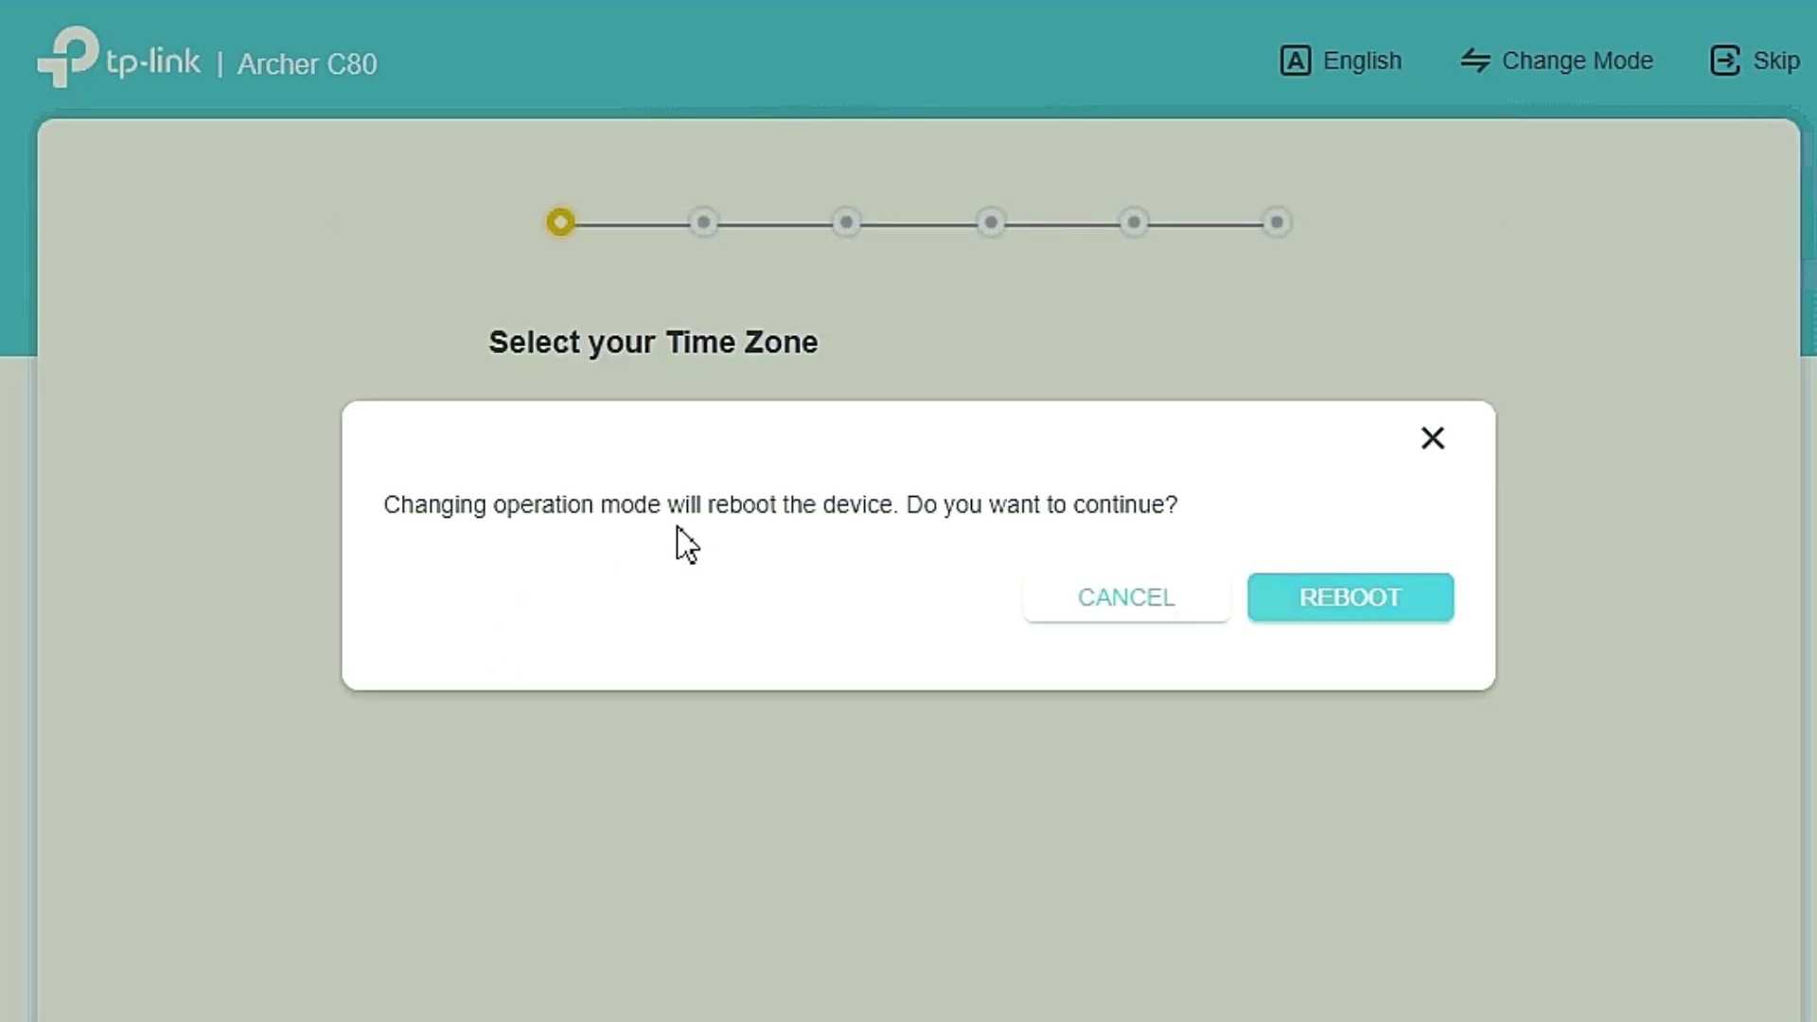
click(1351, 598)
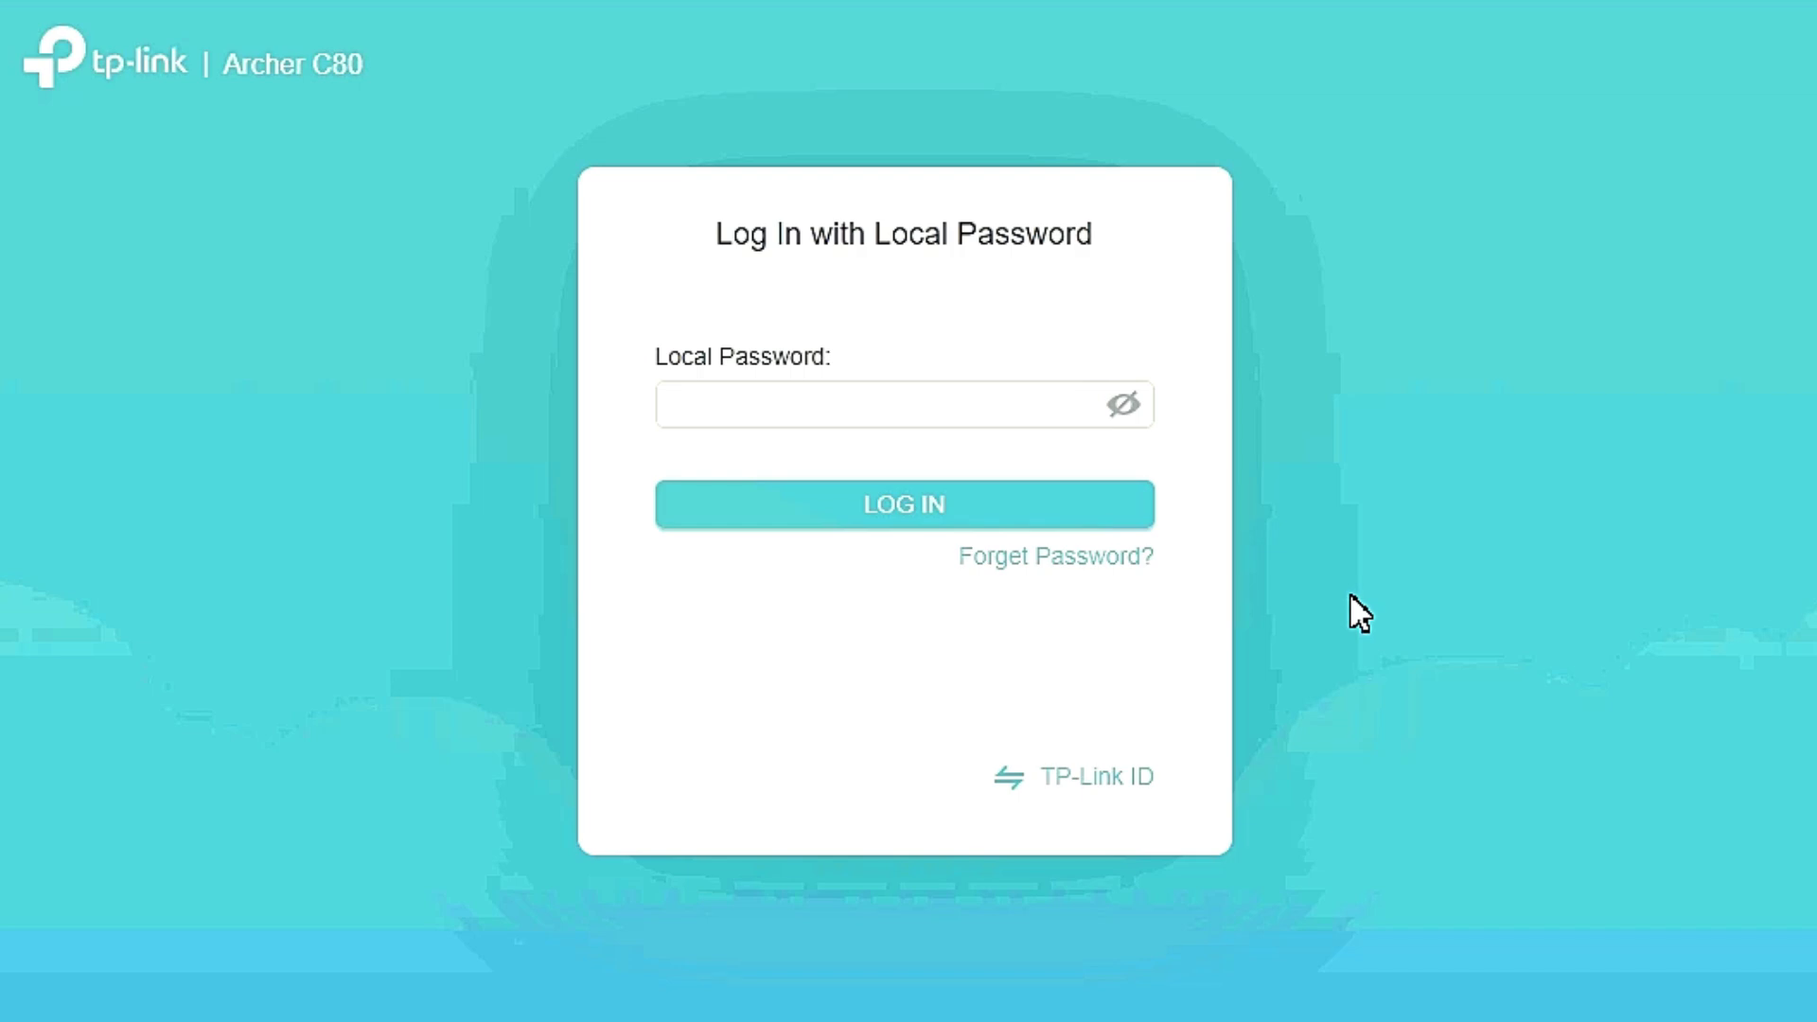
Log in with the local administrator password, revealed in plain text
click(809, 396)
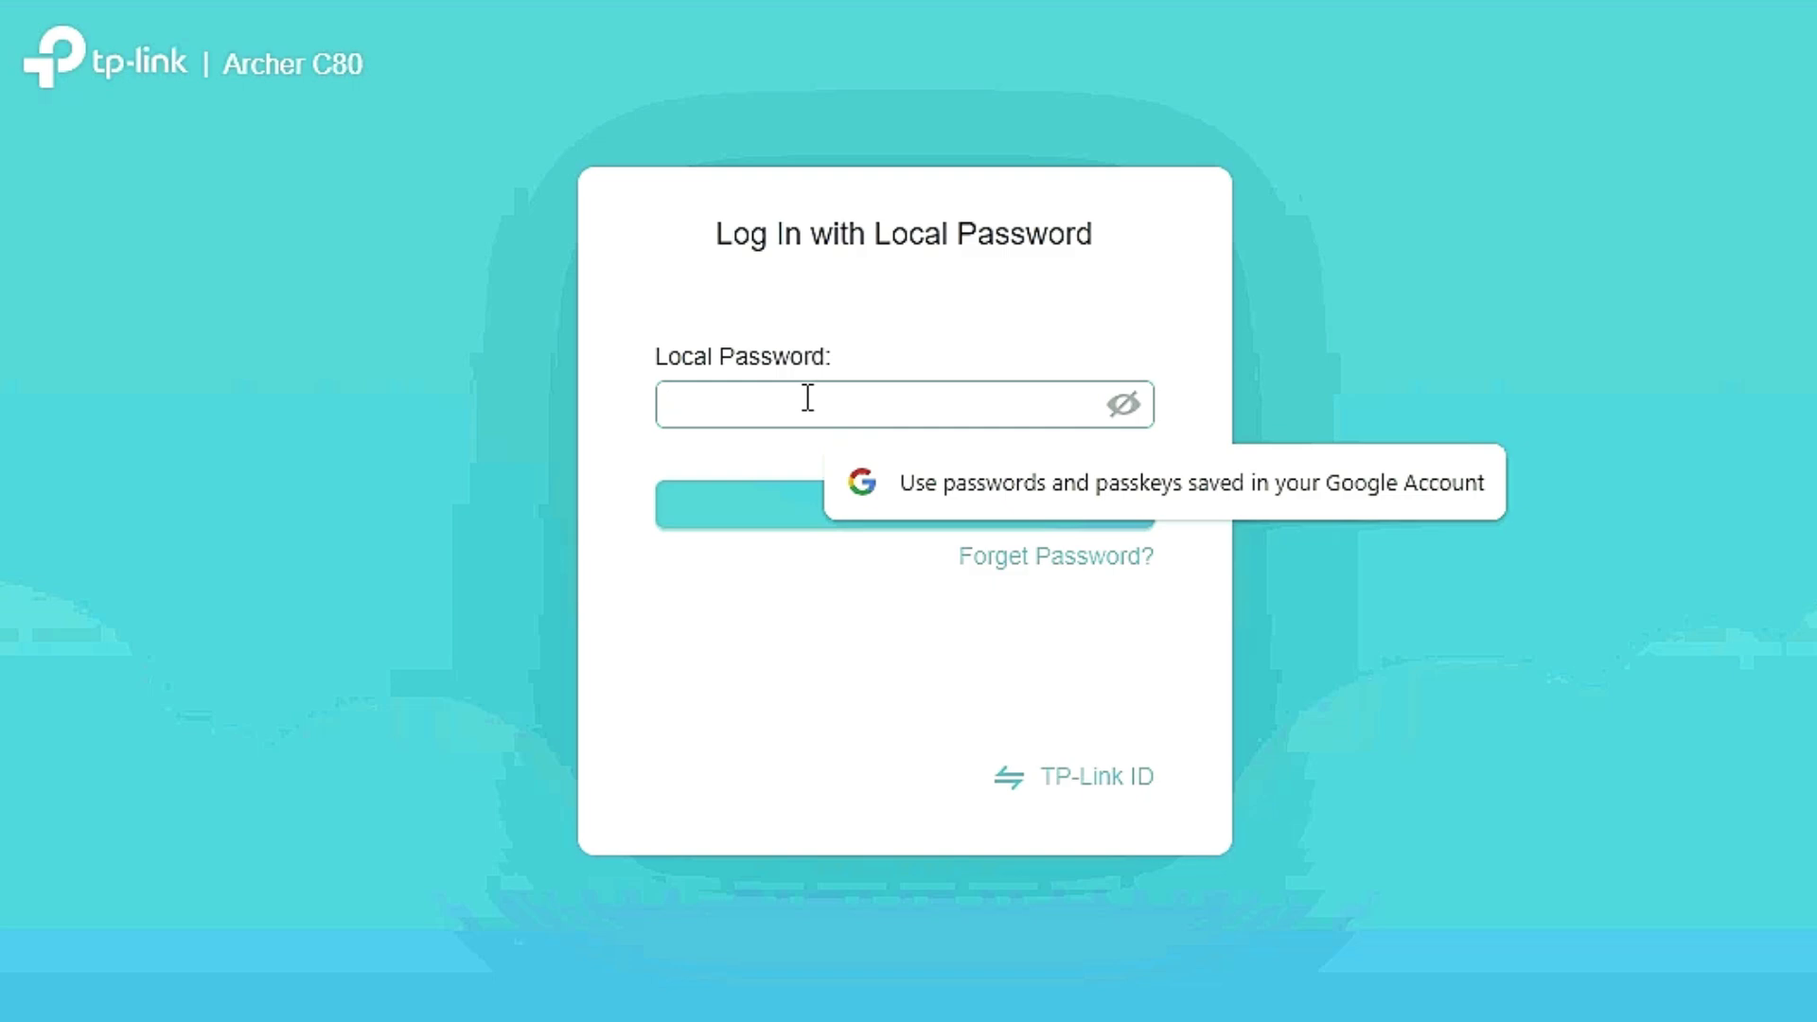
text(a)
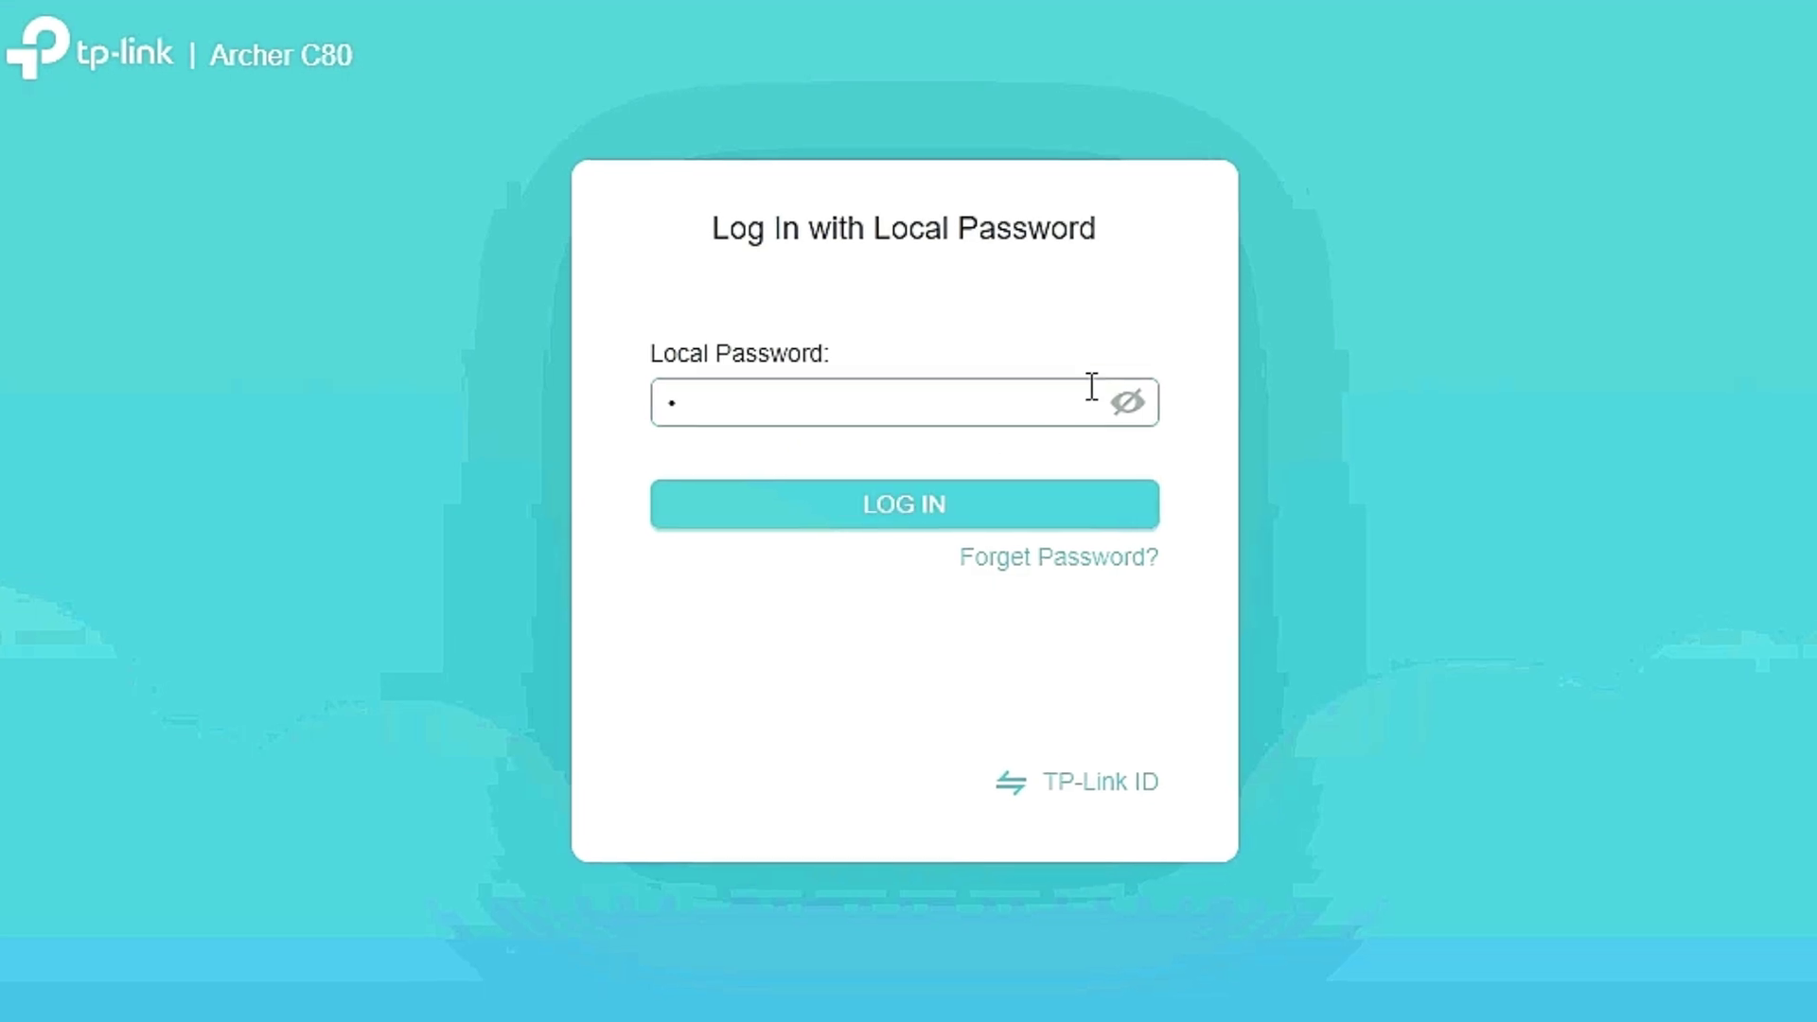
click(1123, 404)
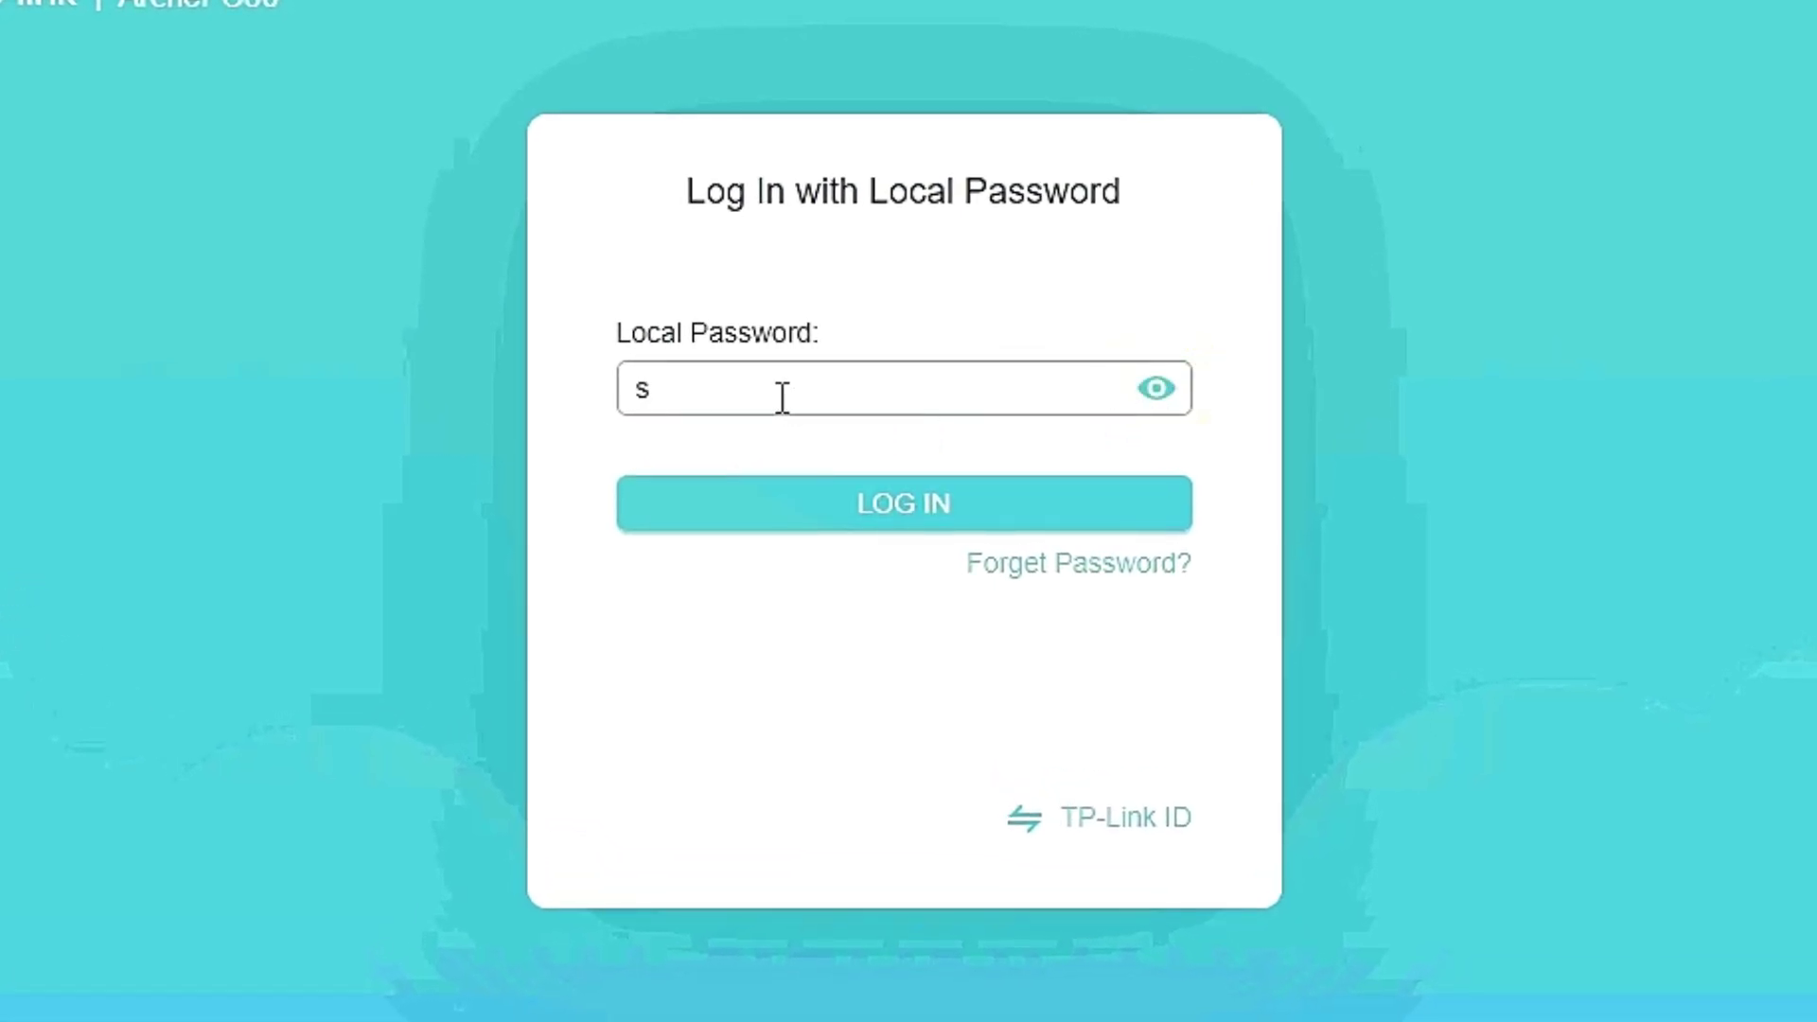
click(750, 380)
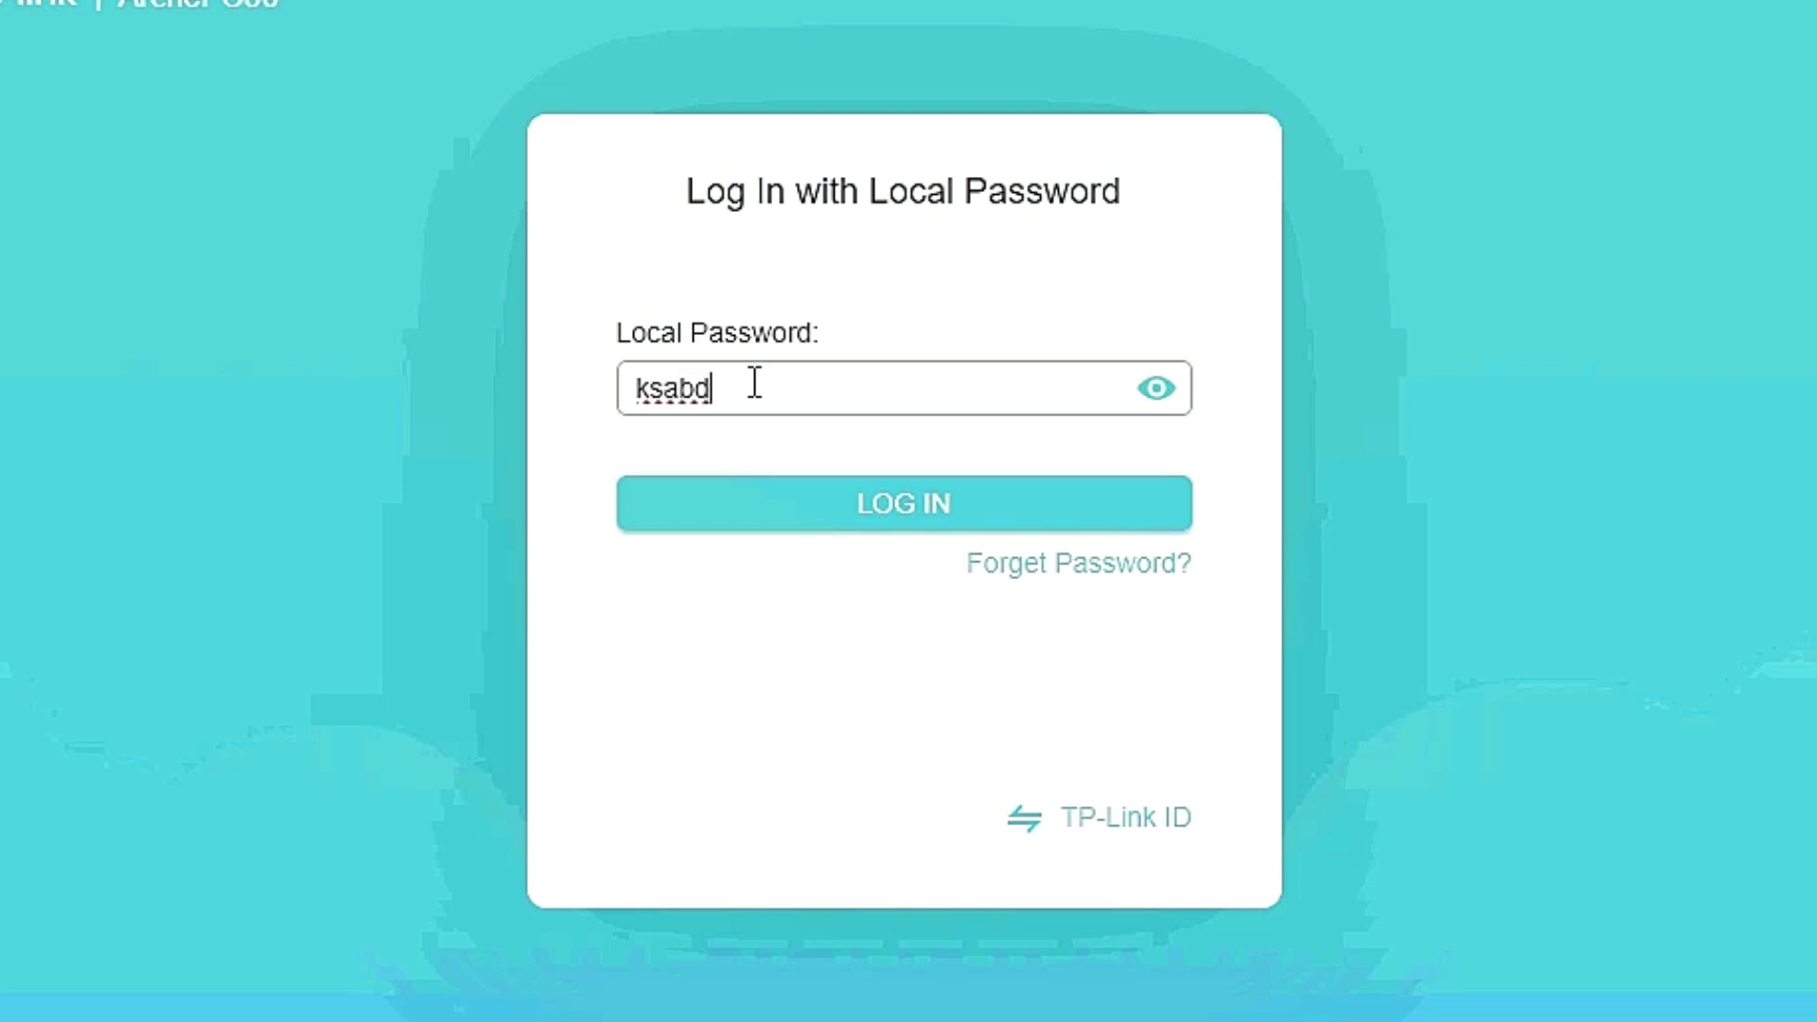
click(945, 511)
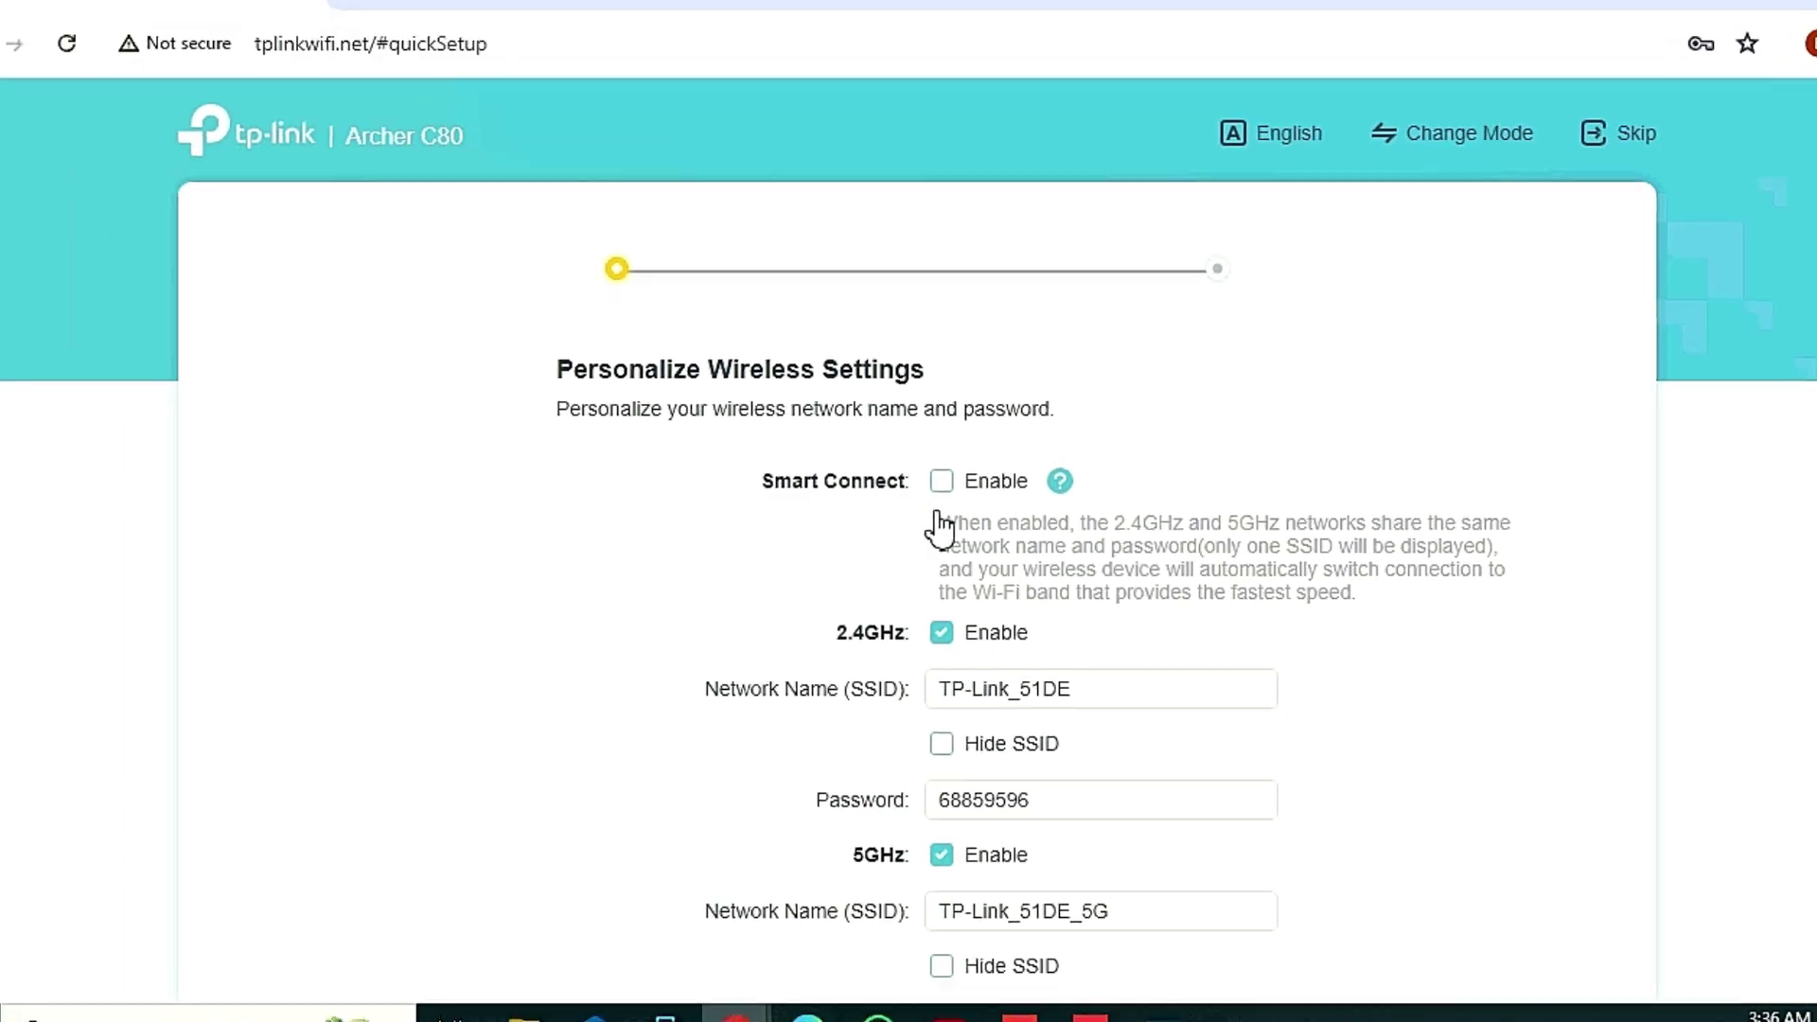
scroll(1189, 509, down, 3)
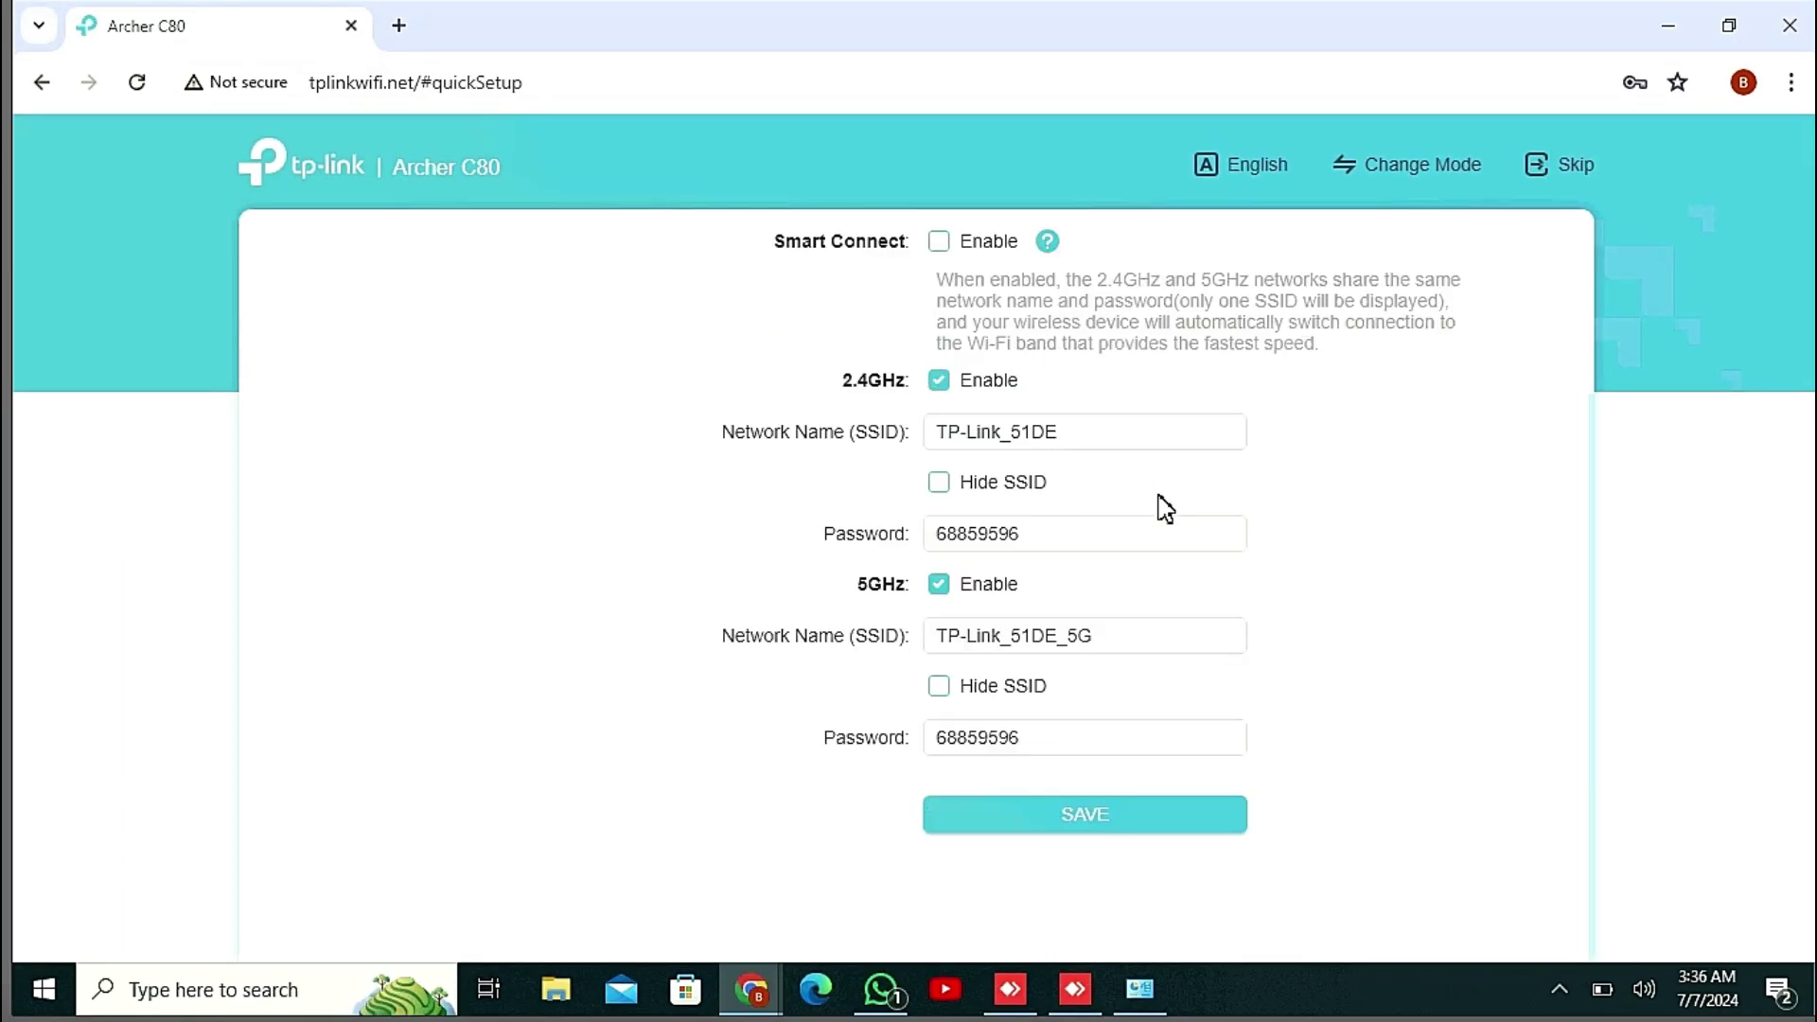
scroll(1165, 508, up, 2)
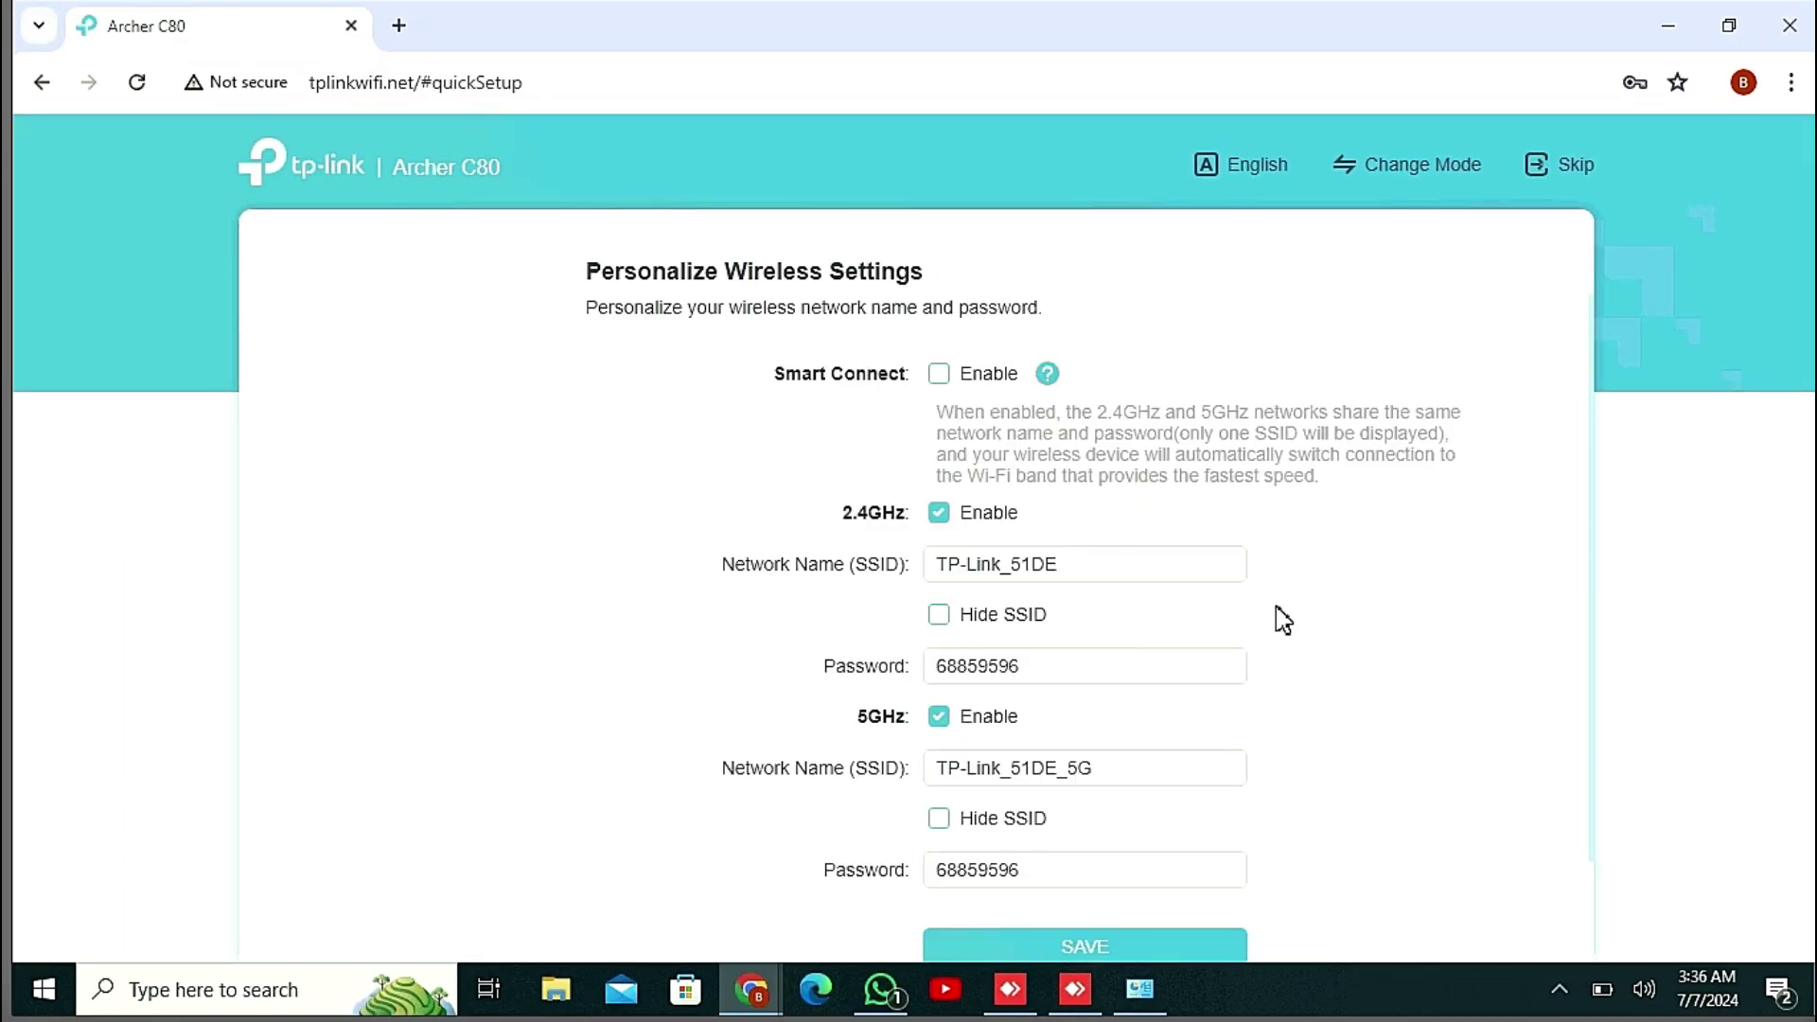
click(1587, 364)
drag(1589, 368, 1590, 395)
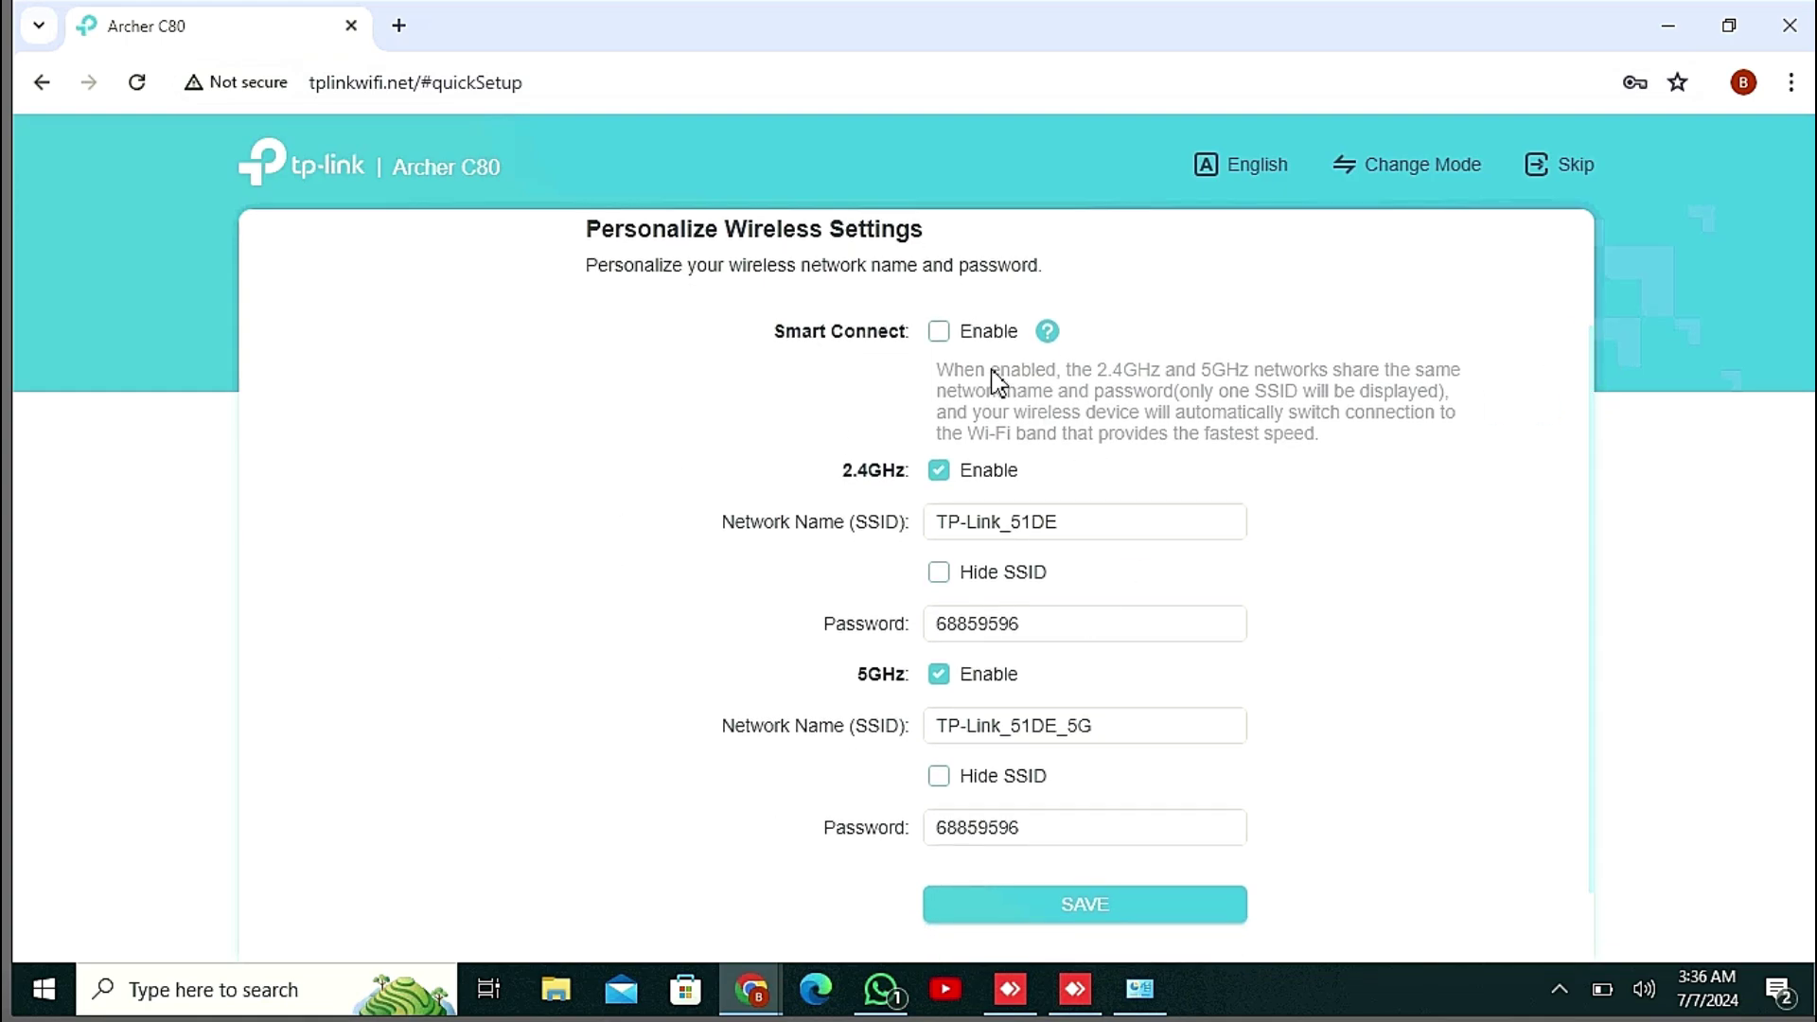
drag(926, 235, 568, 235)
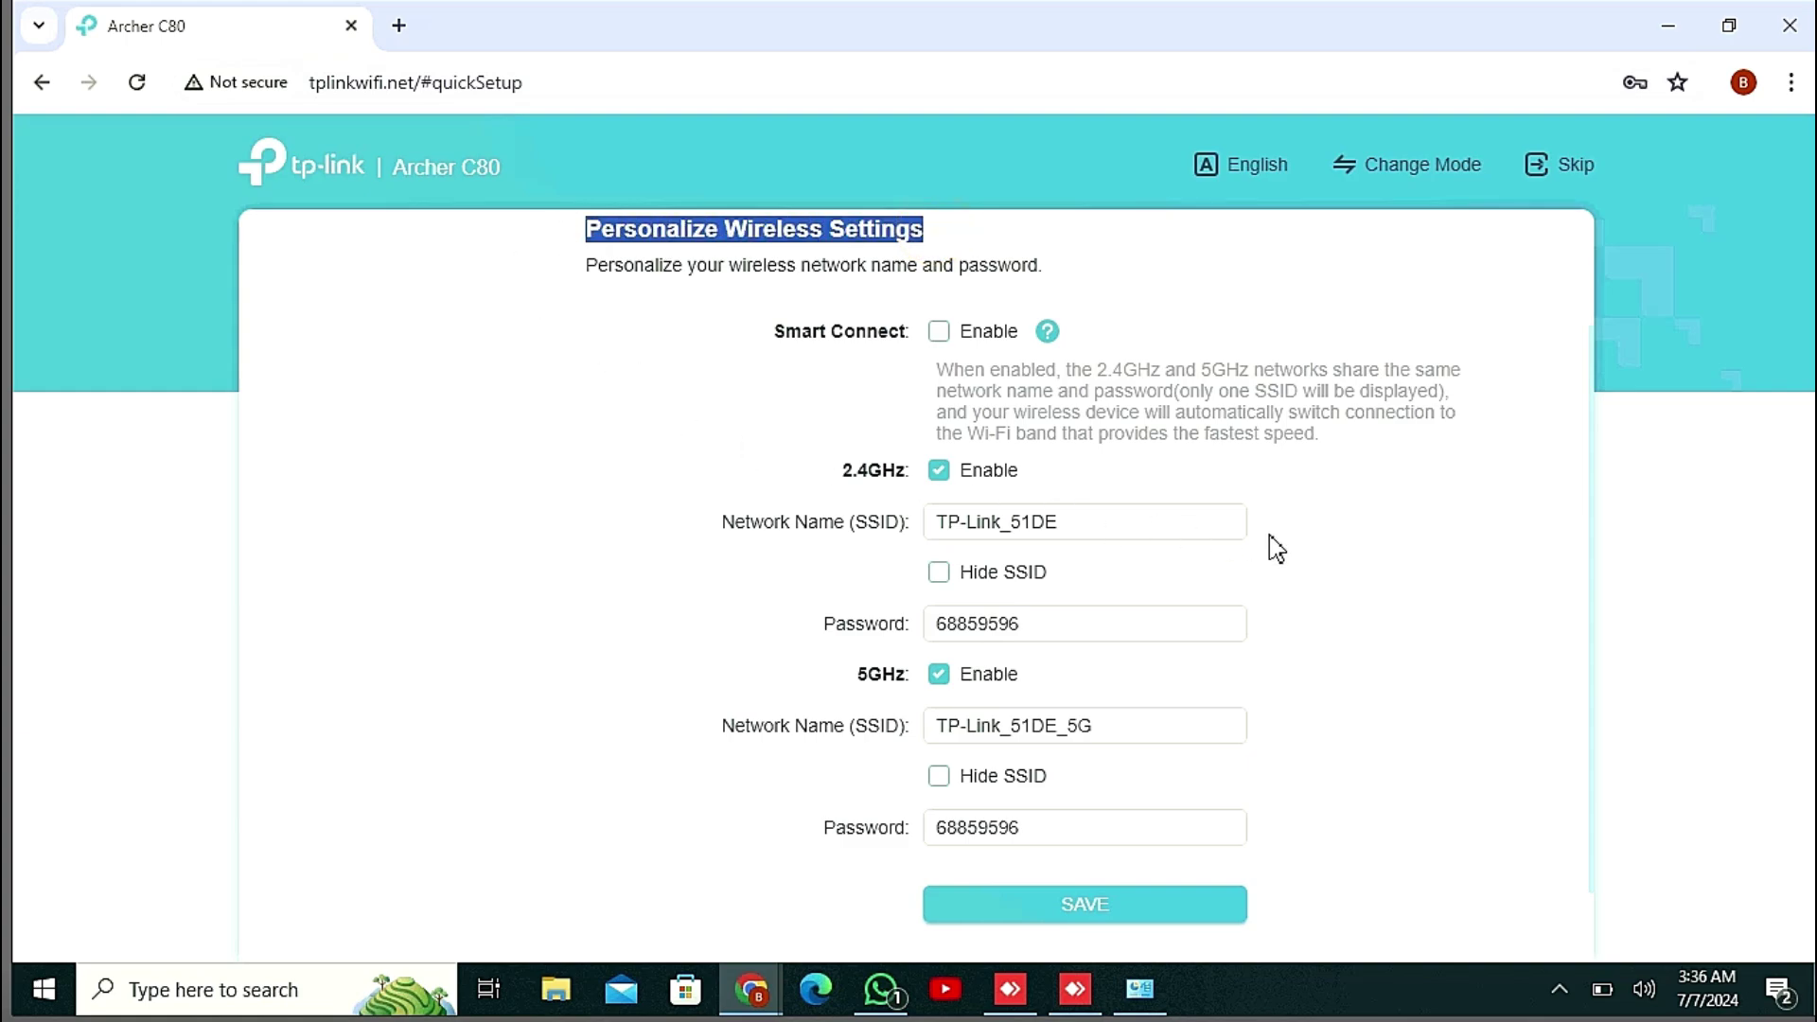
click(1330, 494)
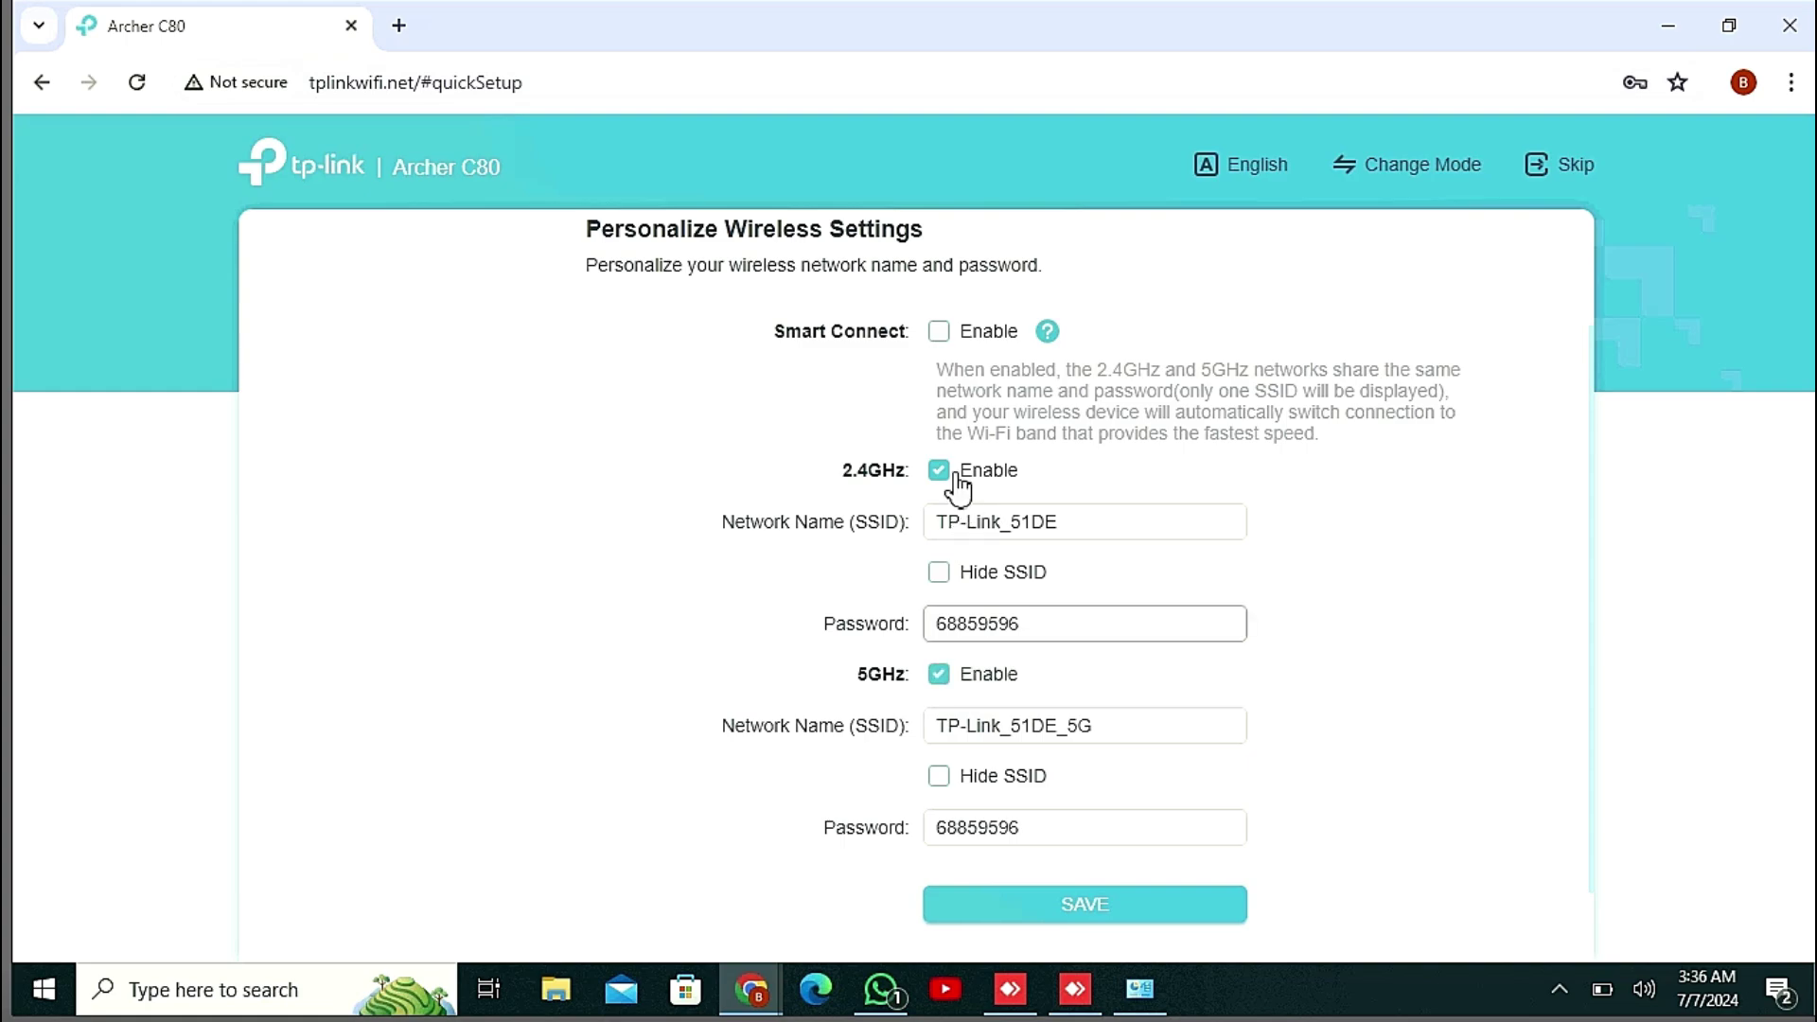
Turn off the 5GHz network and rename the 2.4GHz network to KSA_BD
click(940, 675)
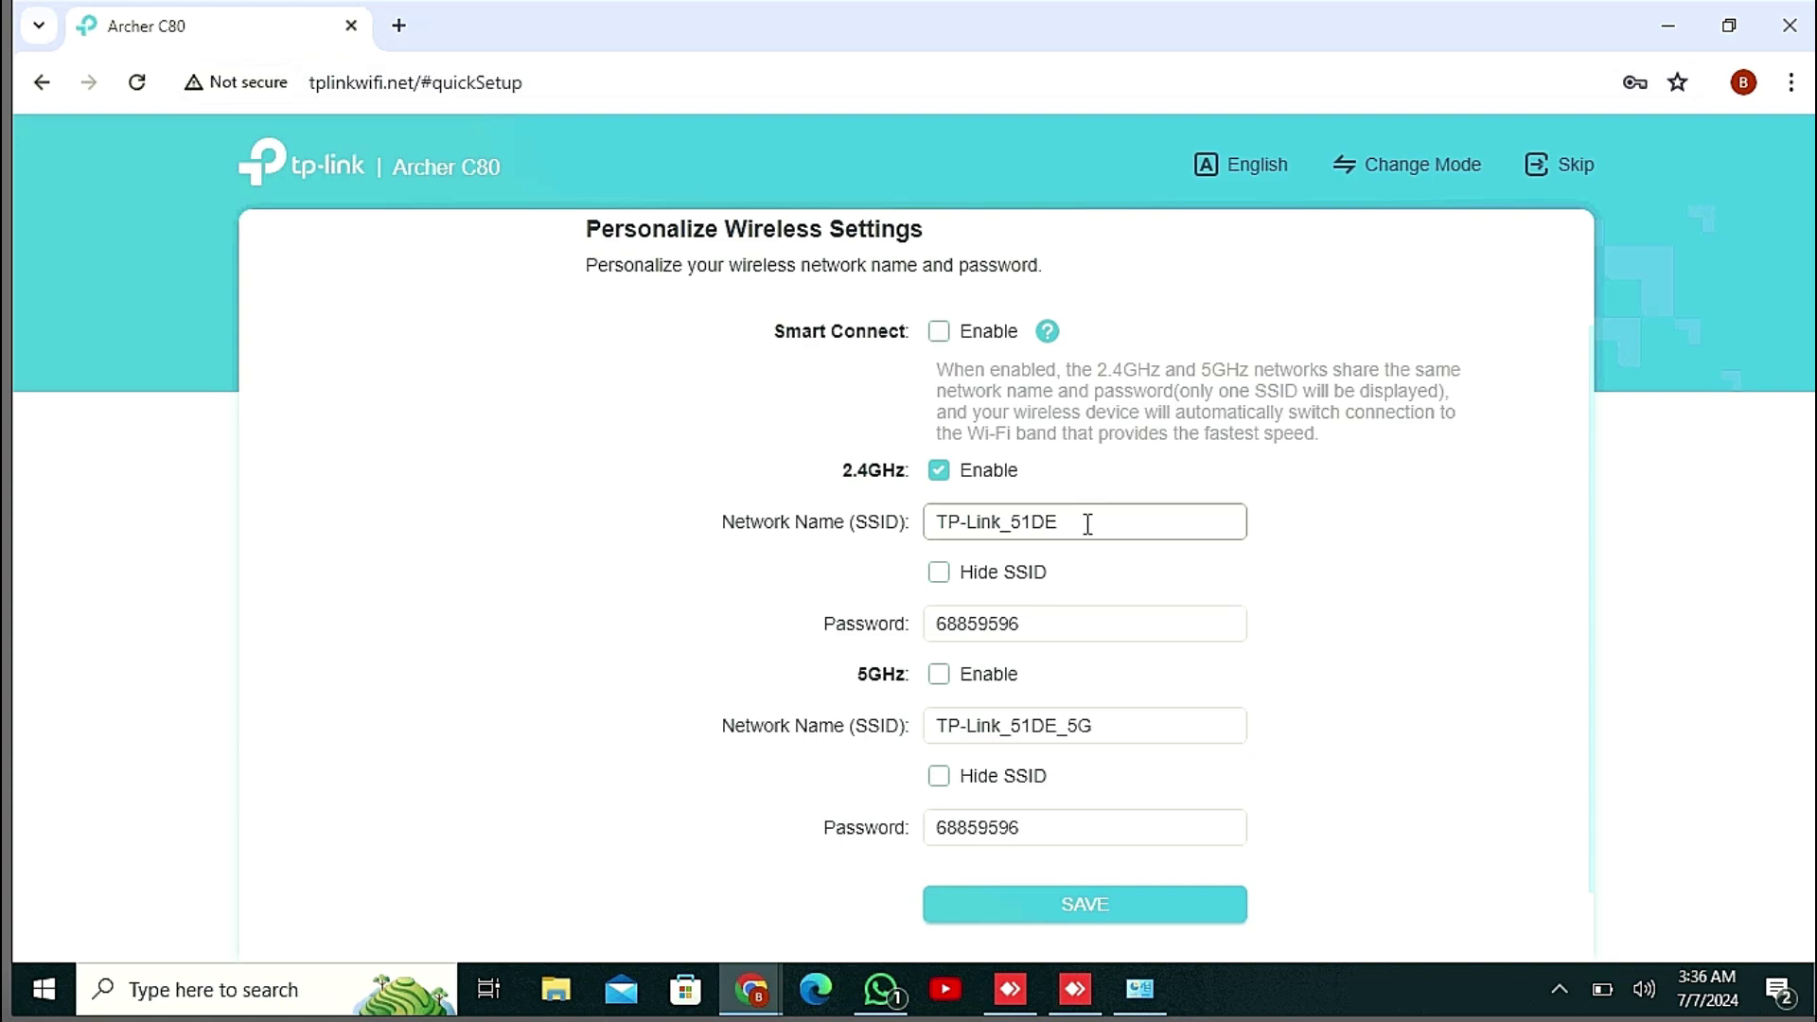
drag(1088, 523, 920, 534)
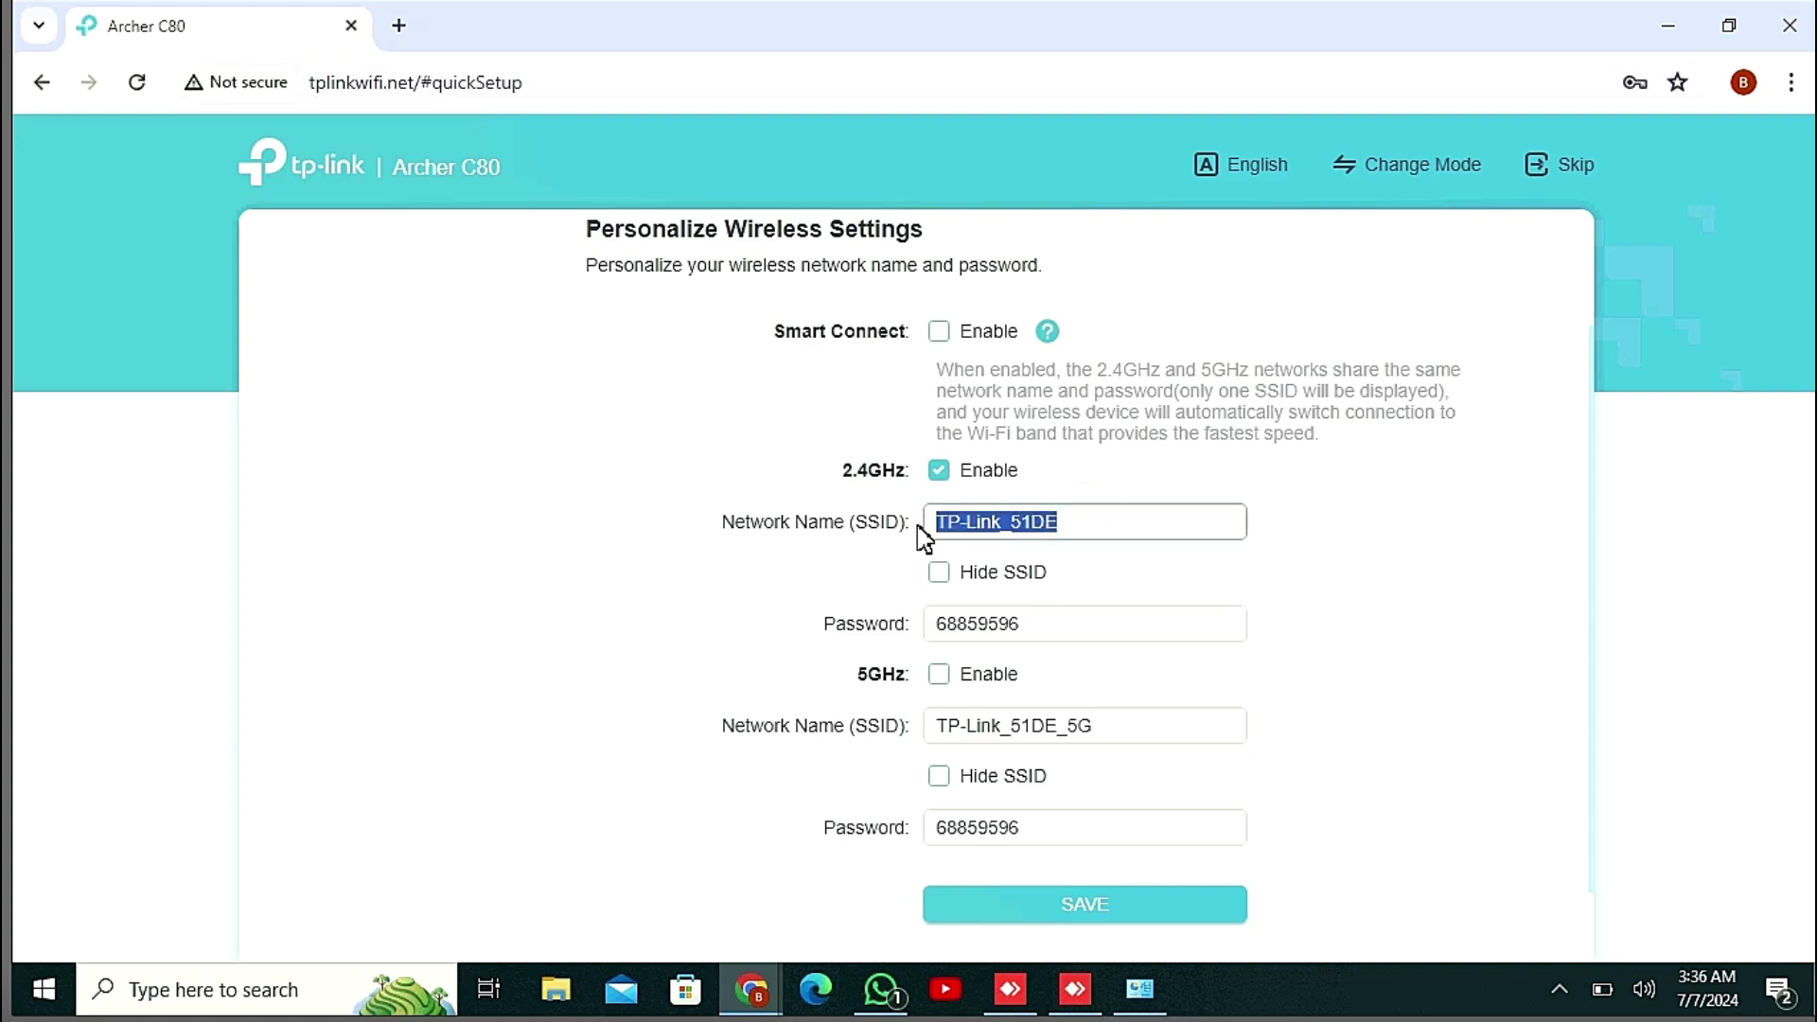
text(KSA)
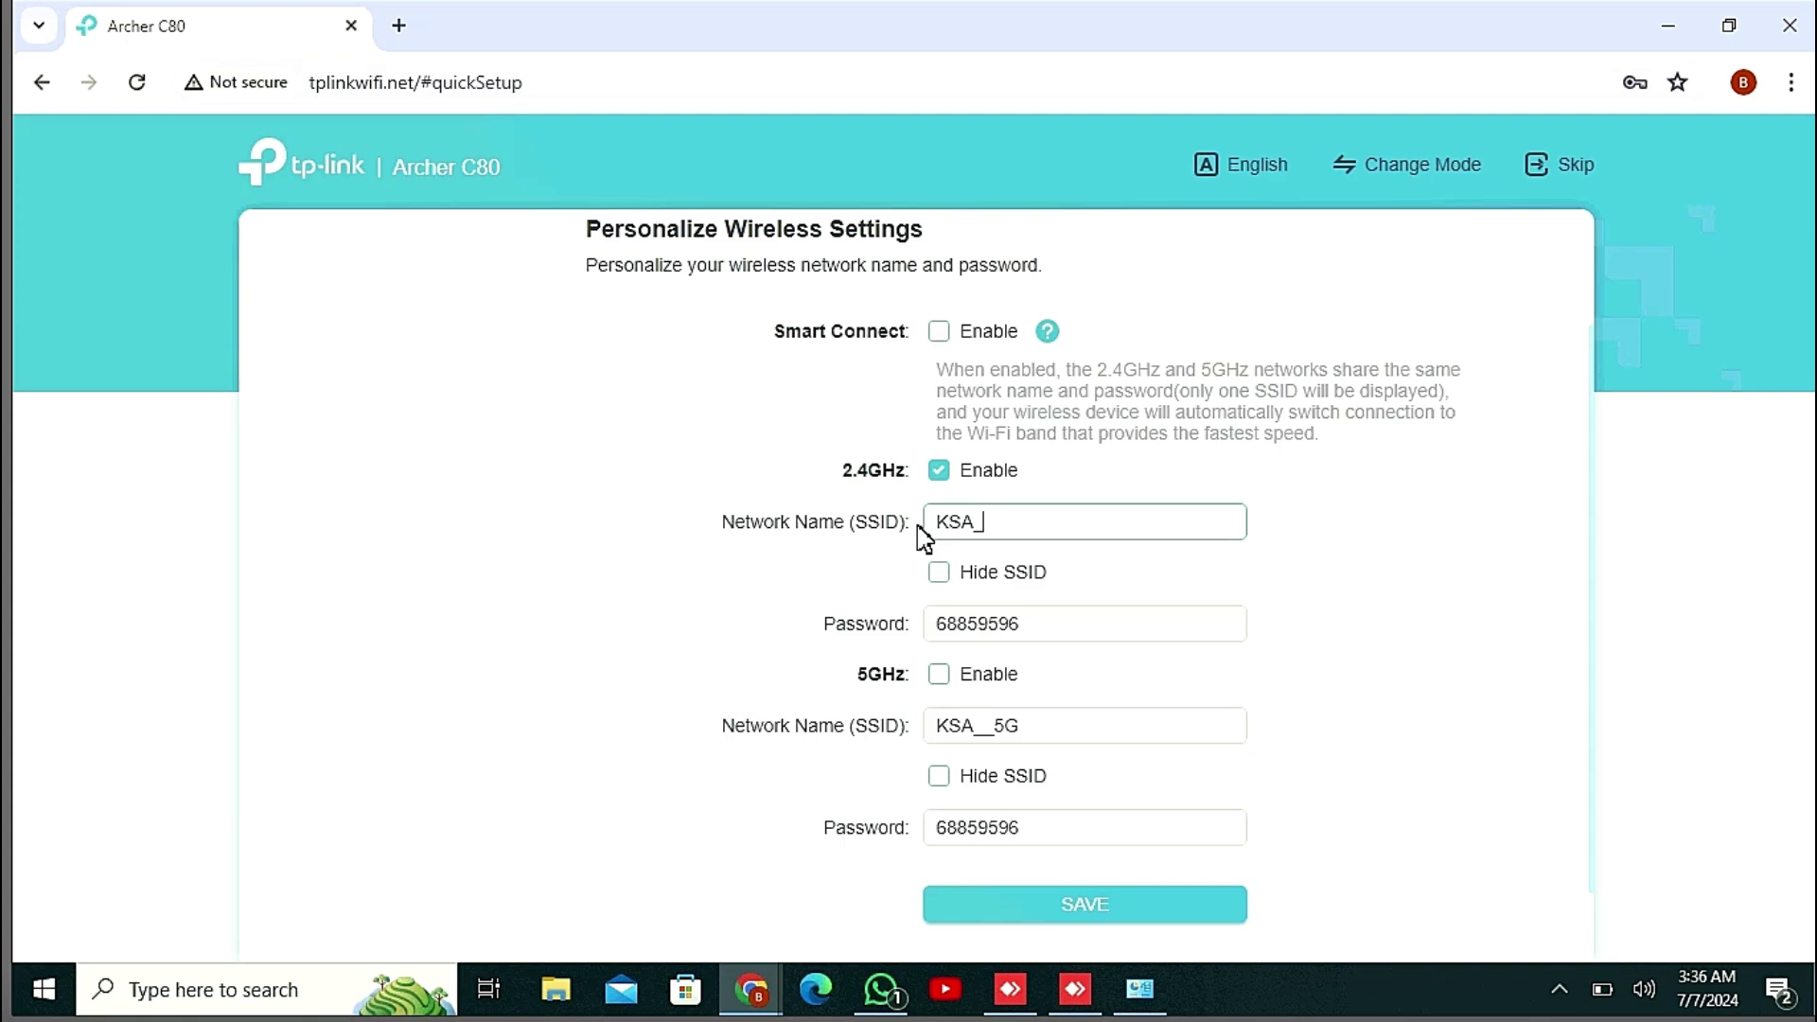
text(_BD)
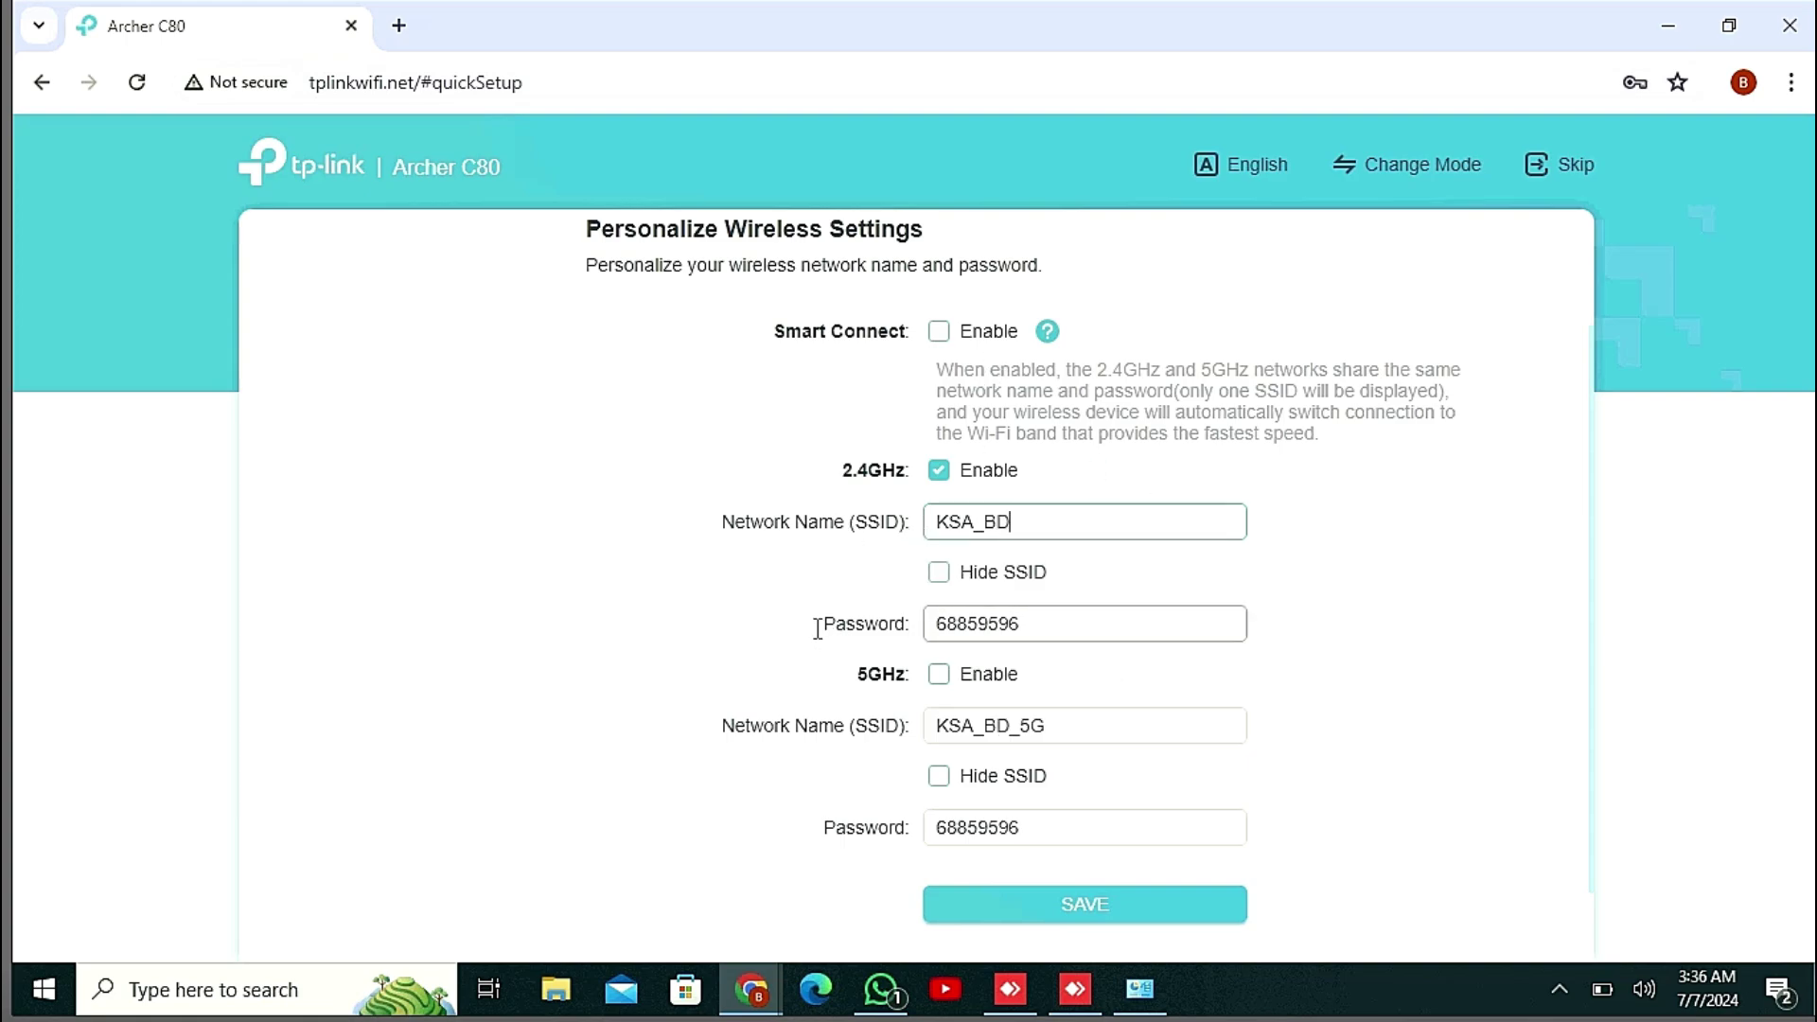
Give the 2.4GHz network a new nine-digit password and save the wireless settings
drag(1035, 627, 880, 624)
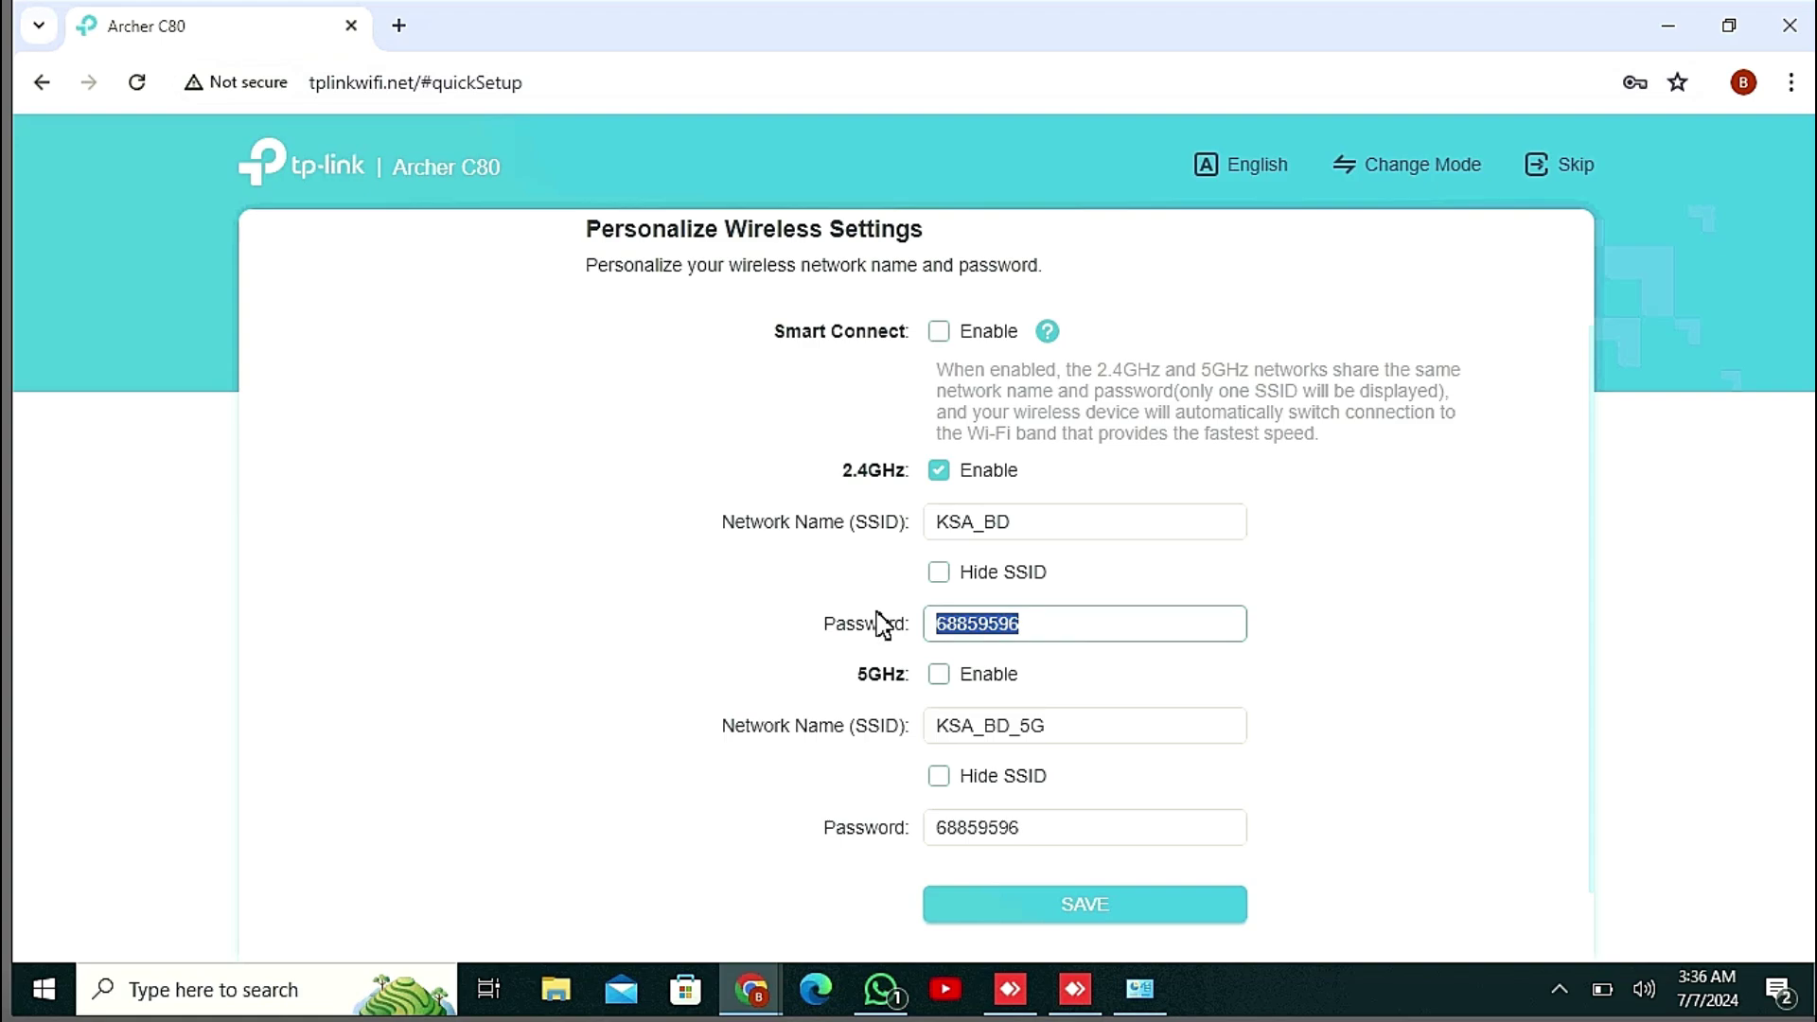
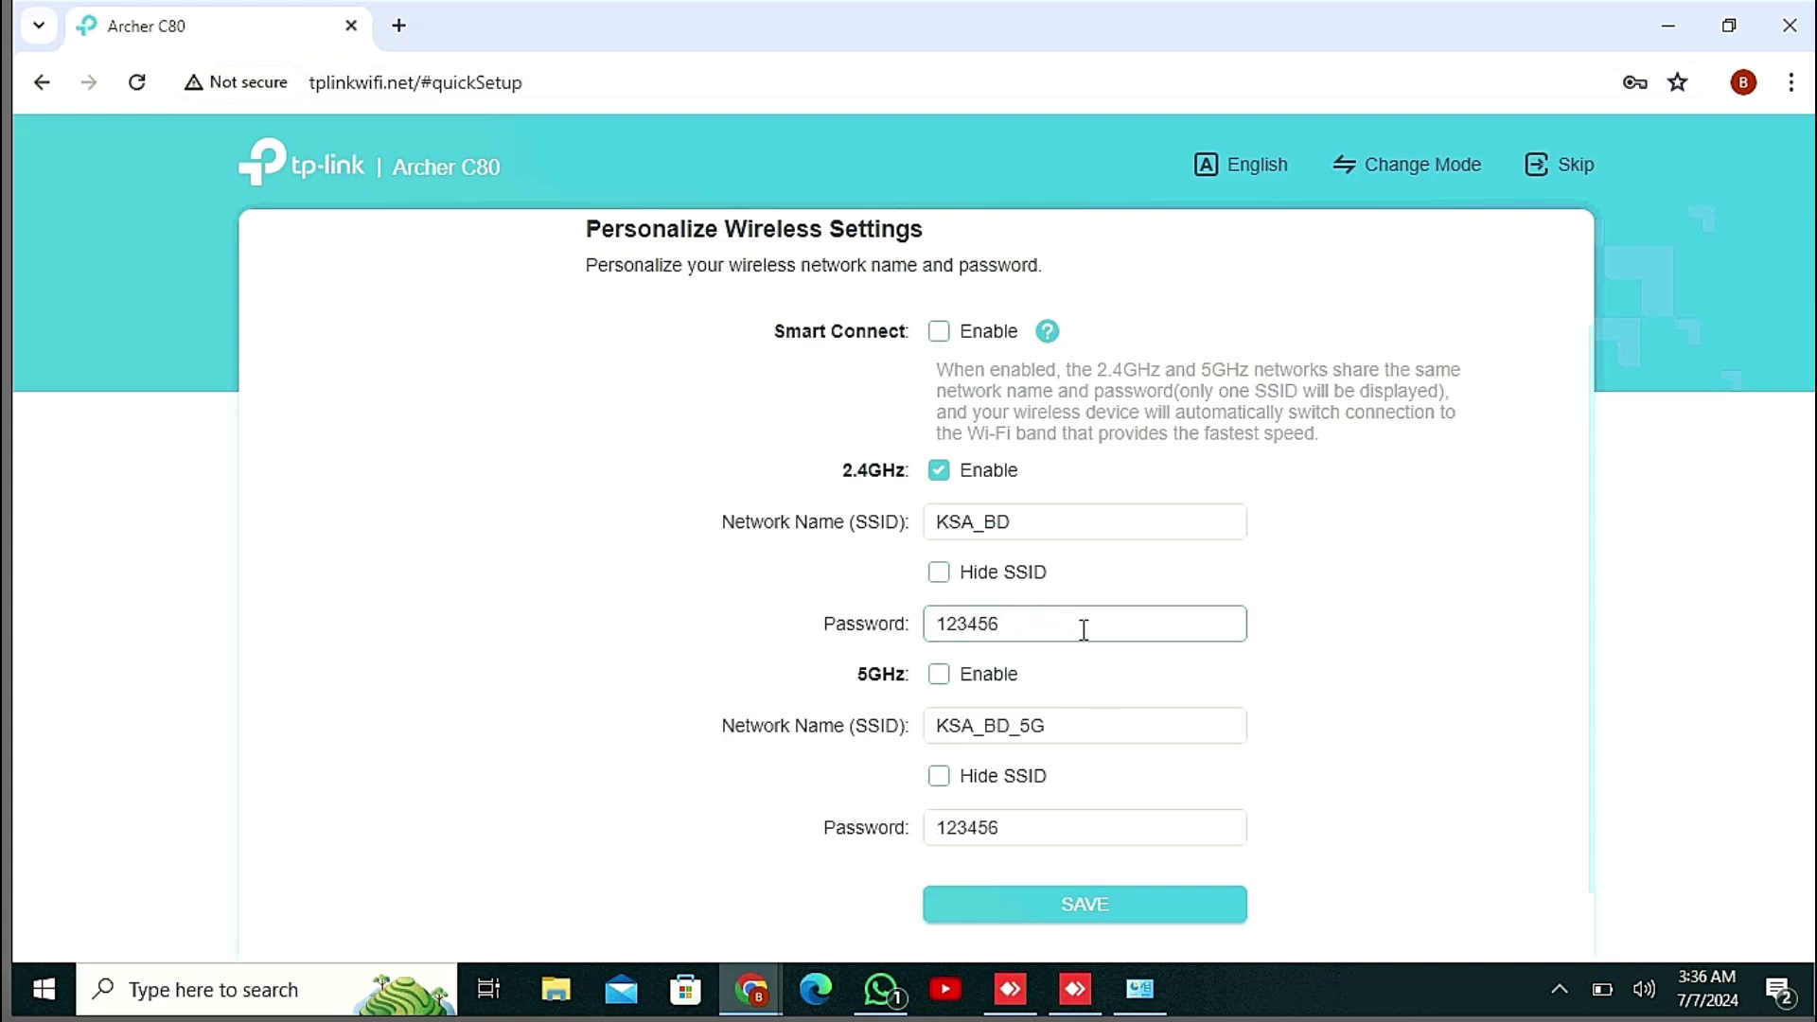
click(1089, 907)
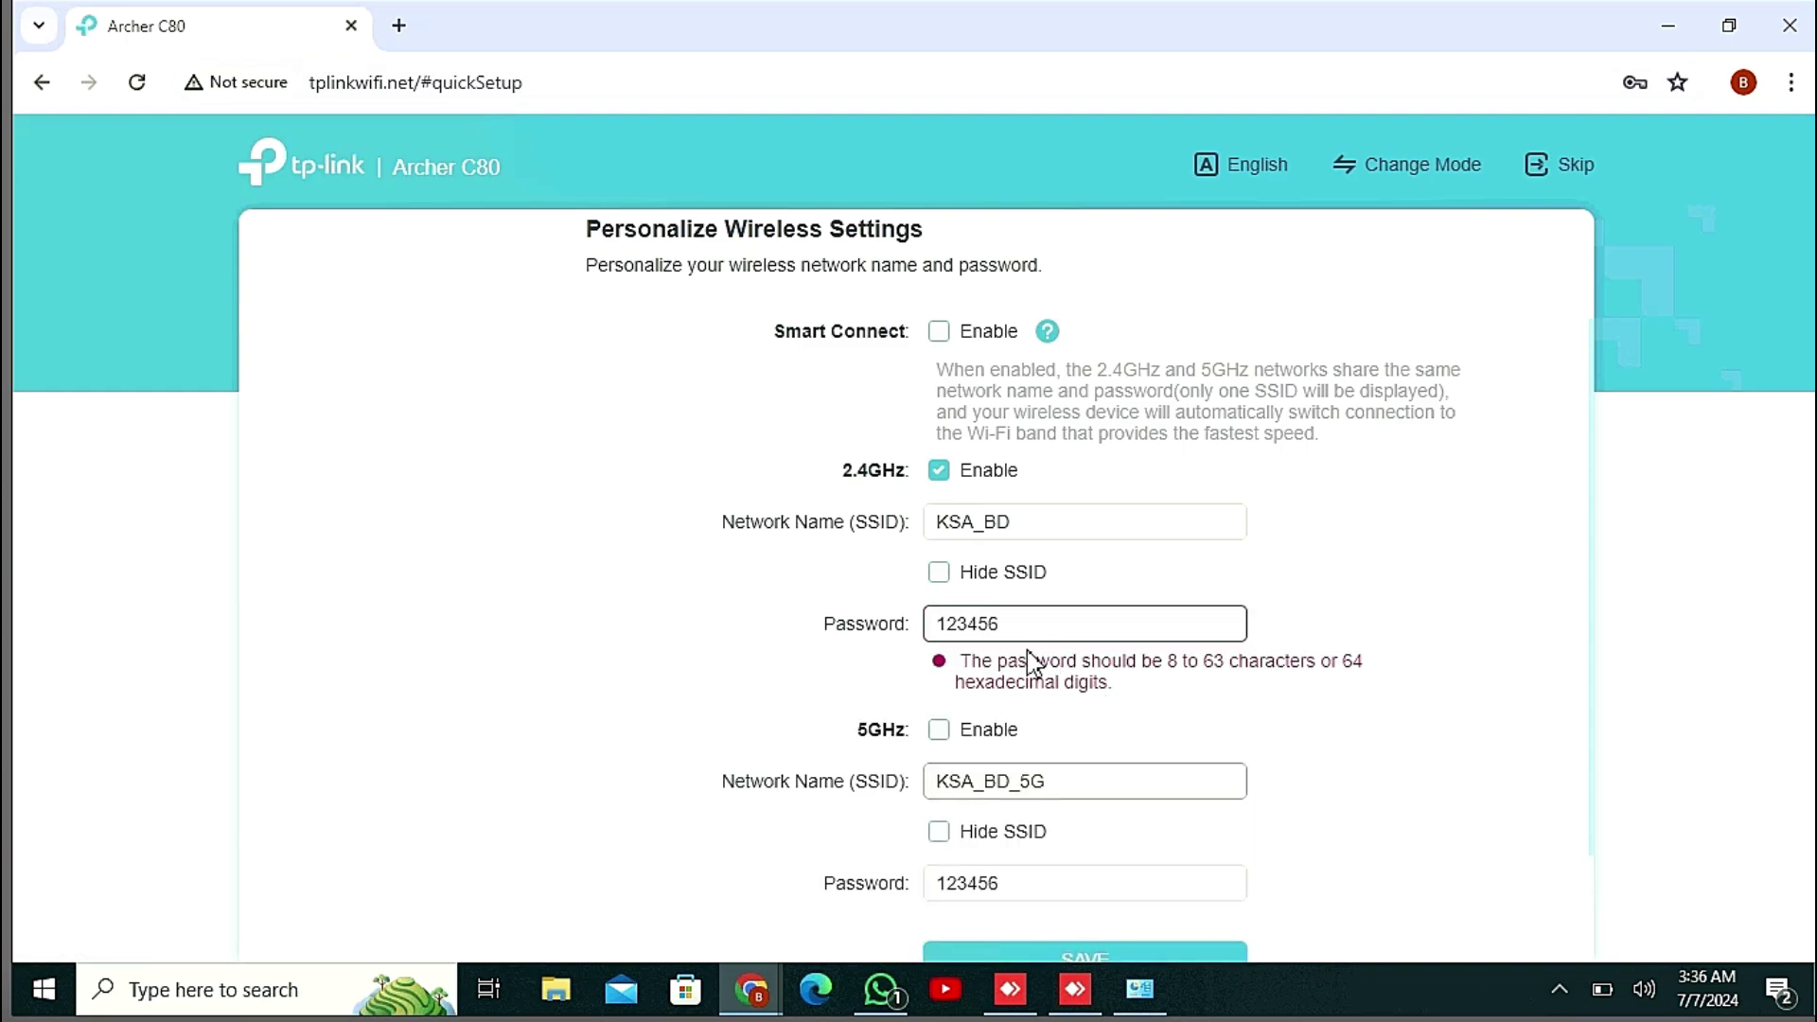
click(1015, 623)
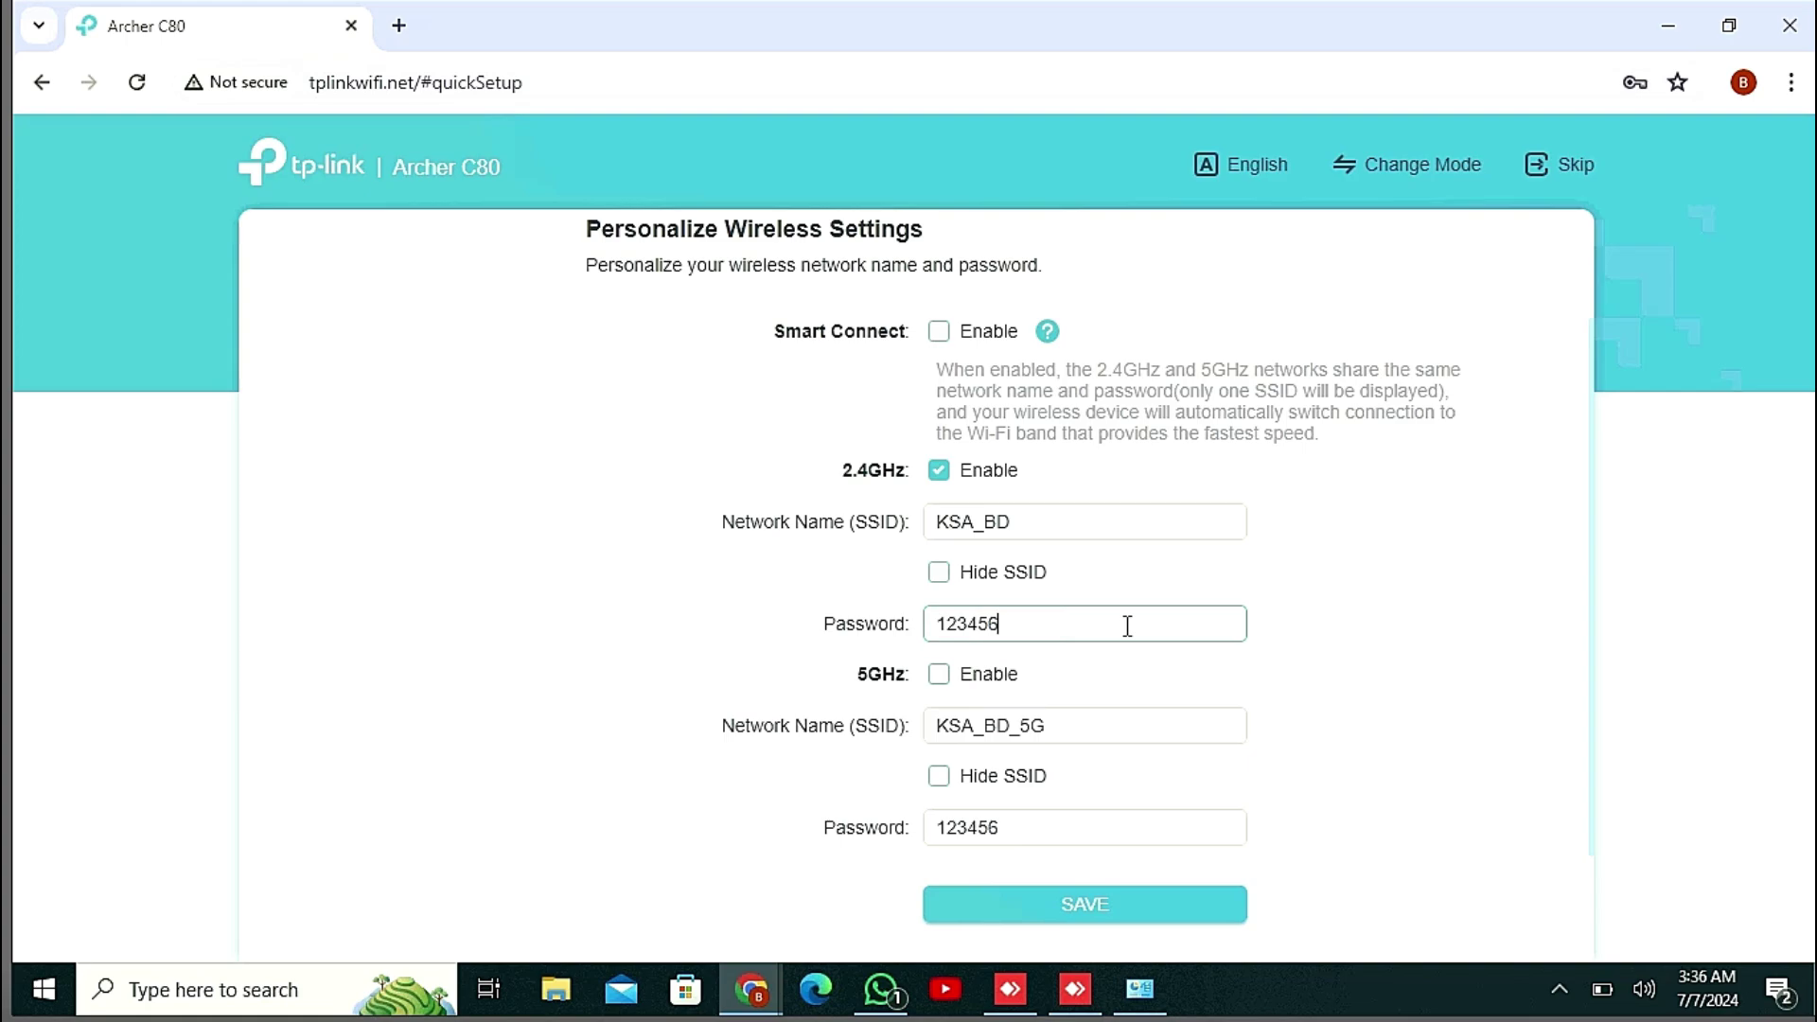
click(1102, 901)
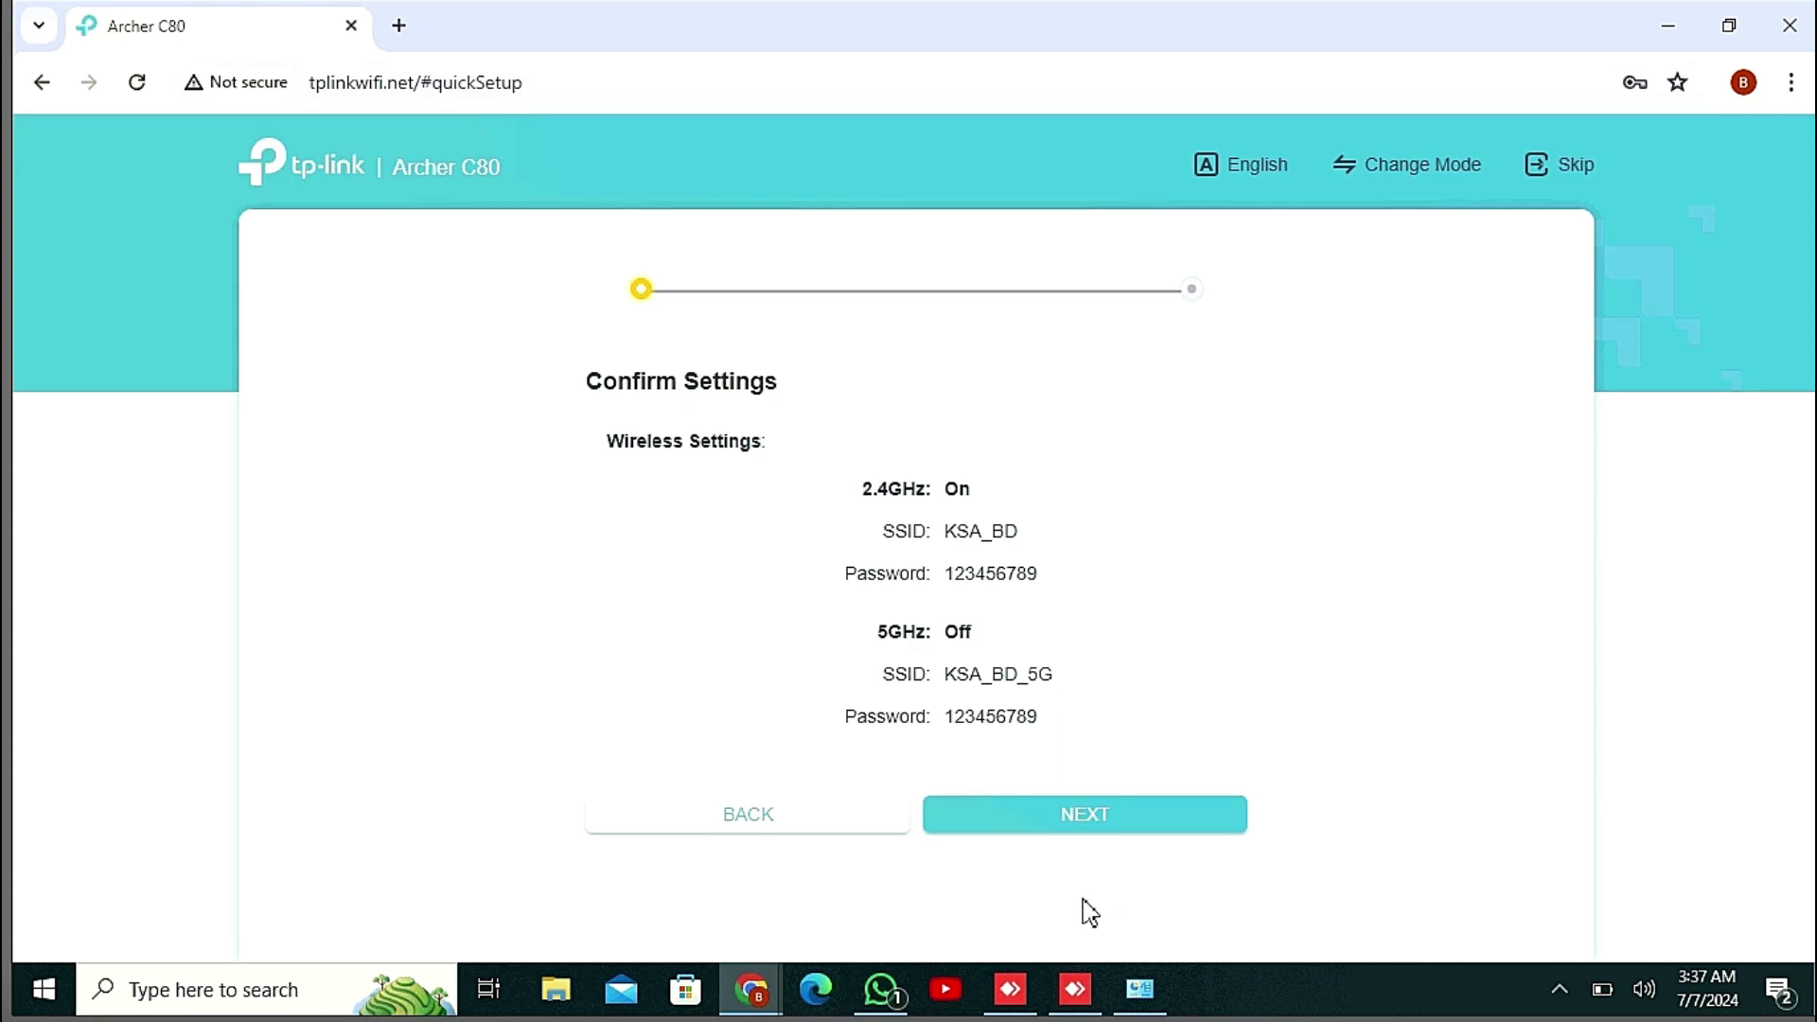
Review the summary showing 2.4GHz on and 5GHz off, then apply the settings
drag(858, 489, 994, 487)
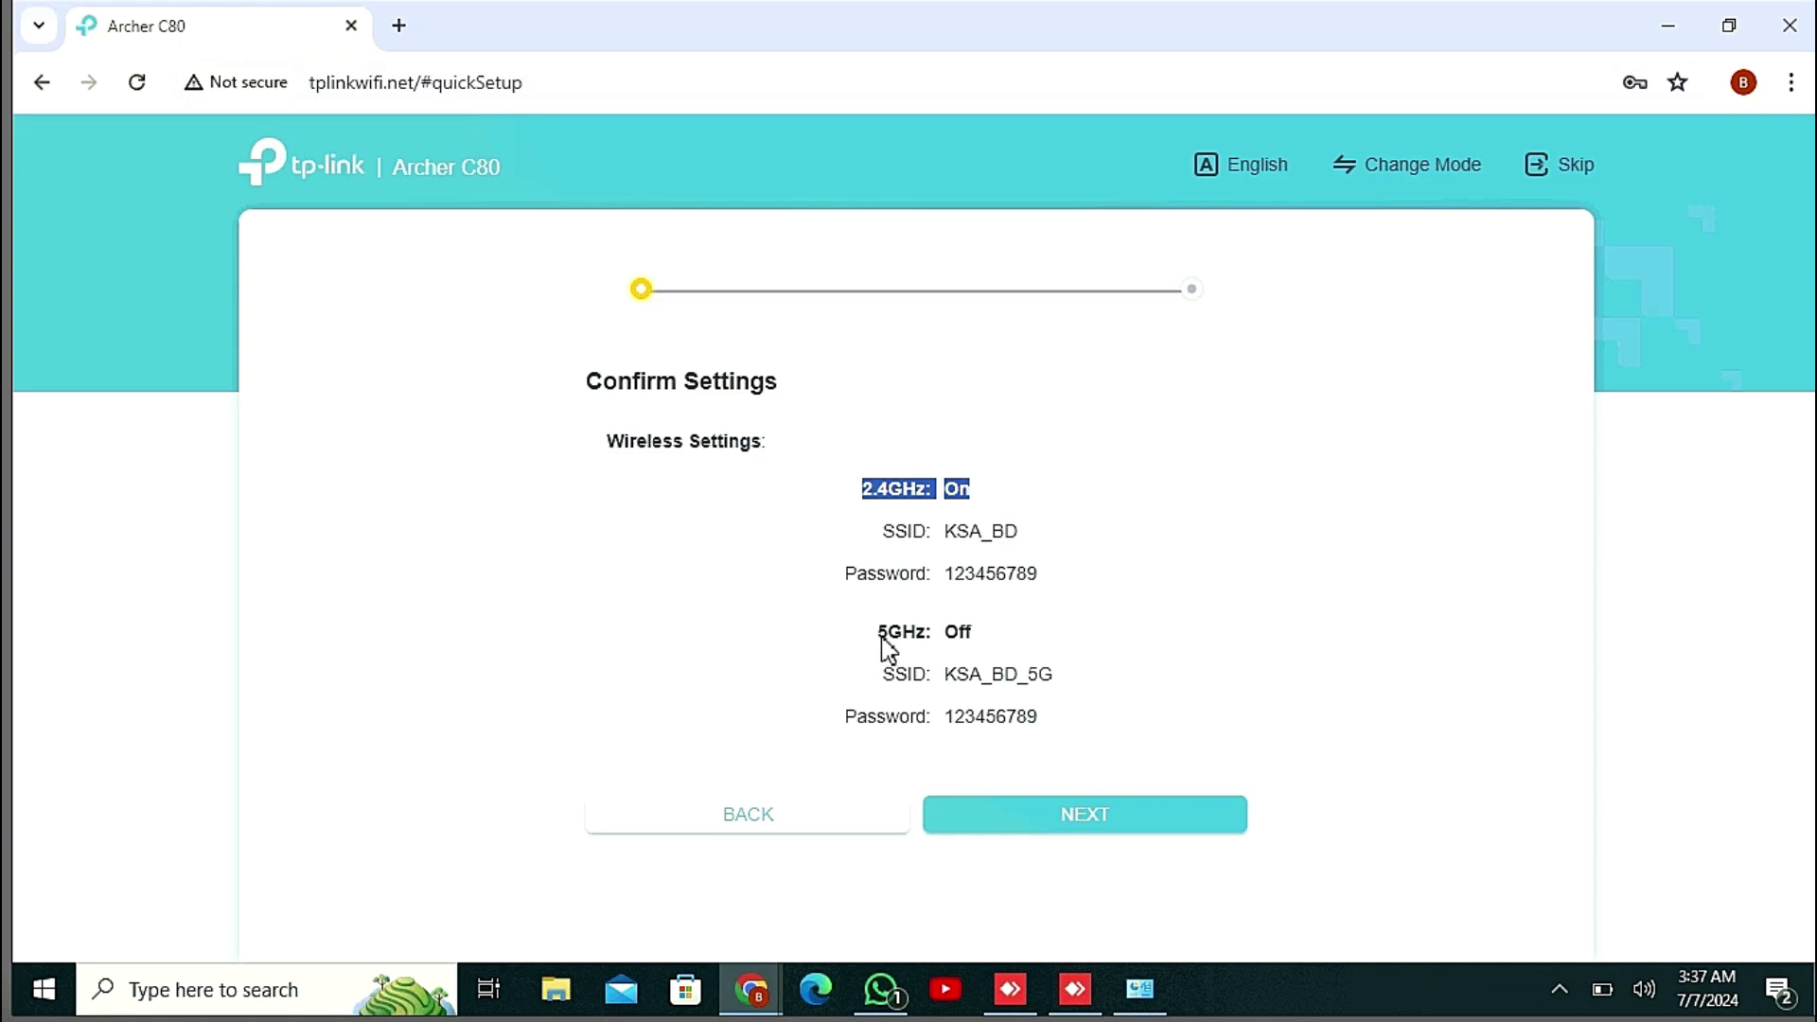
drag(860, 631, 984, 641)
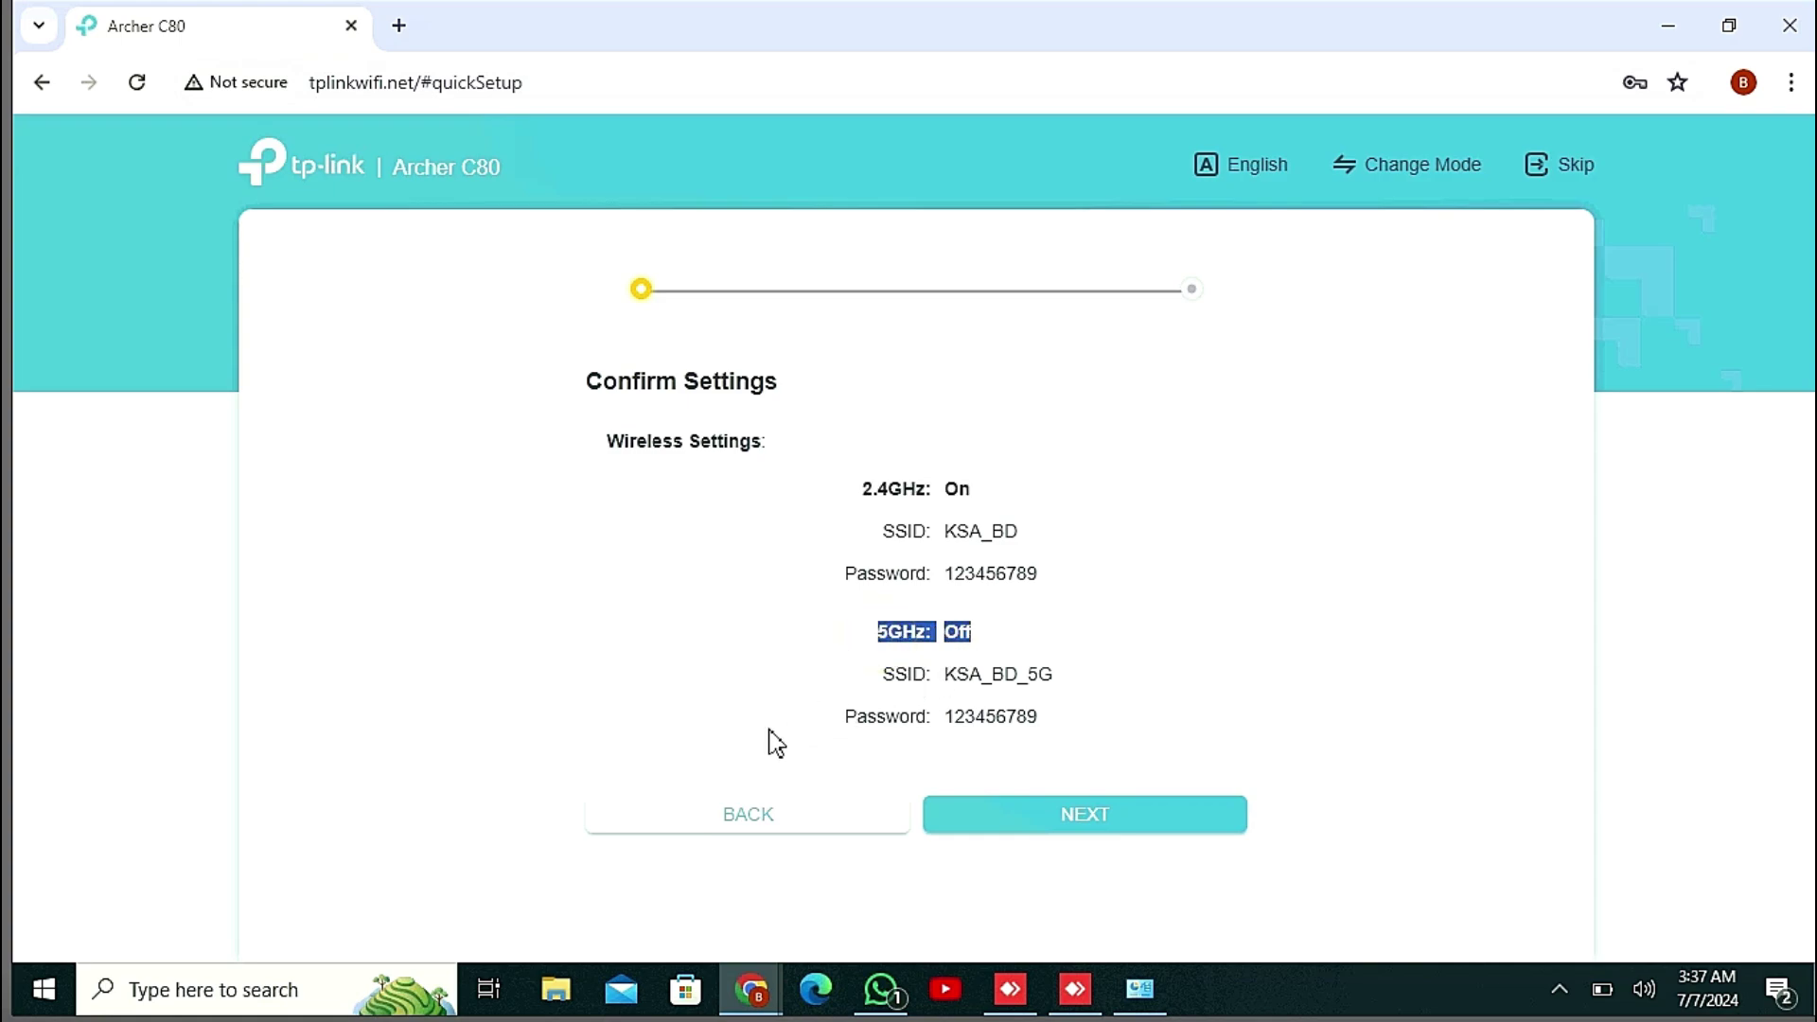
click(1098, 816)
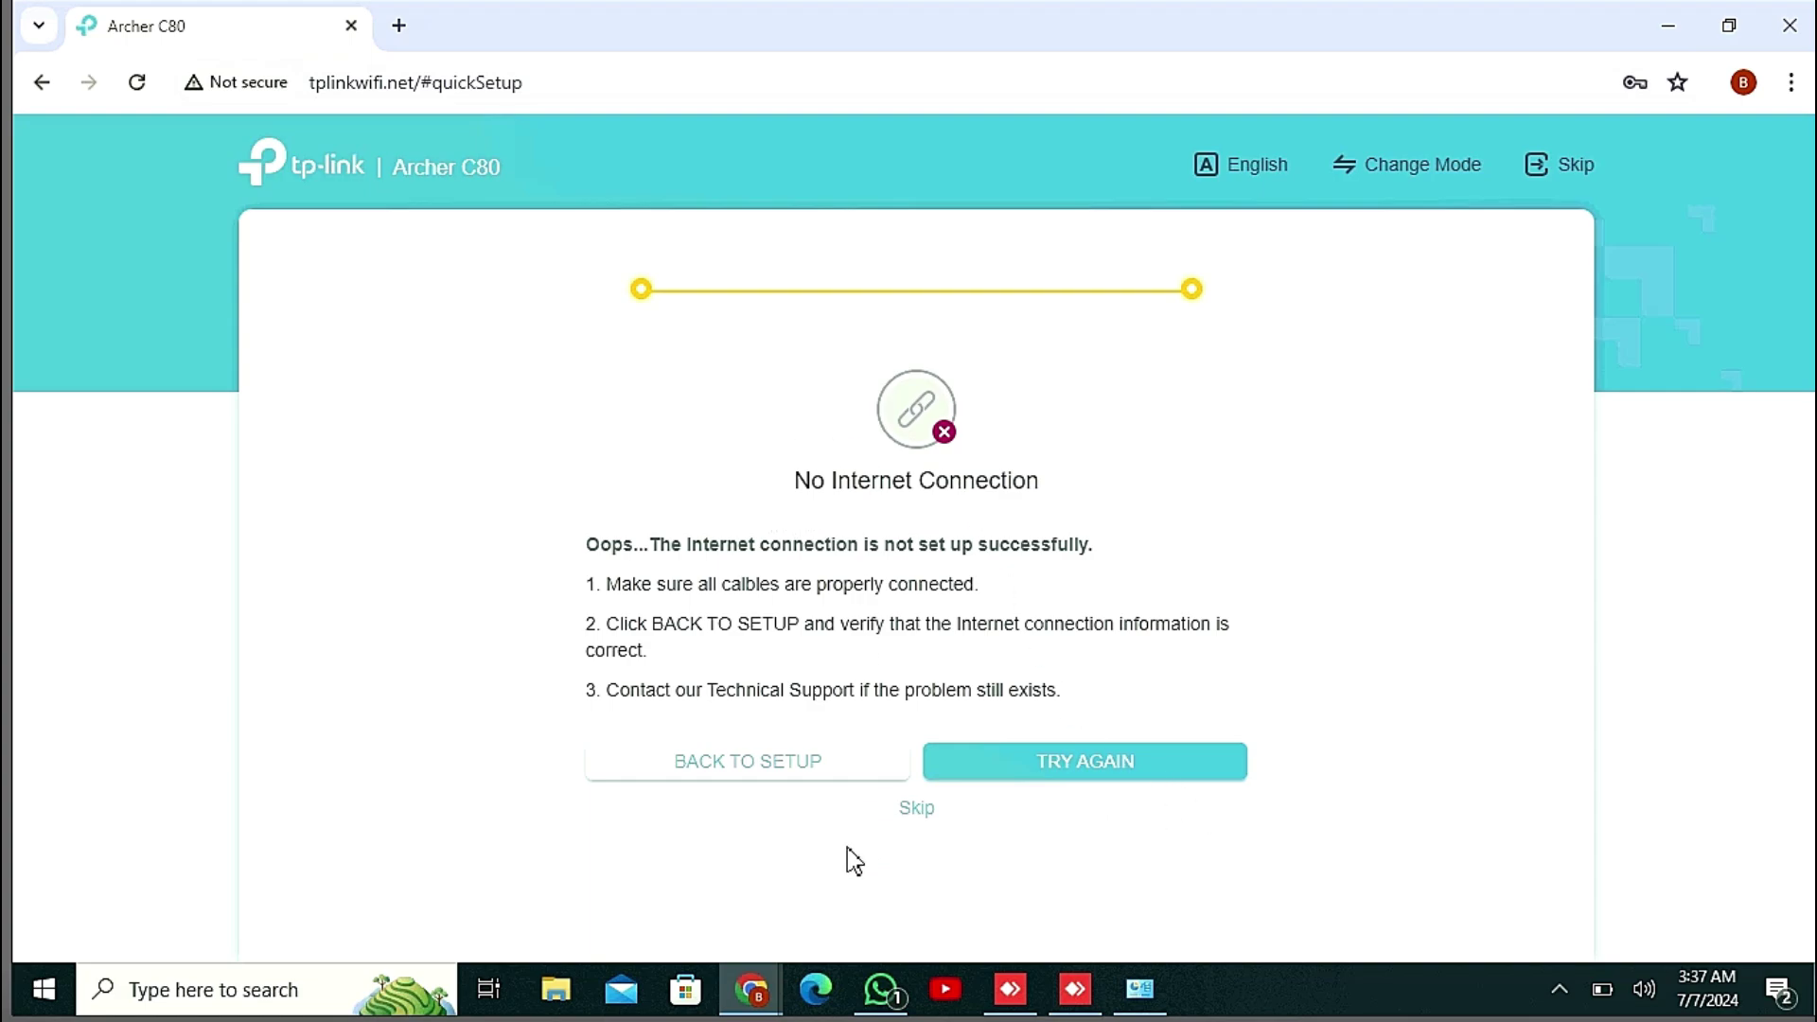
Skip the internet connection retry and go to the Wireless settings page
click(927, 812)
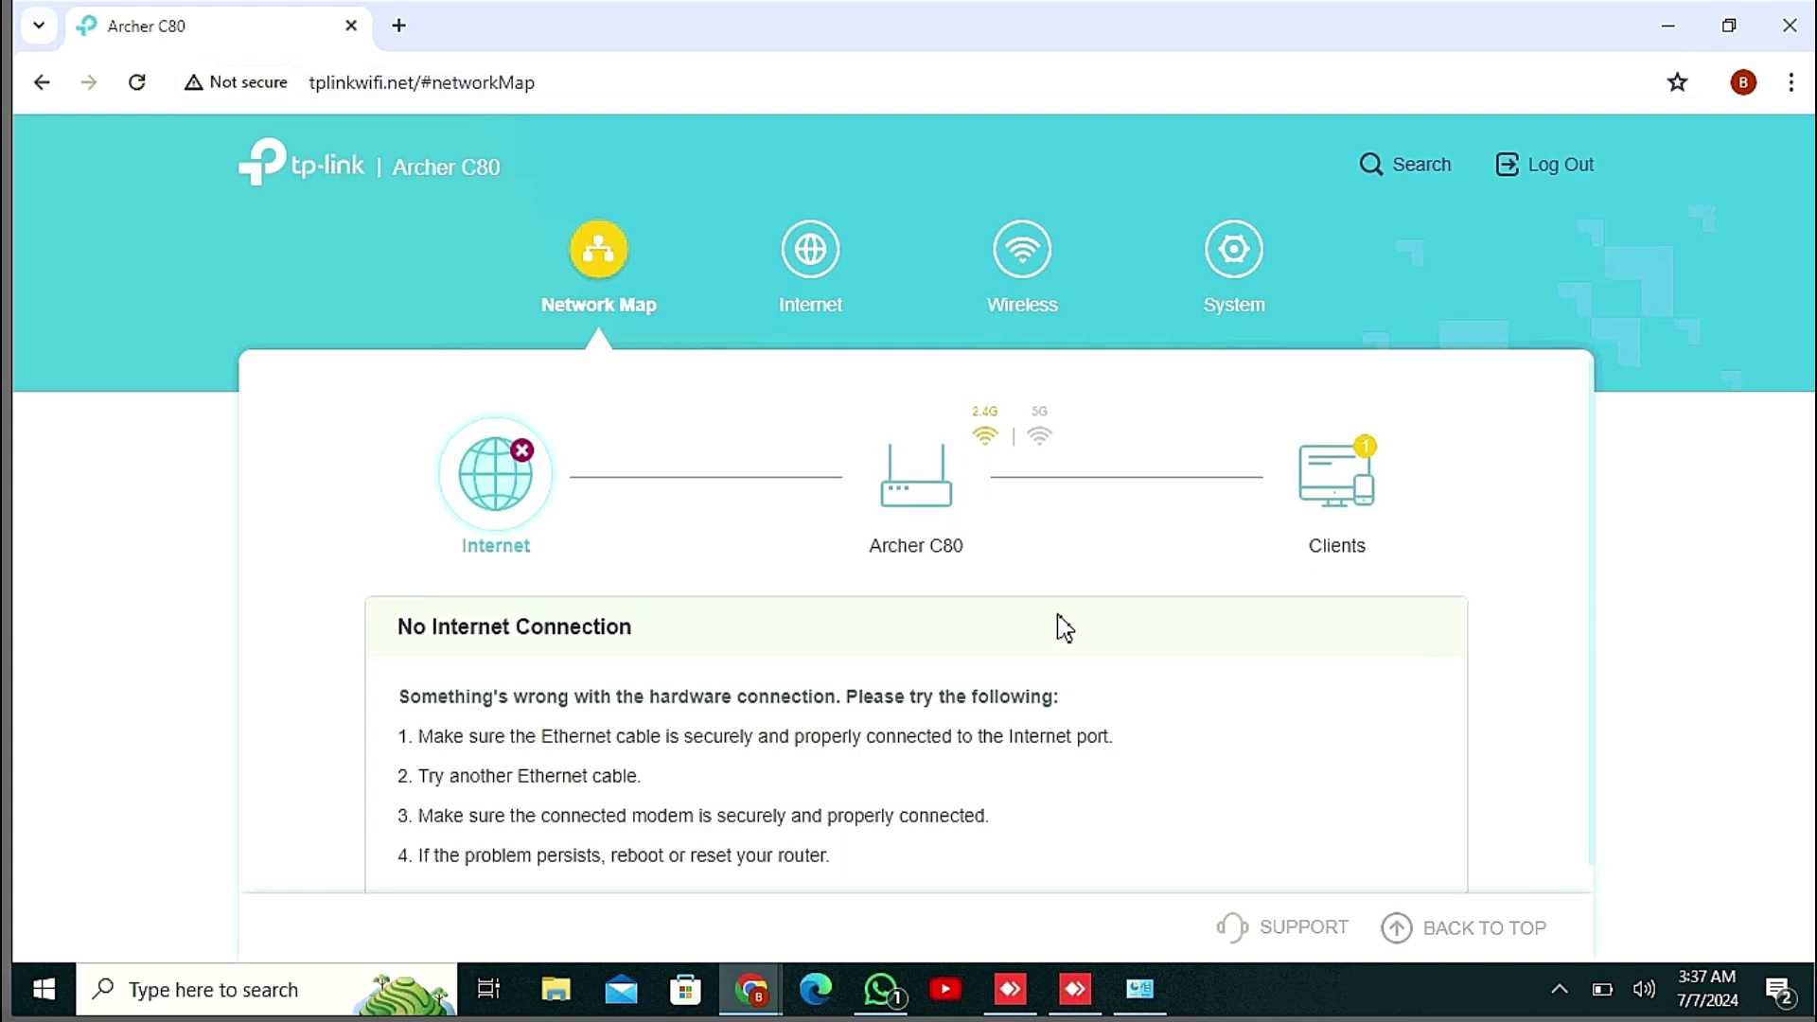
click(1023, 266)
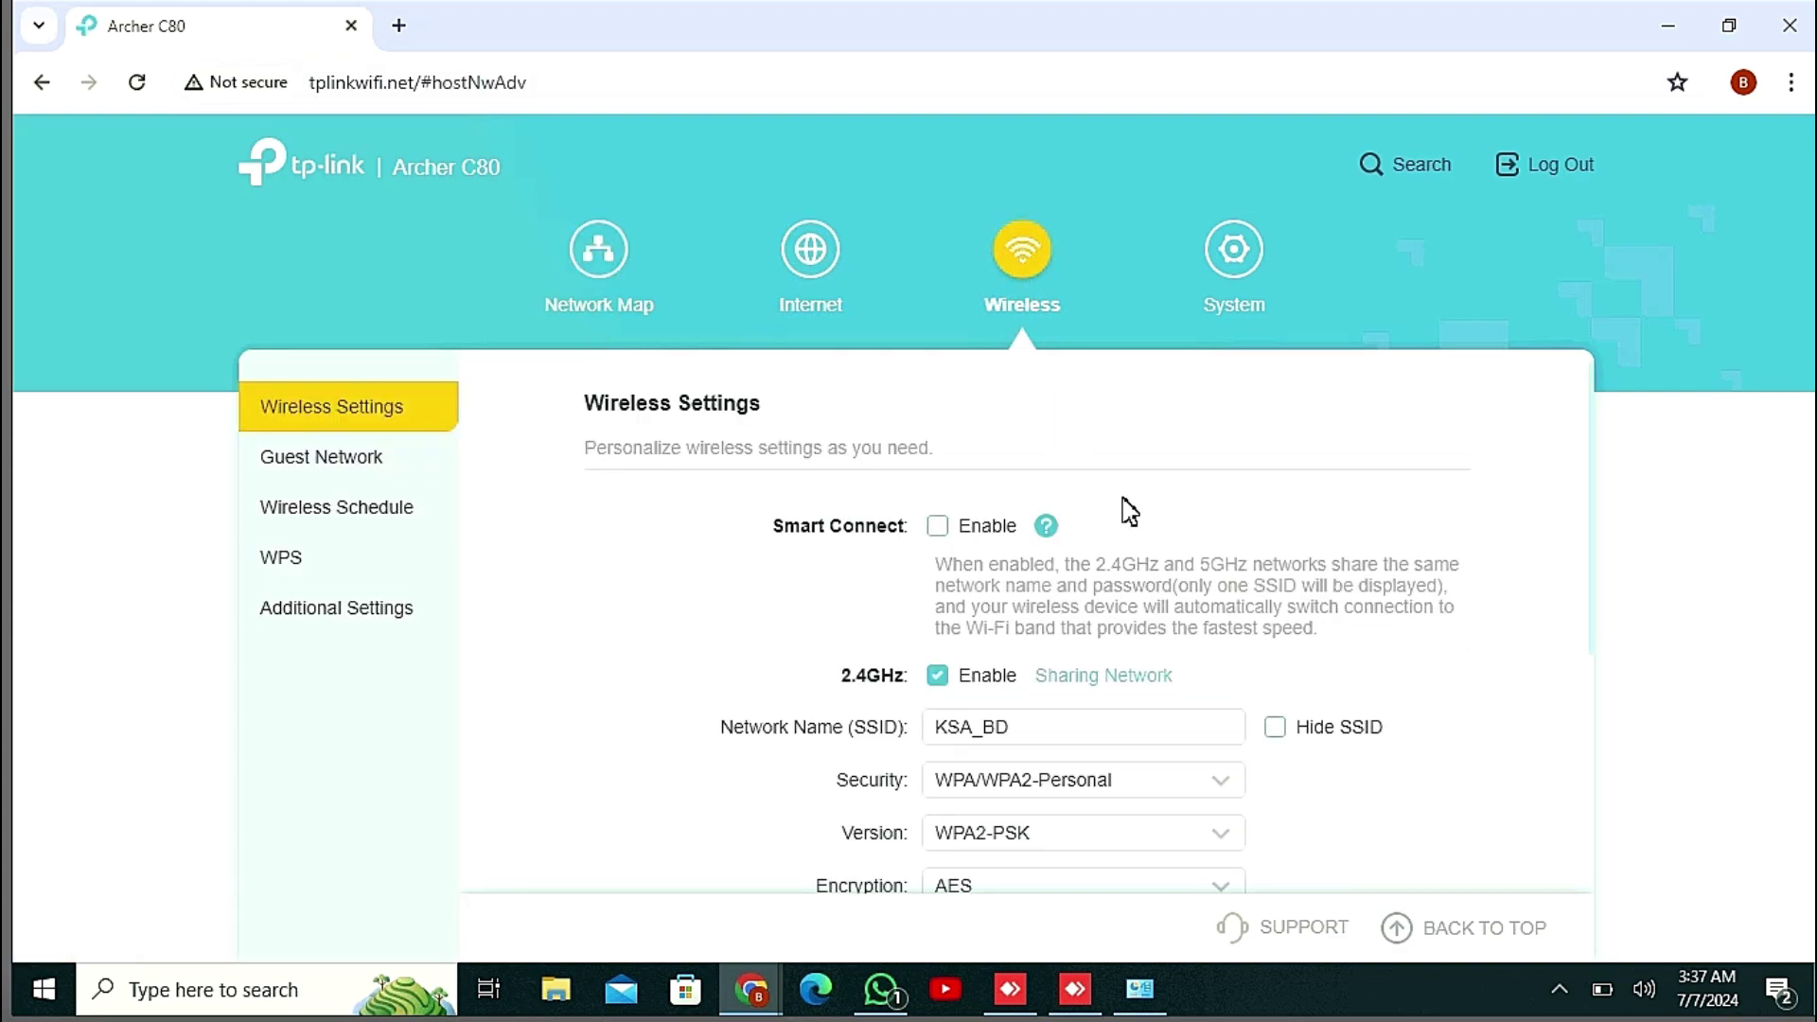
scroll(1117, 502, down, 3)
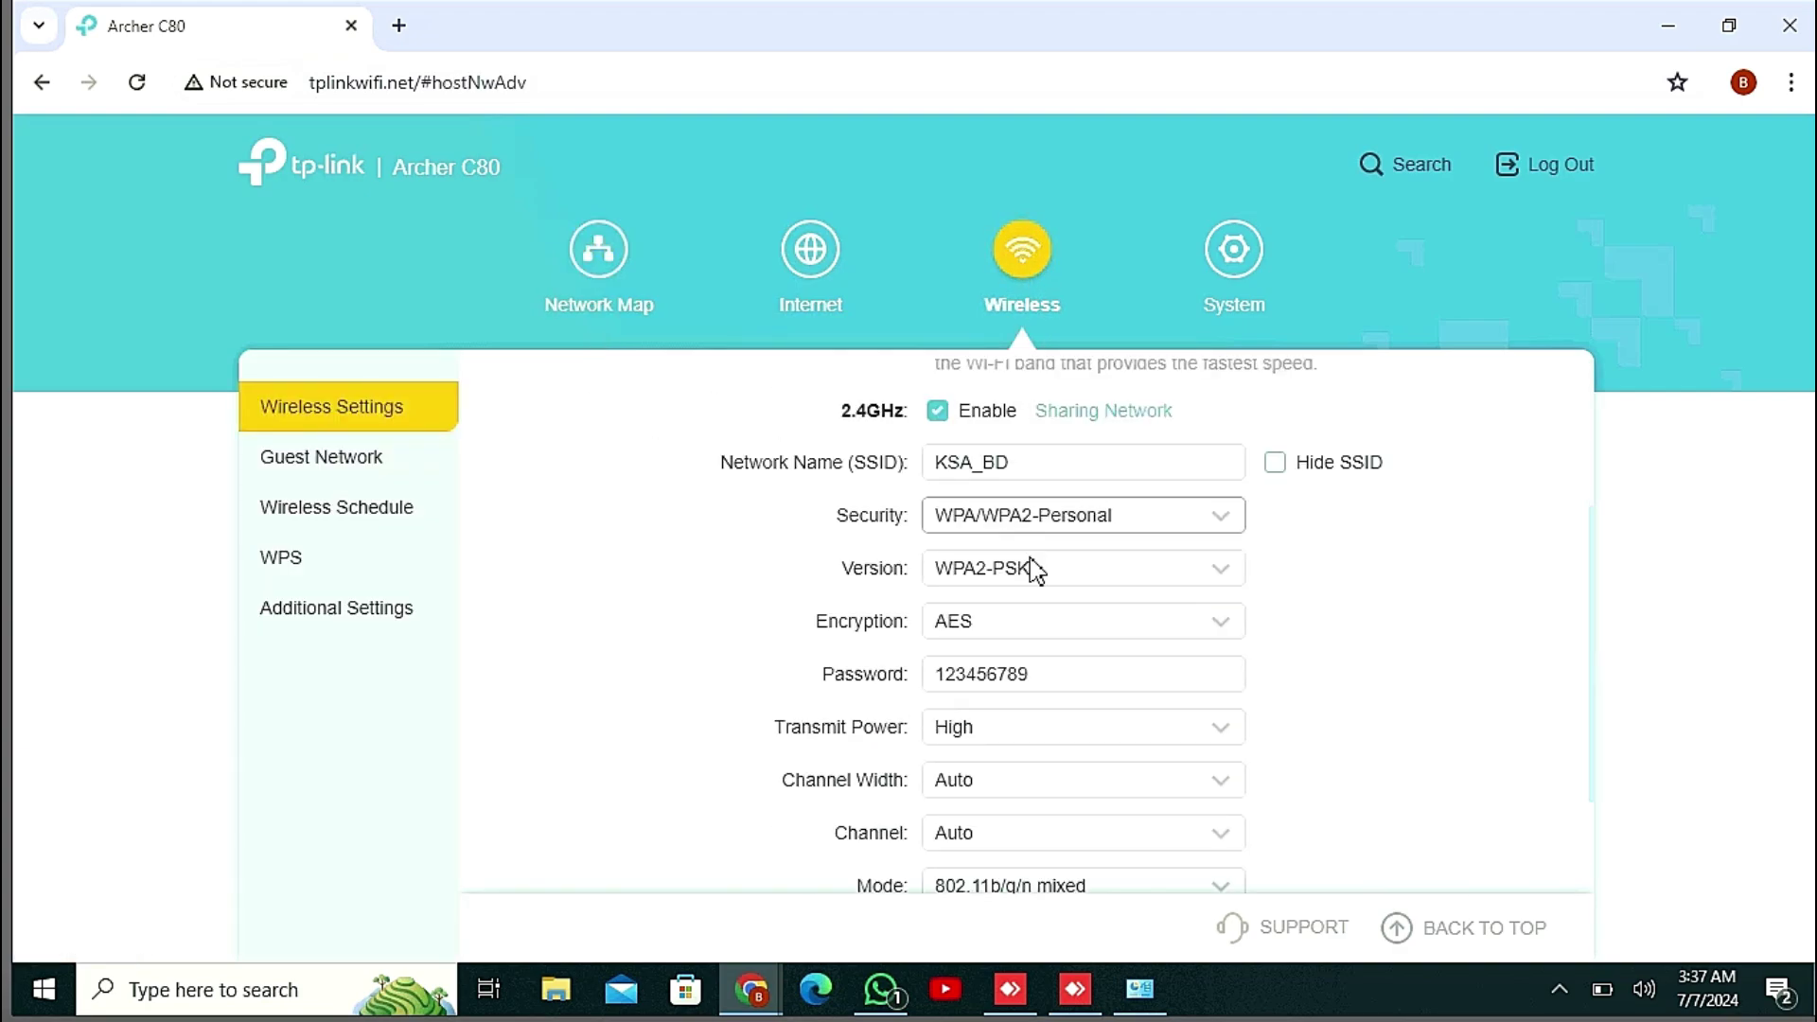
scroll(1035, 568, up, 3)
scroll(1177, 775, down, 2)
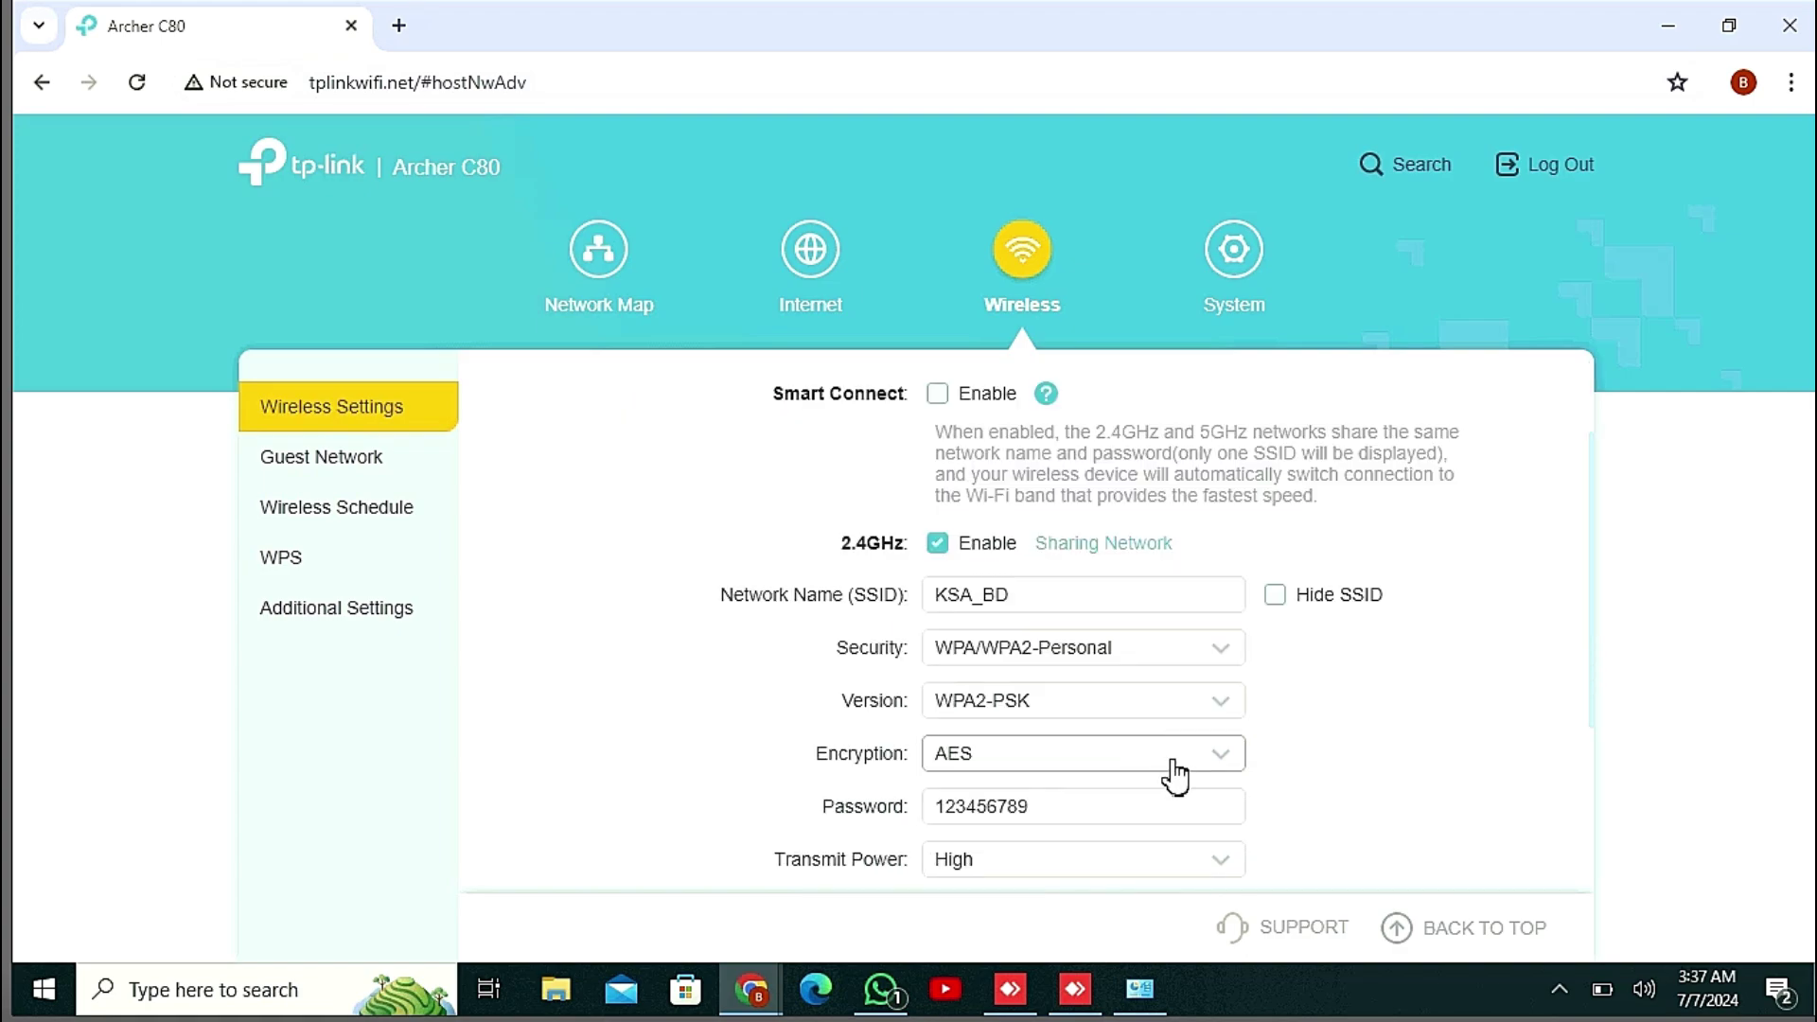
Set the 2.4GHz KSA_BD network's Security to None and save
drag(837, 541, 911, 554)
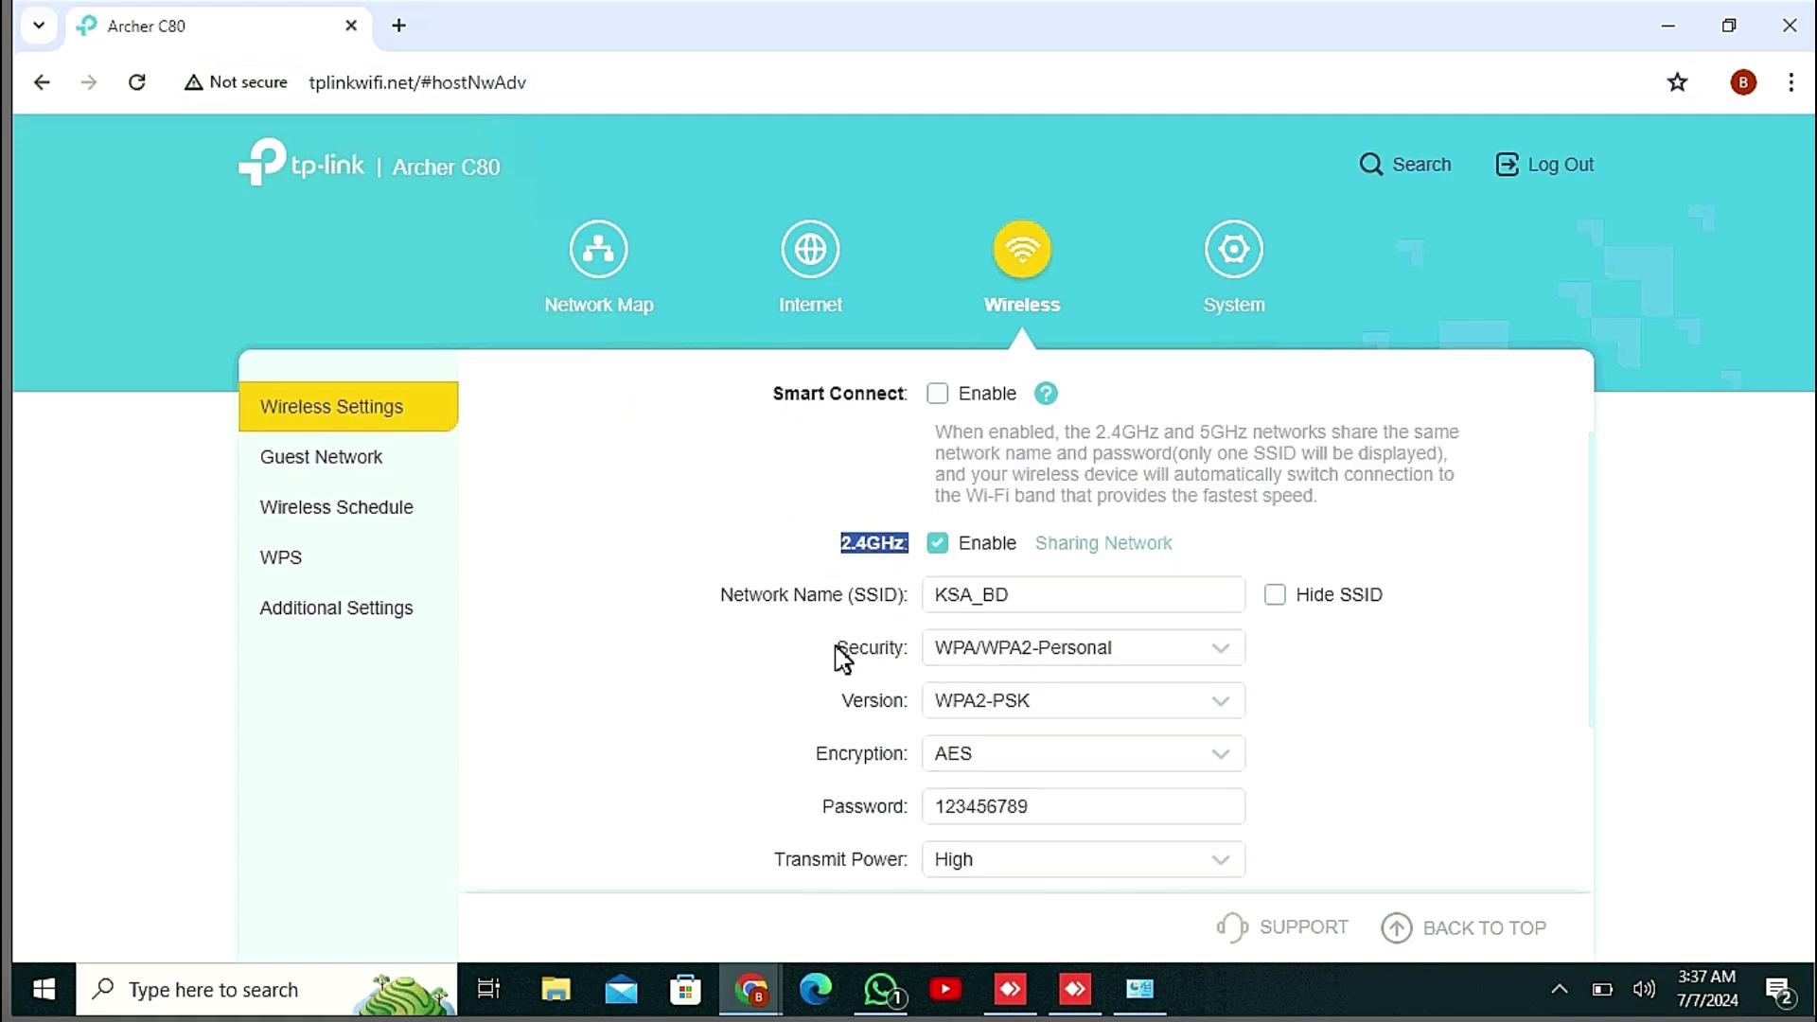
drag(833, 648, 904, 662)
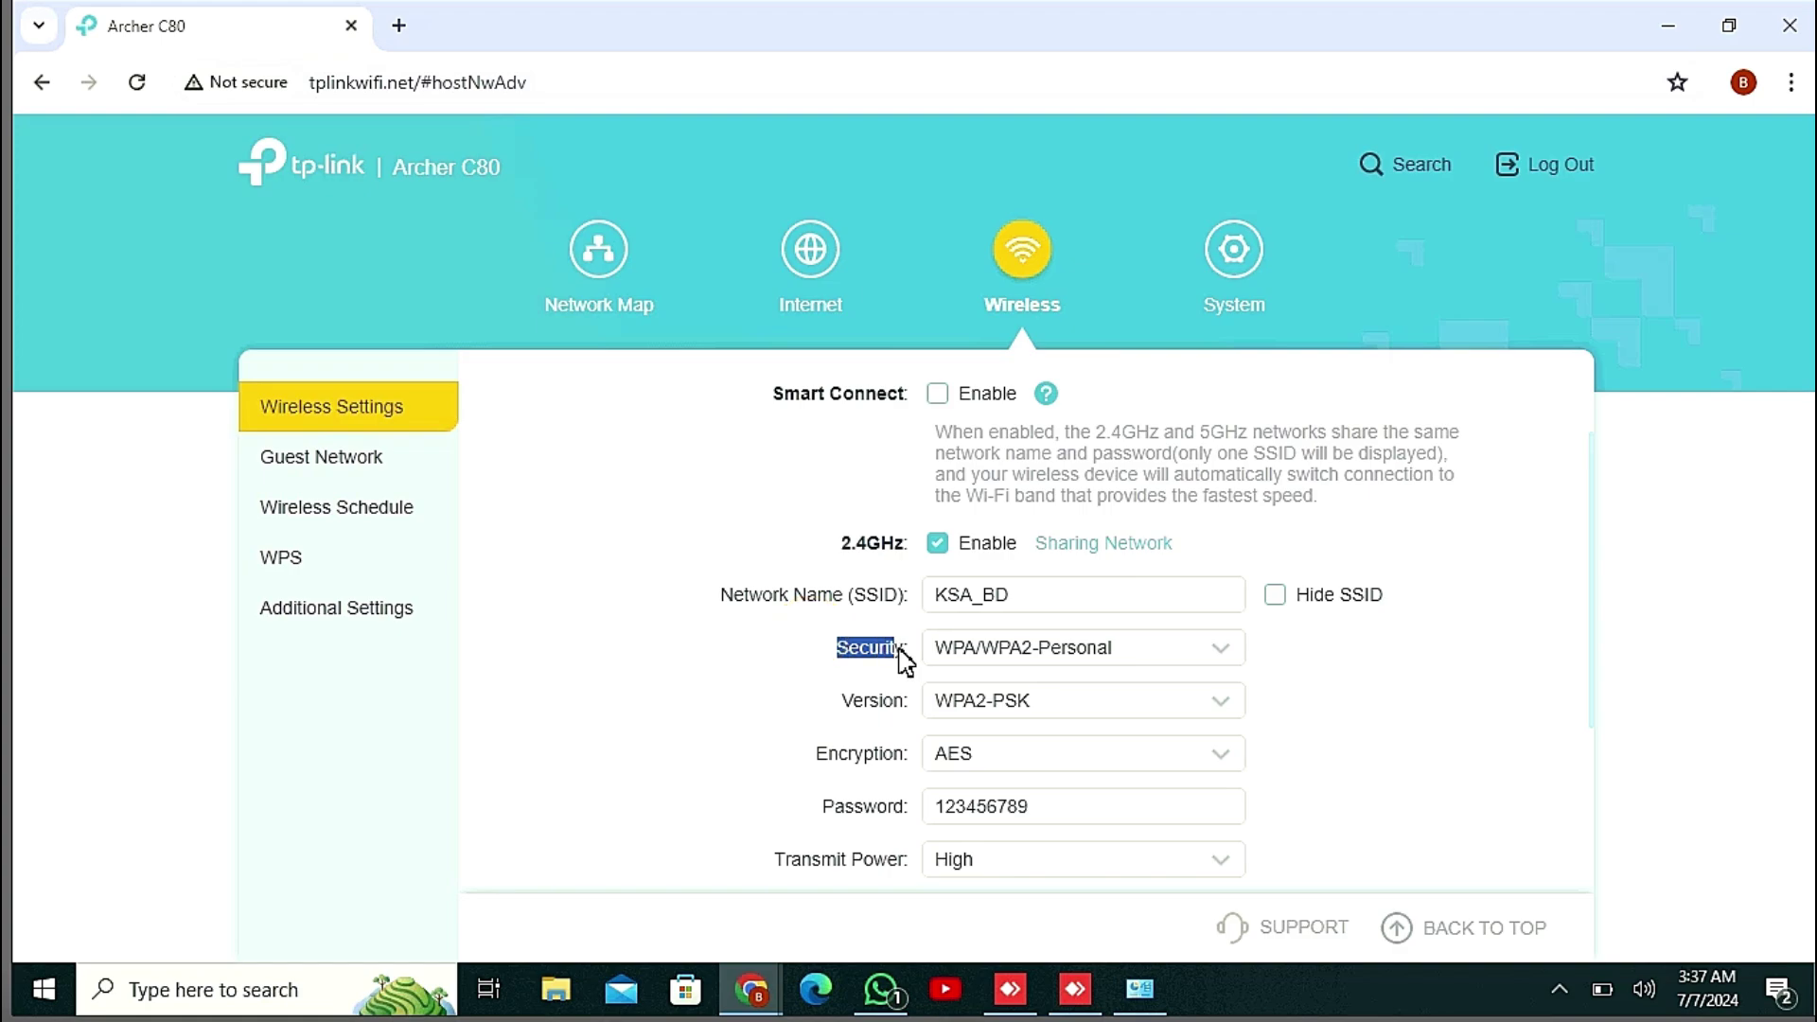
click(1223, 661)
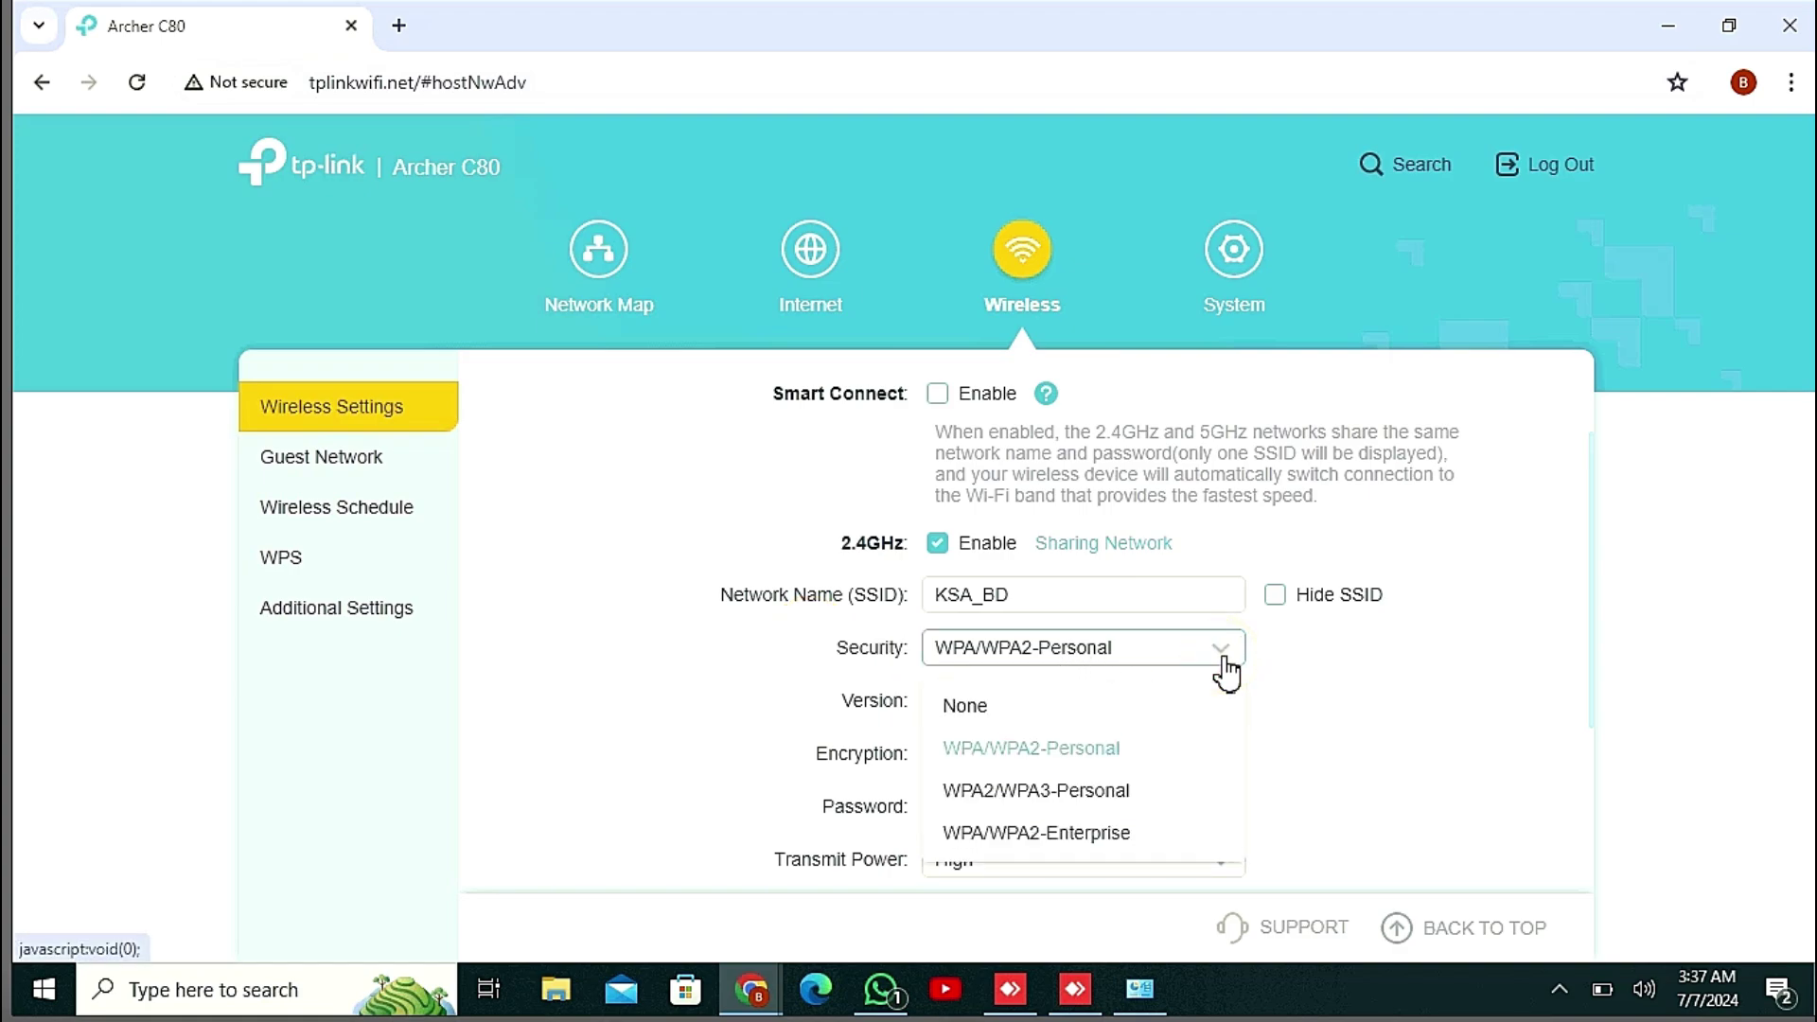
click(975, 718)
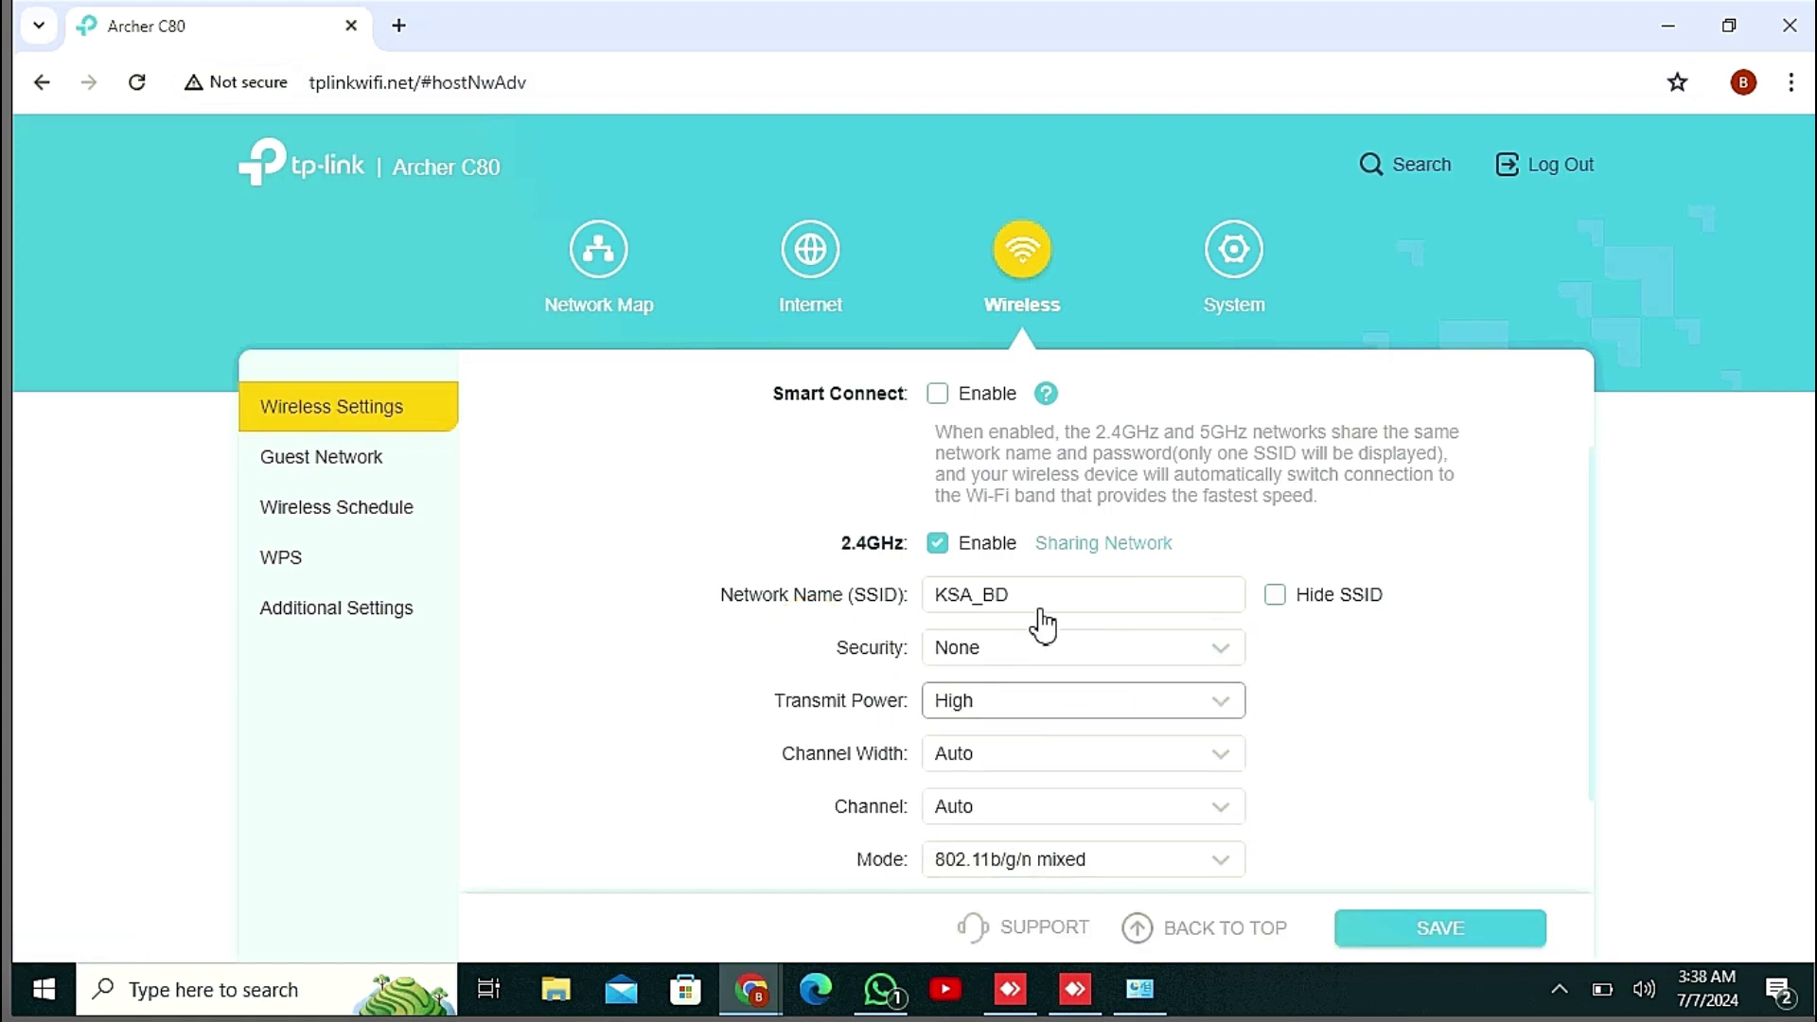
click(1444, 937)
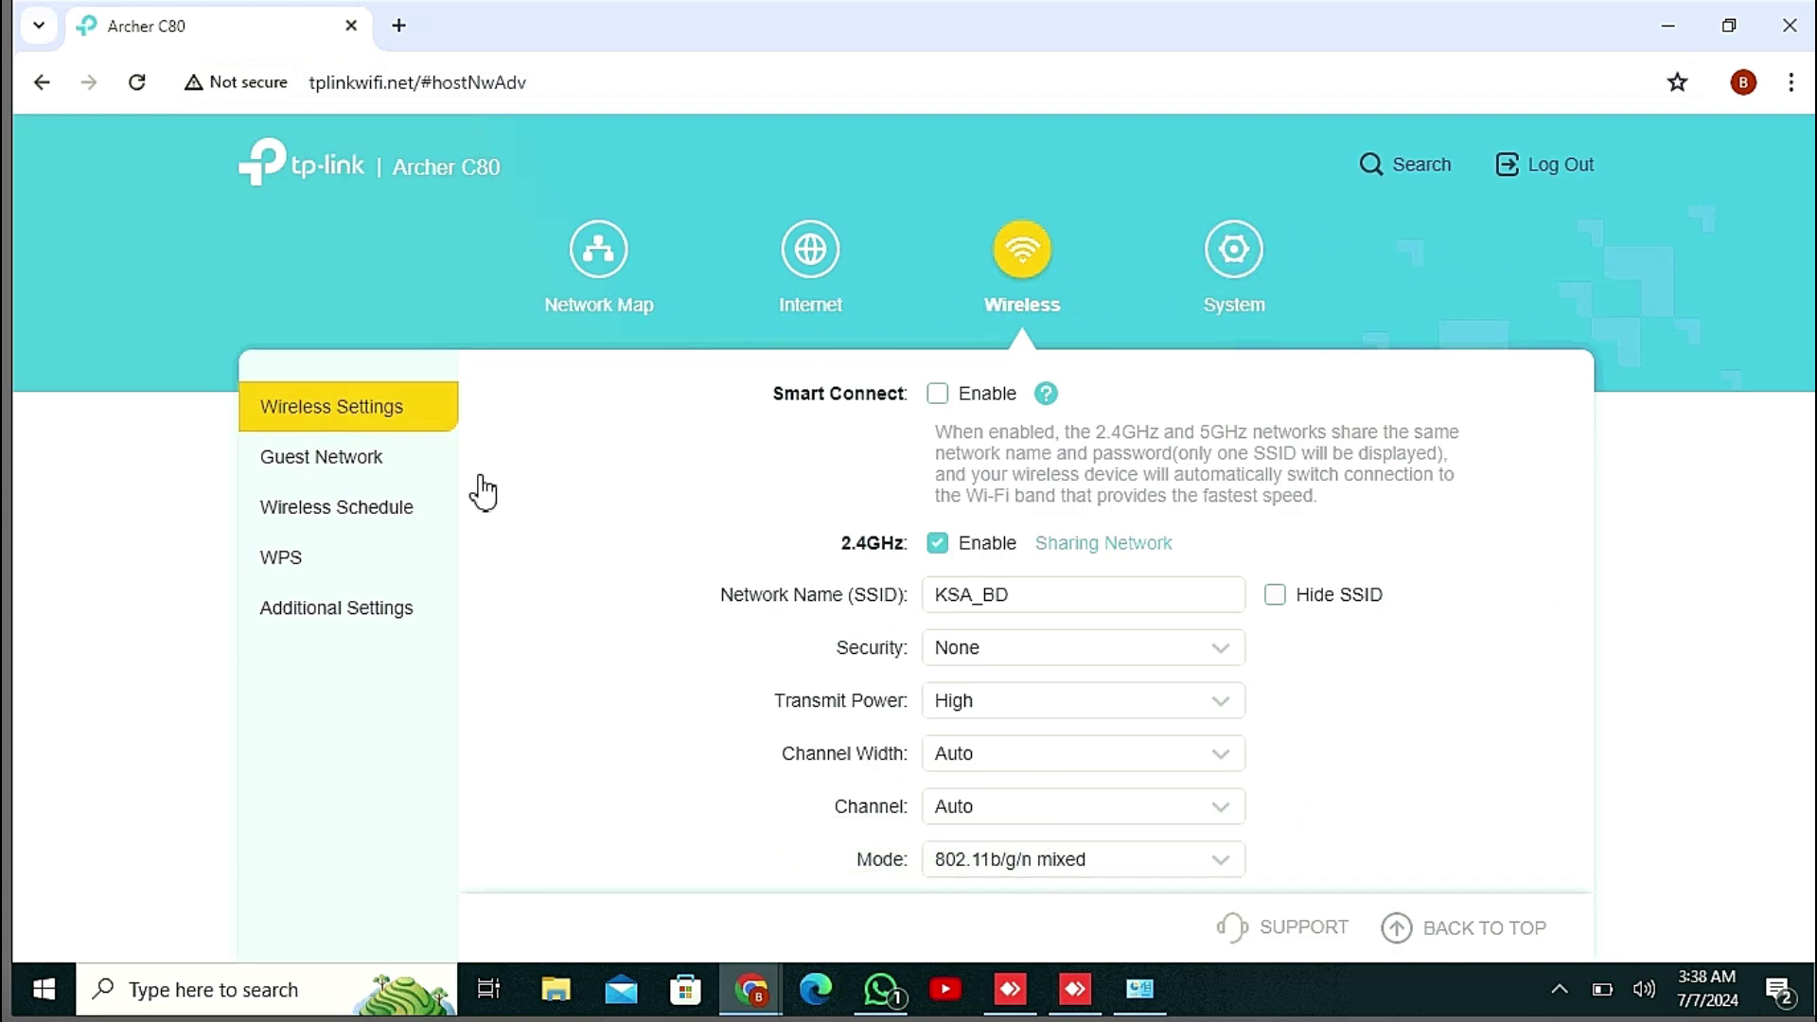
Check that the Operation Mode page shows Access Point Mode as current
click(1233, 279)
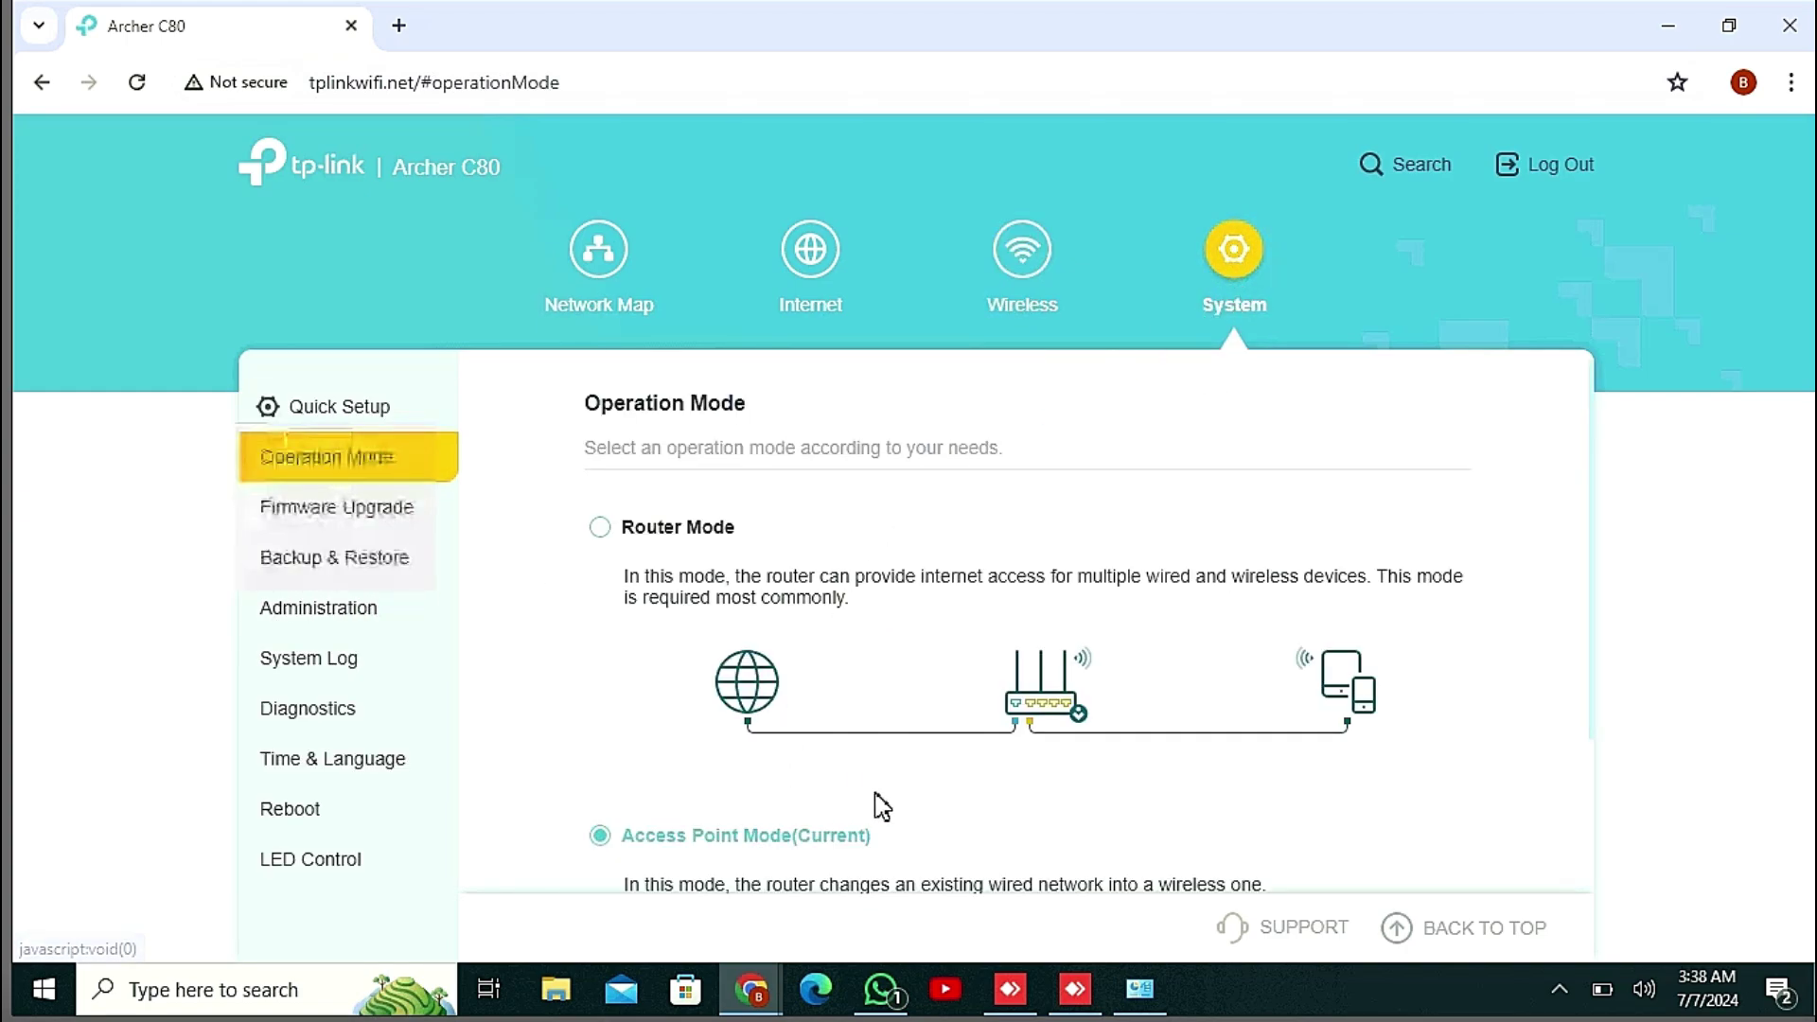
scroll(872, 803, down, 2)
drag(938, 641, 716, 656)
click(1068, 608)
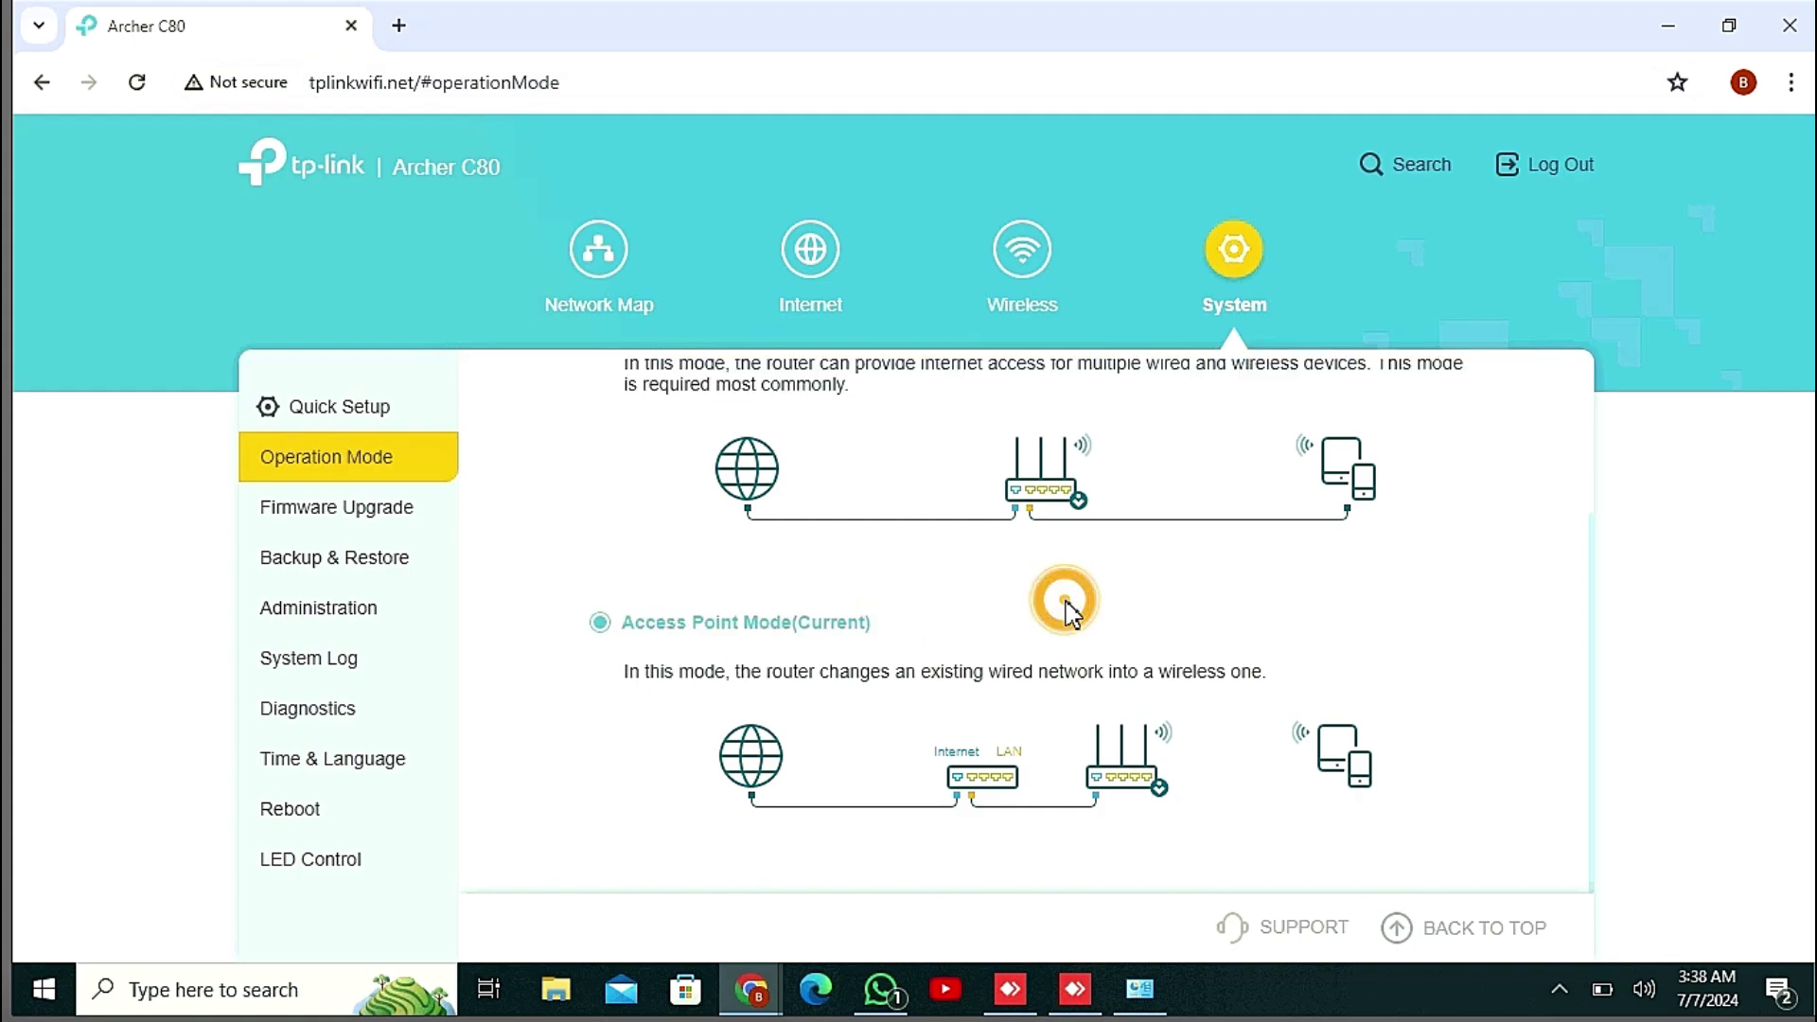
Revisit the Wireless and LAN pages, return to Network Map, and log out
click(1013, 268)
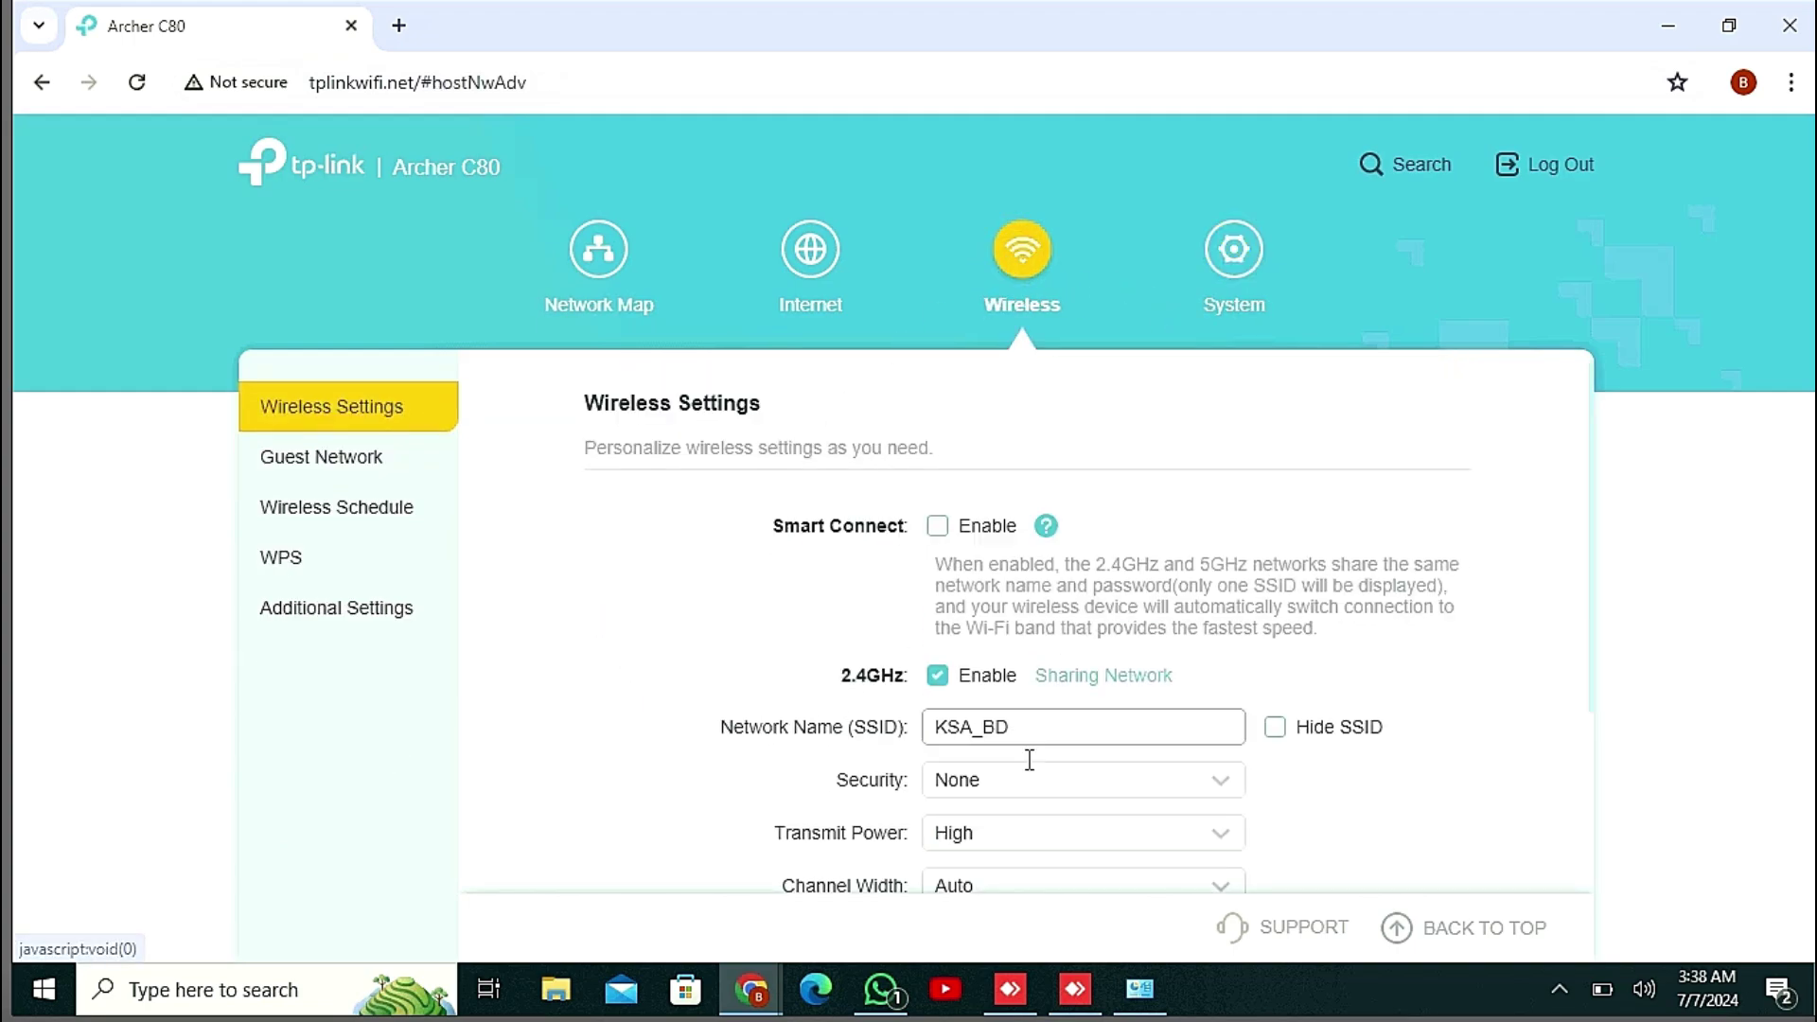
click(813, 272)
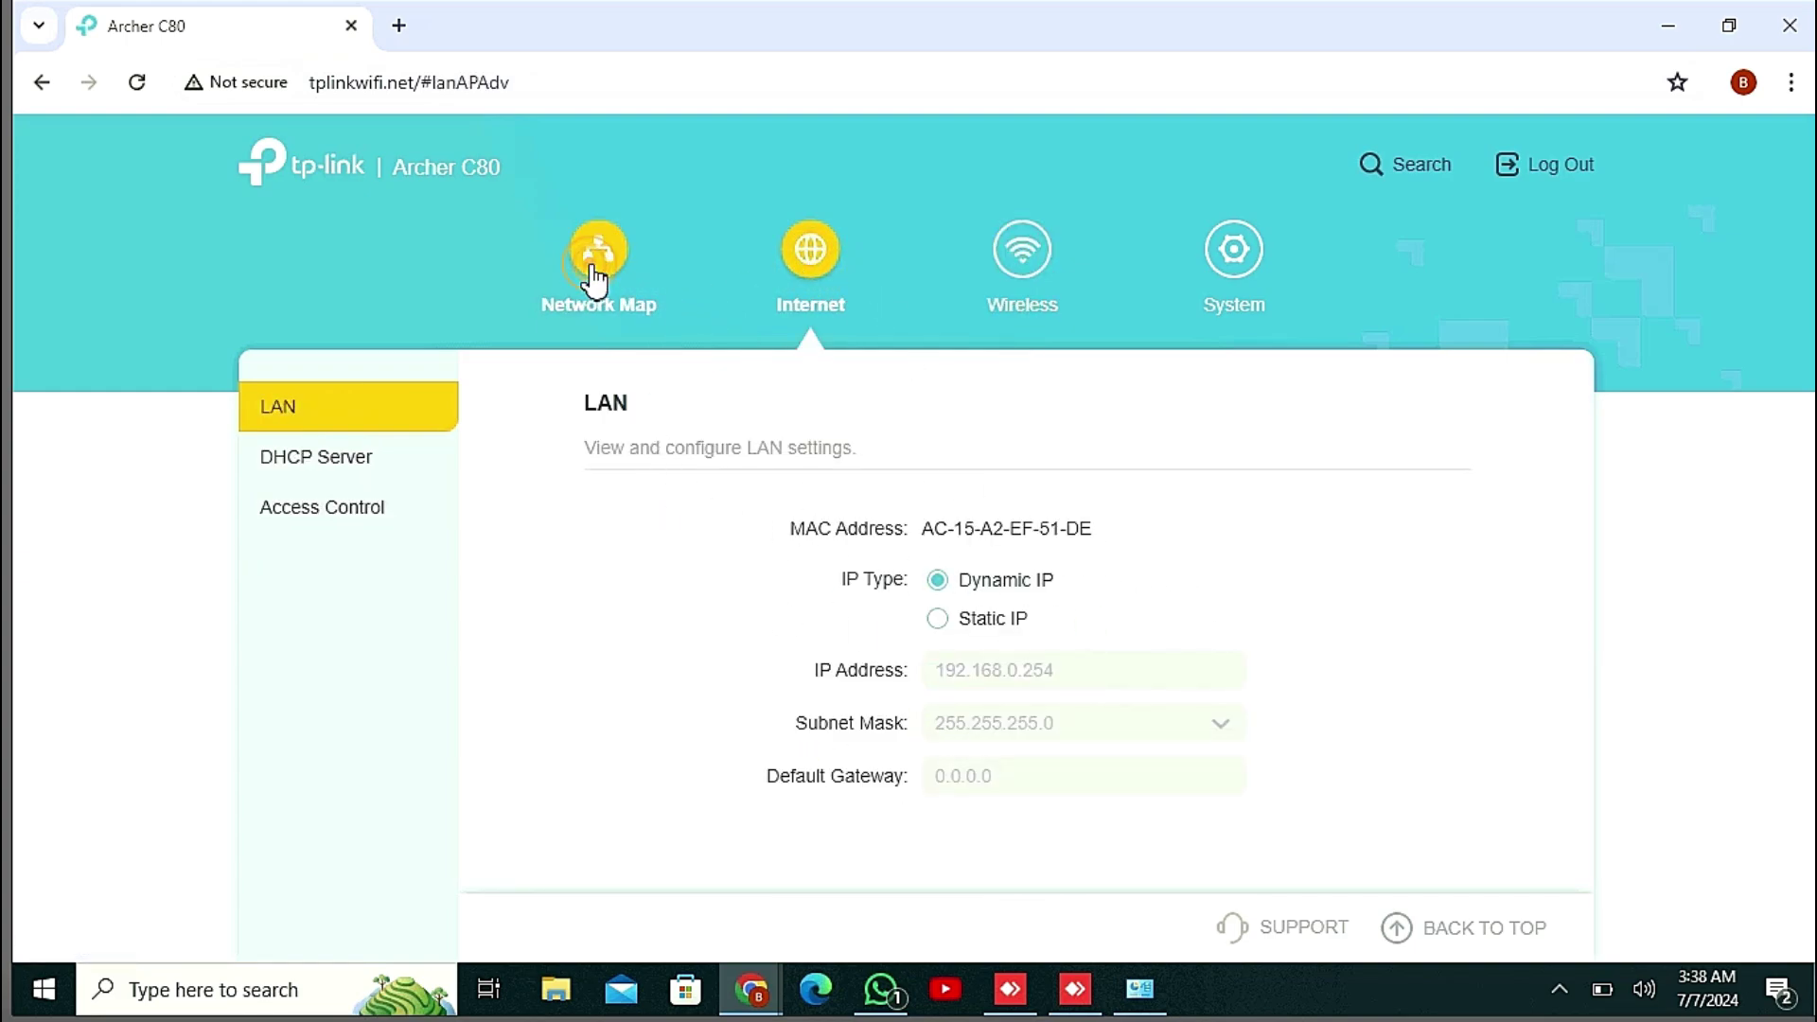
click(558, 288)
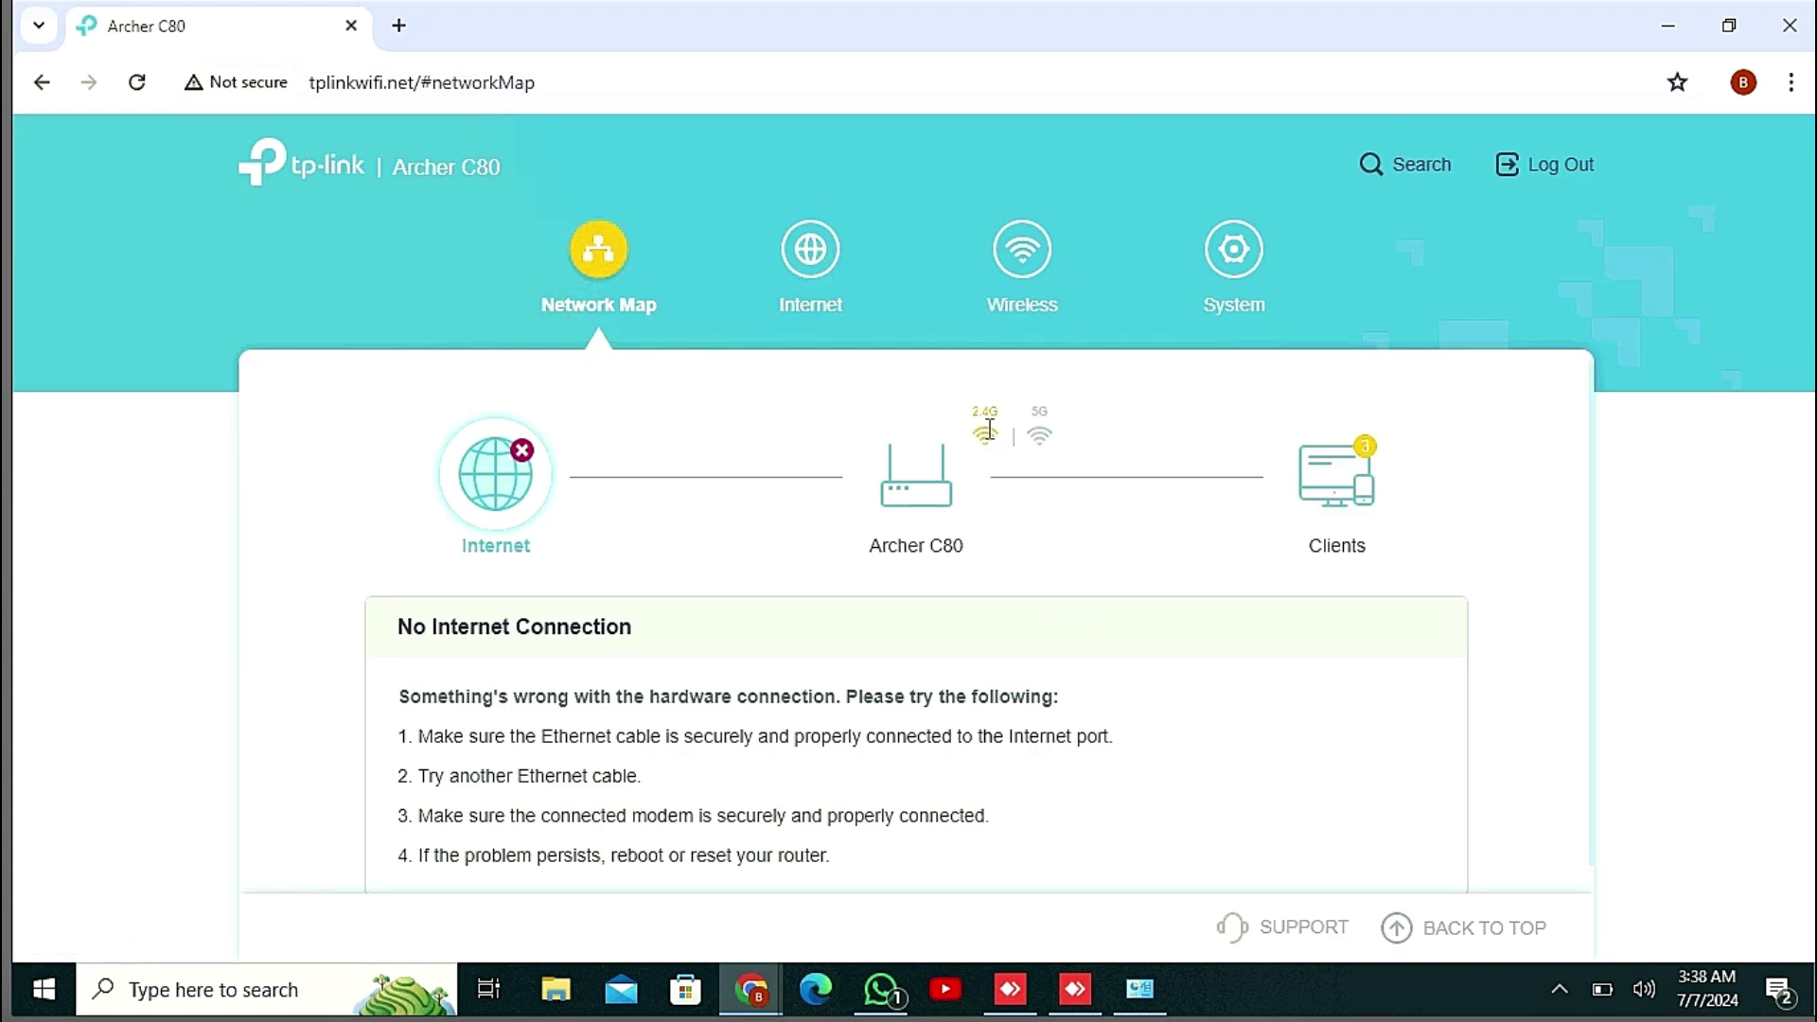
click(1564, 168)
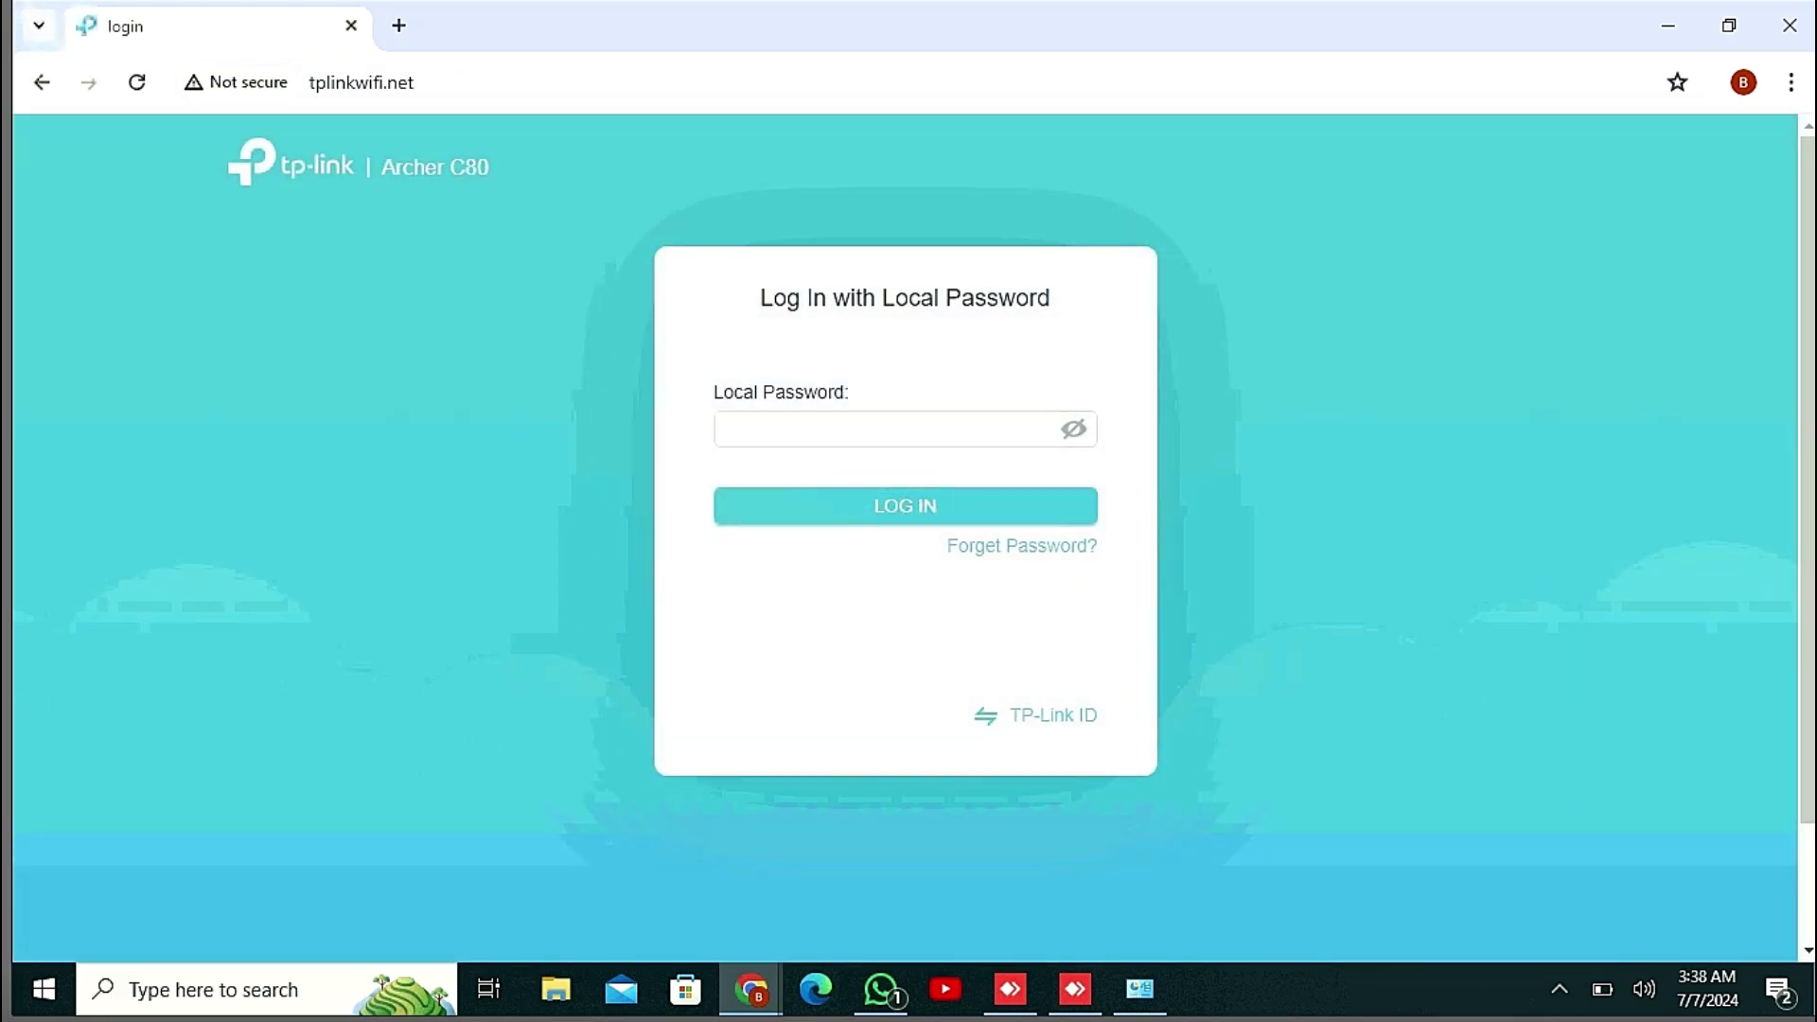
Close Chrome and refresh the Windows desktop
click(1795, 28)
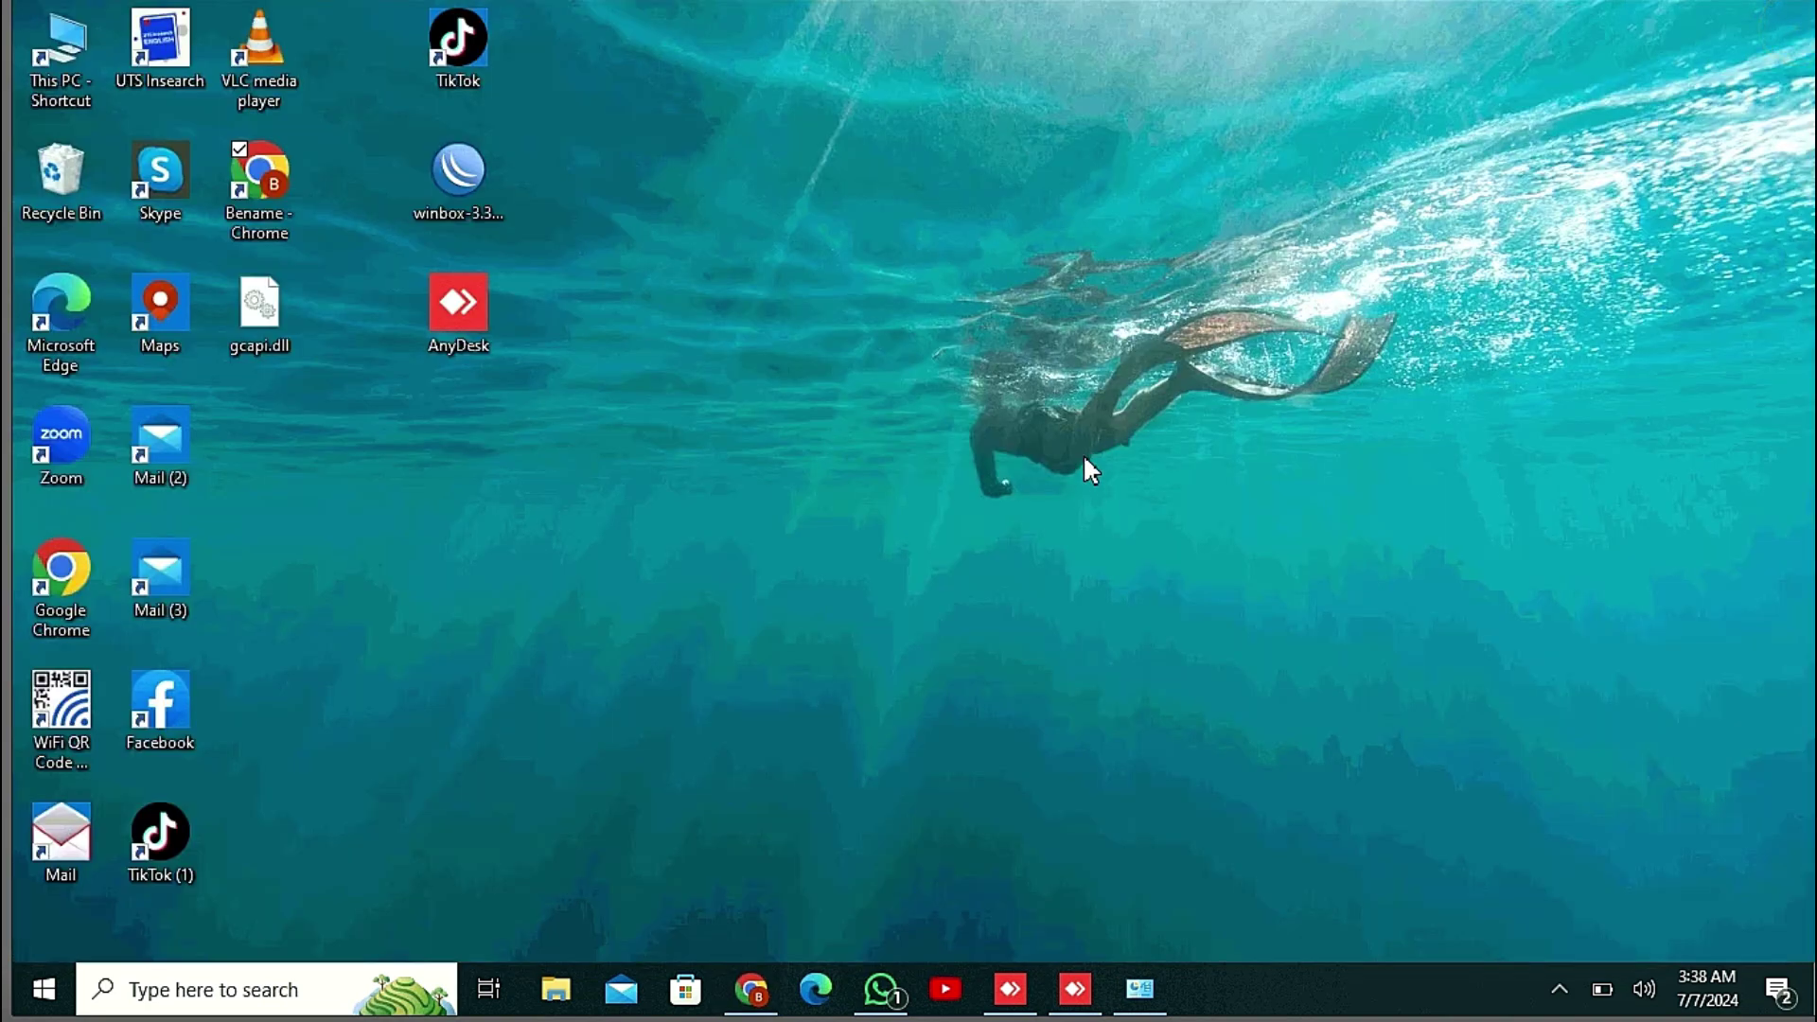
right_click(948, 271)
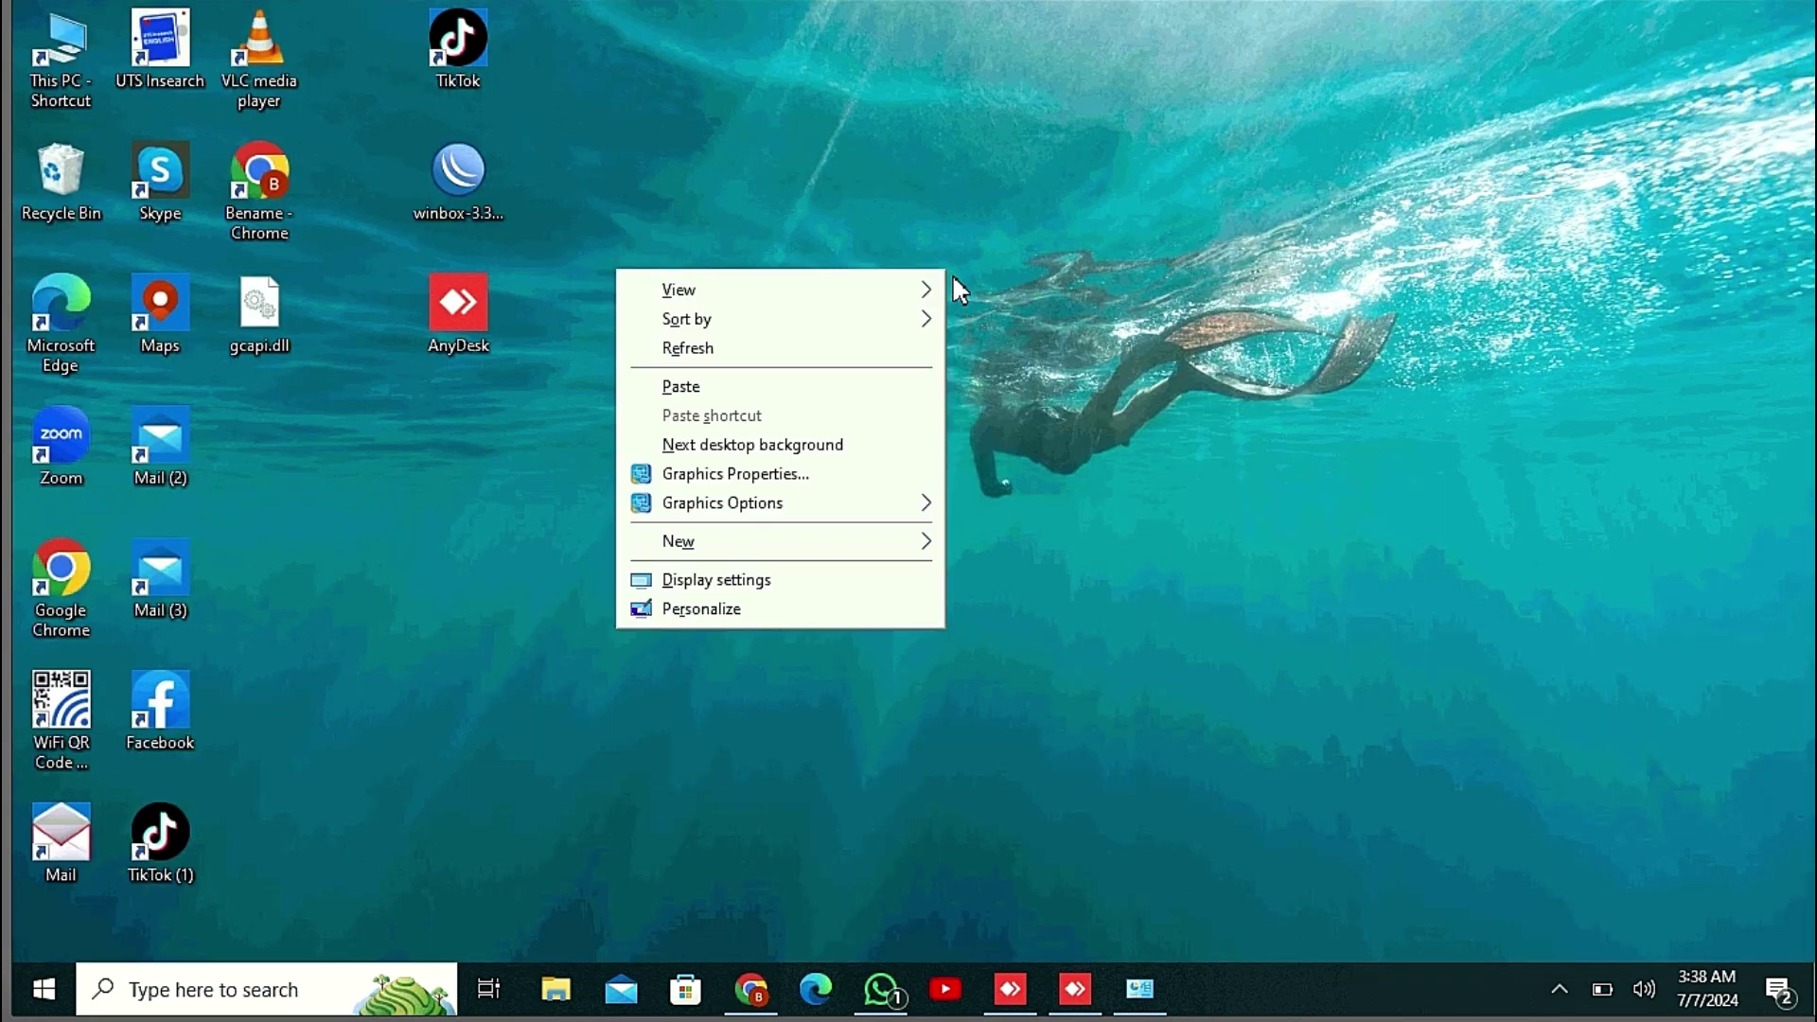
click(777, 353)
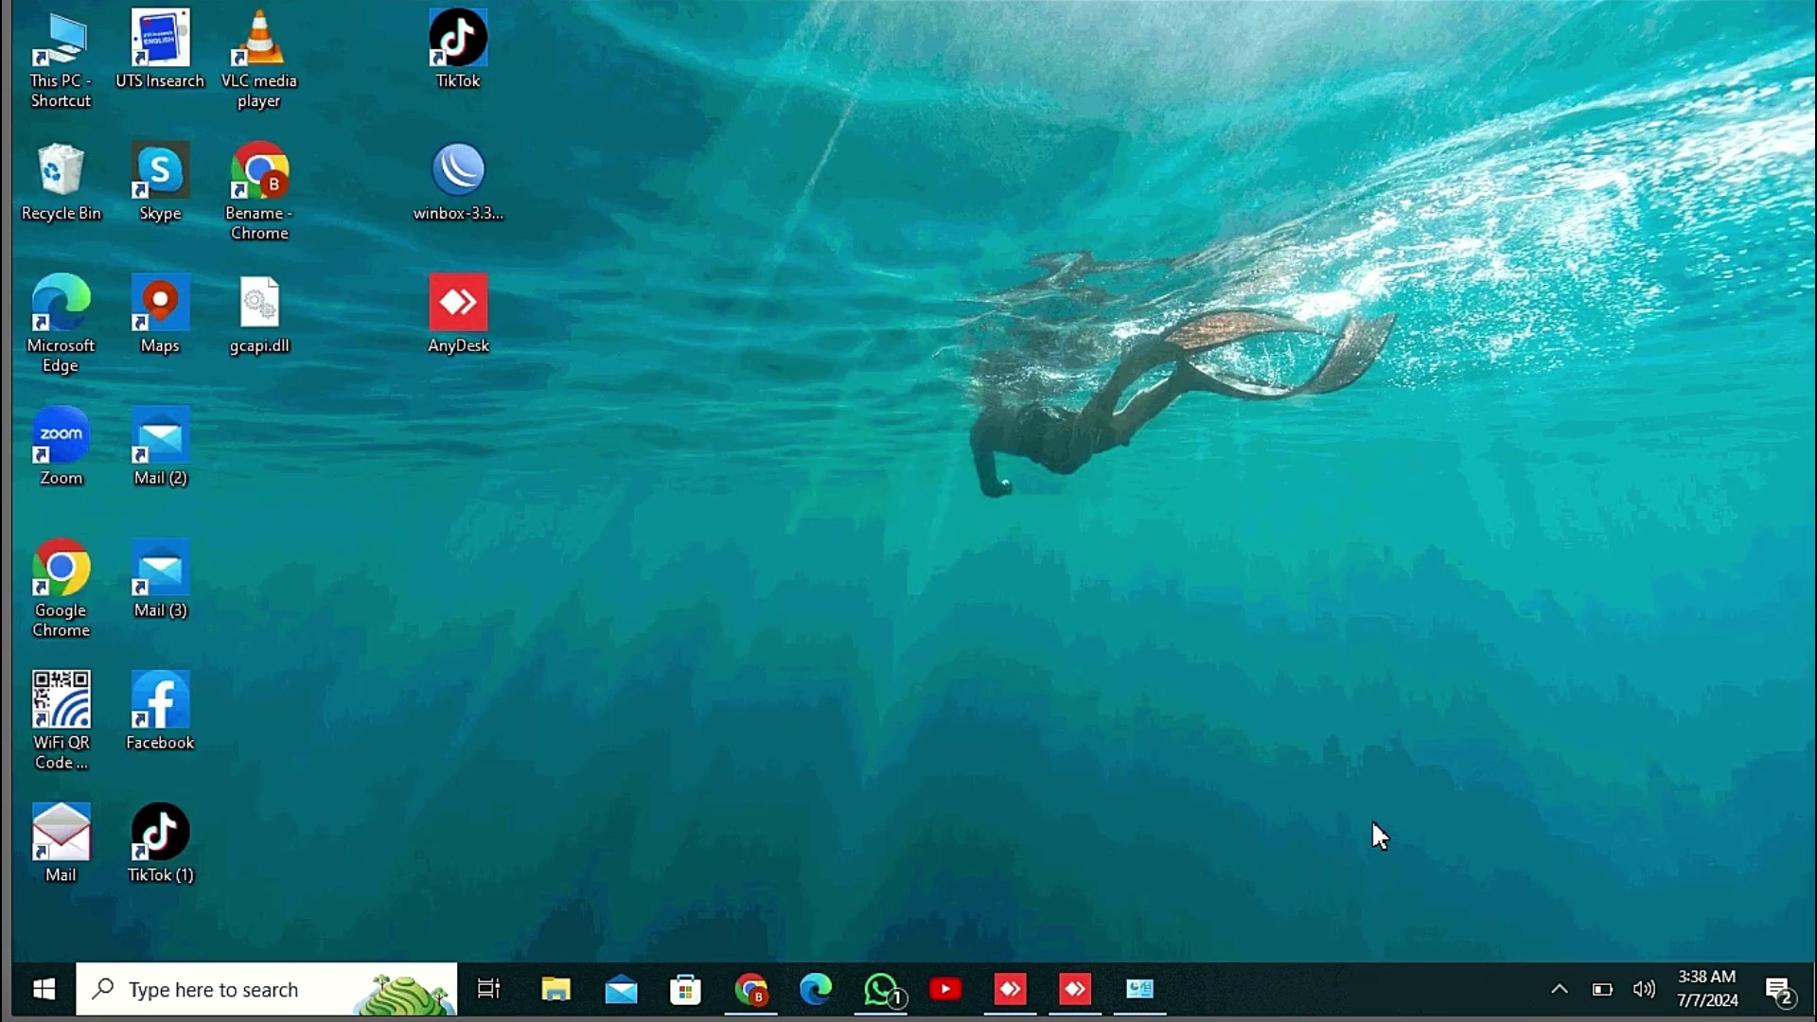